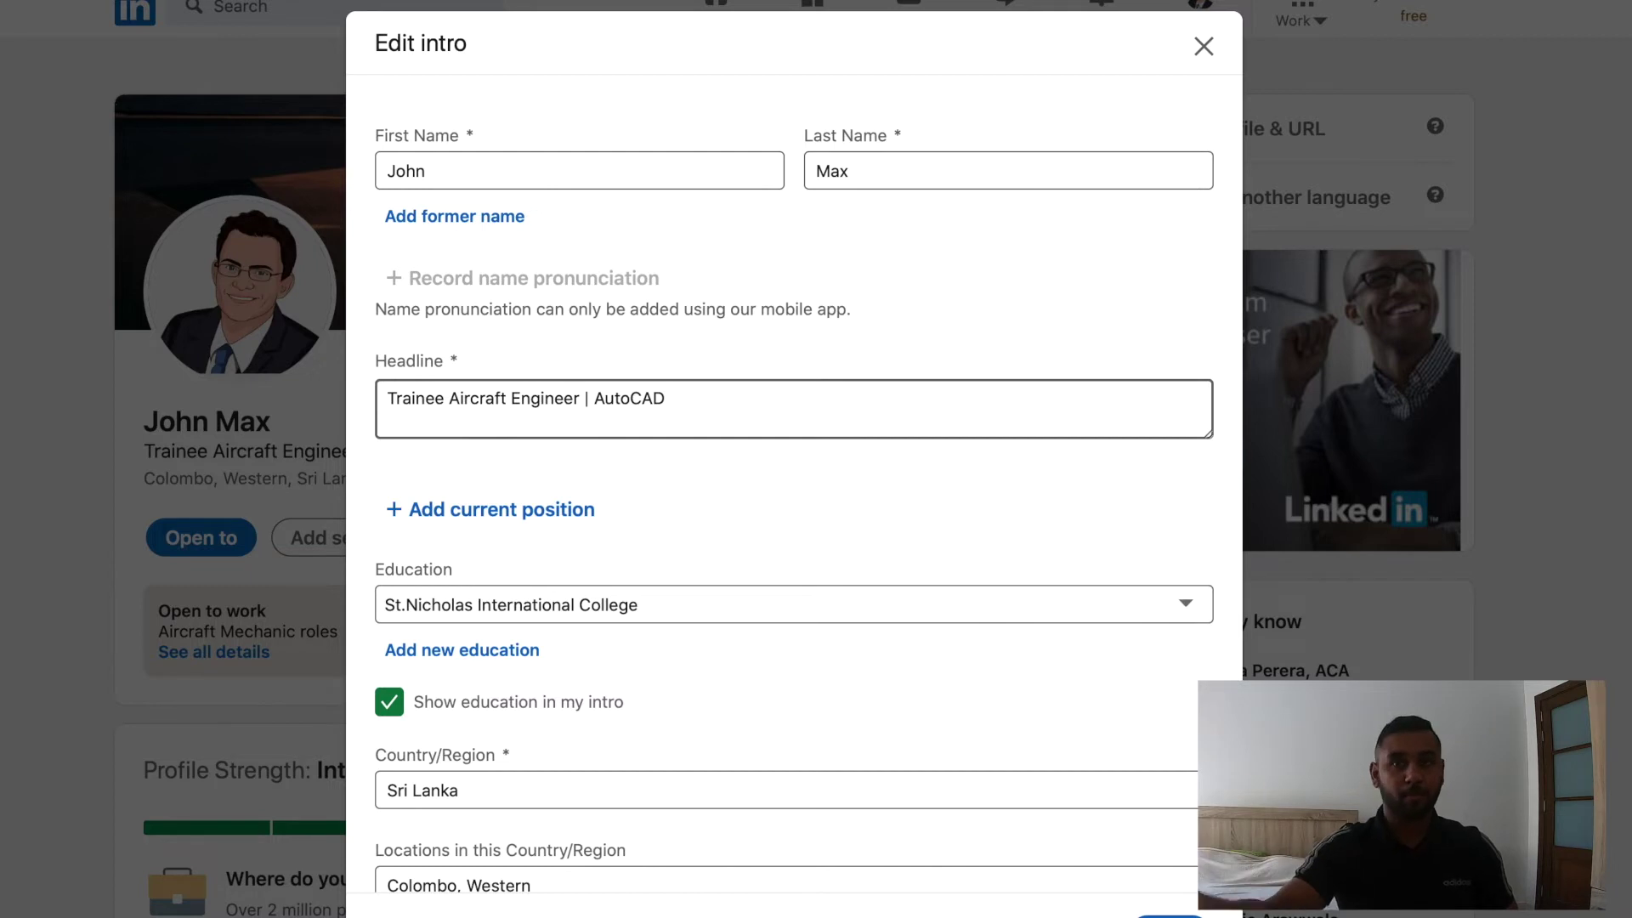
Extend the profile headline after "AutoCAD" with the qualifications "| Dip , BSc (Hons)|".
{"action": "type", "text": "| "}
{"action": "type", "text": "Dip"}
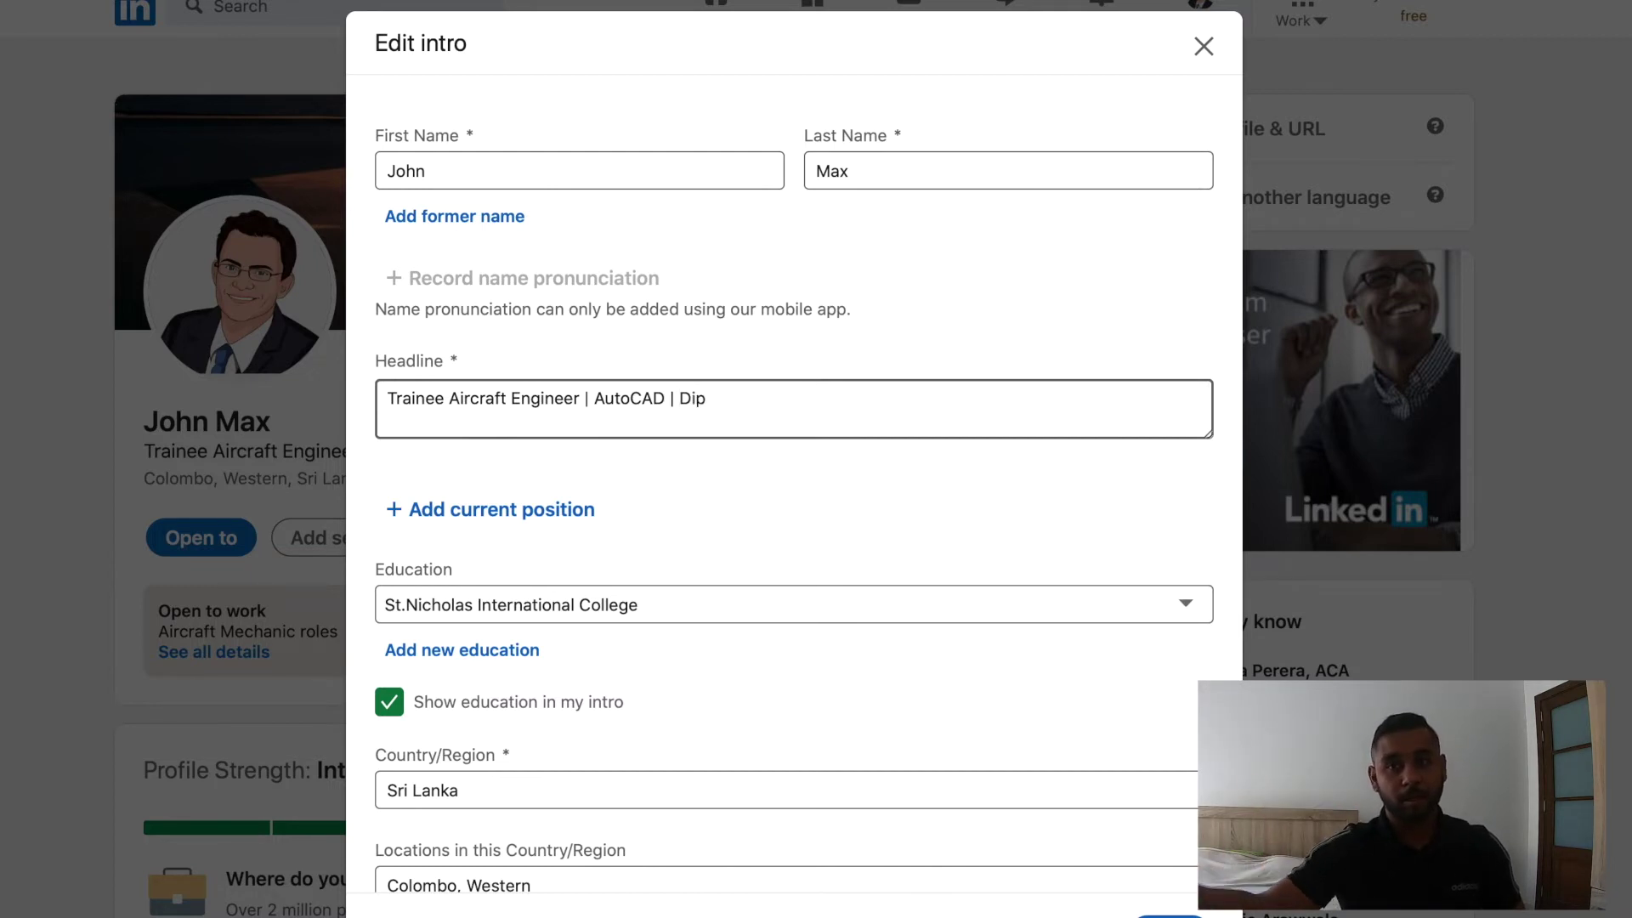
{"action": "type", "text": " , Bs"}
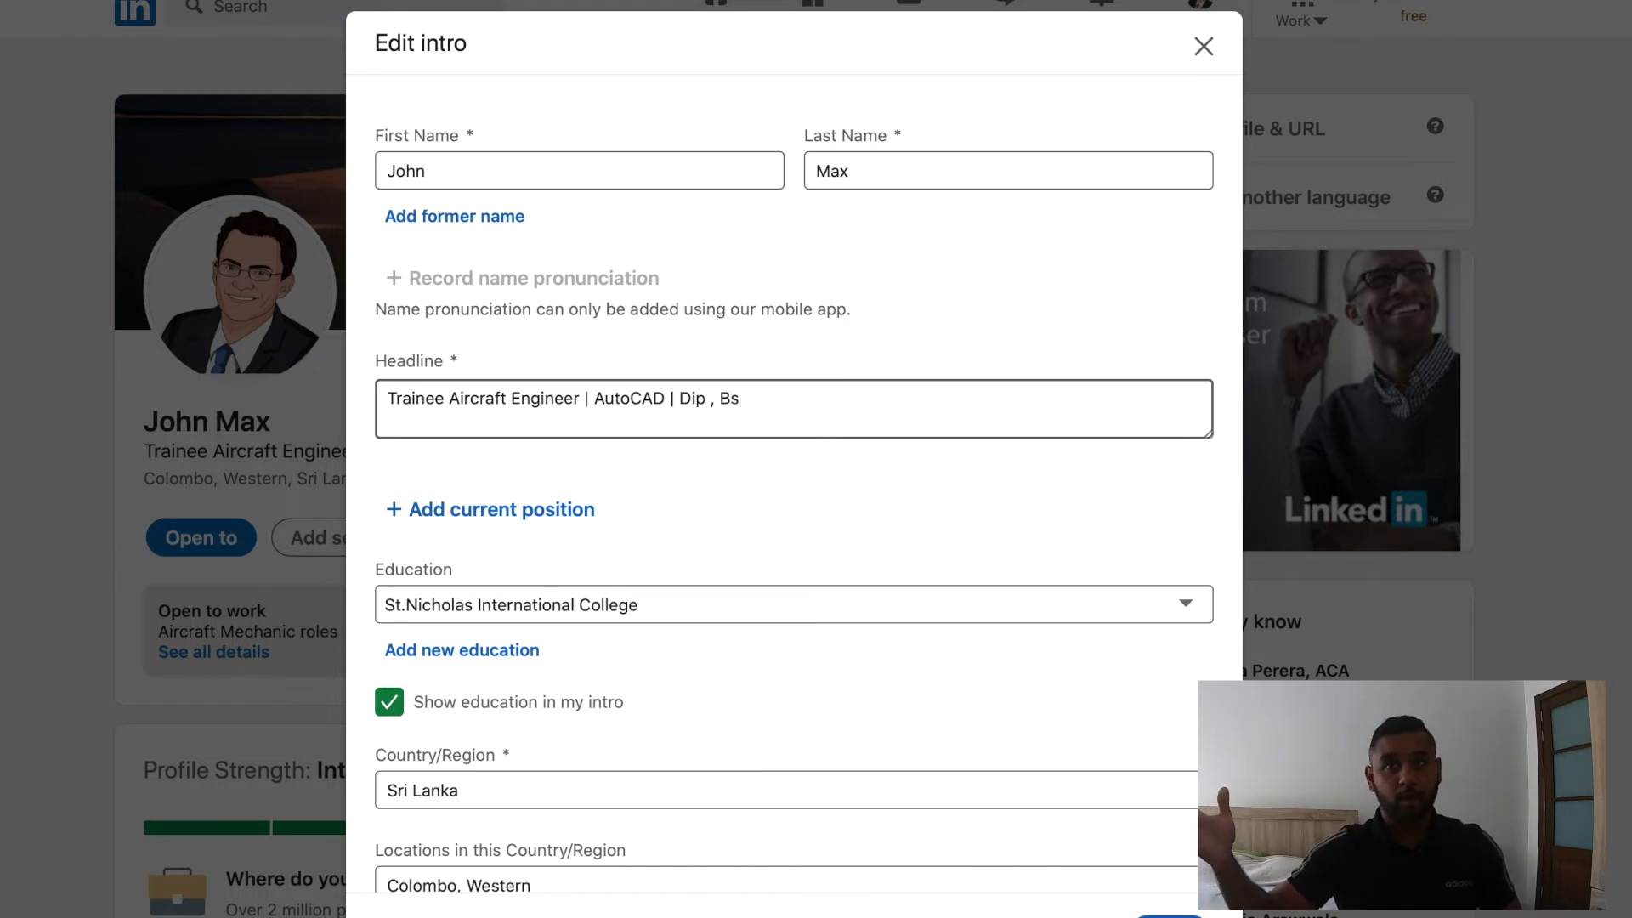
{"action": "key", "text": "BackSpace"}
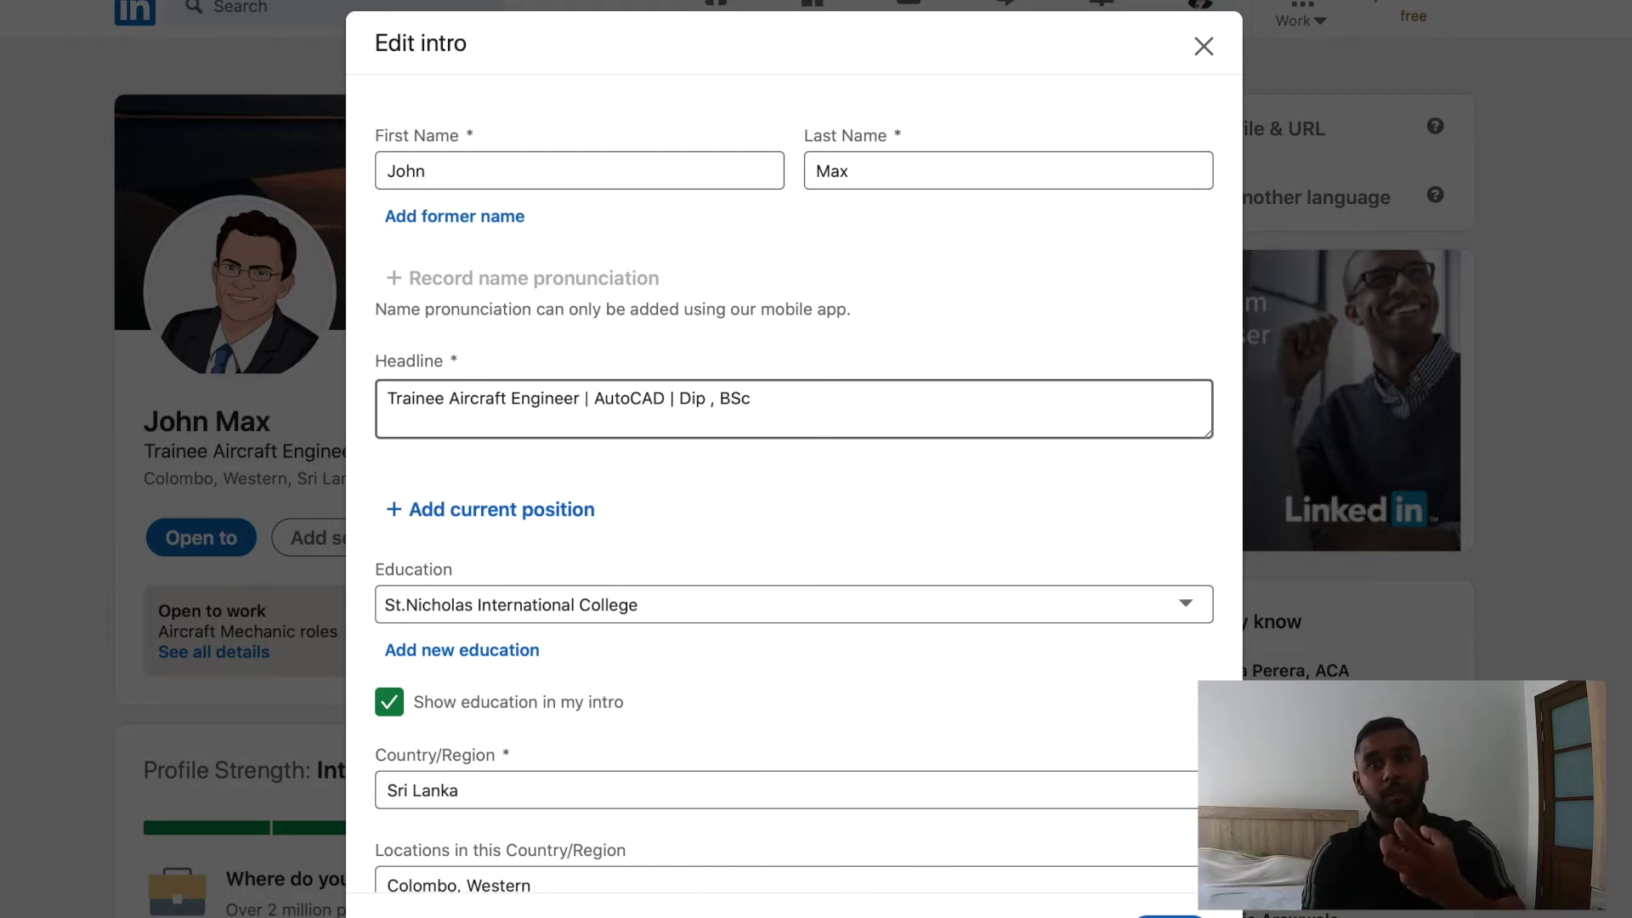
{"action": "type", "text": "Sc (Hons"}
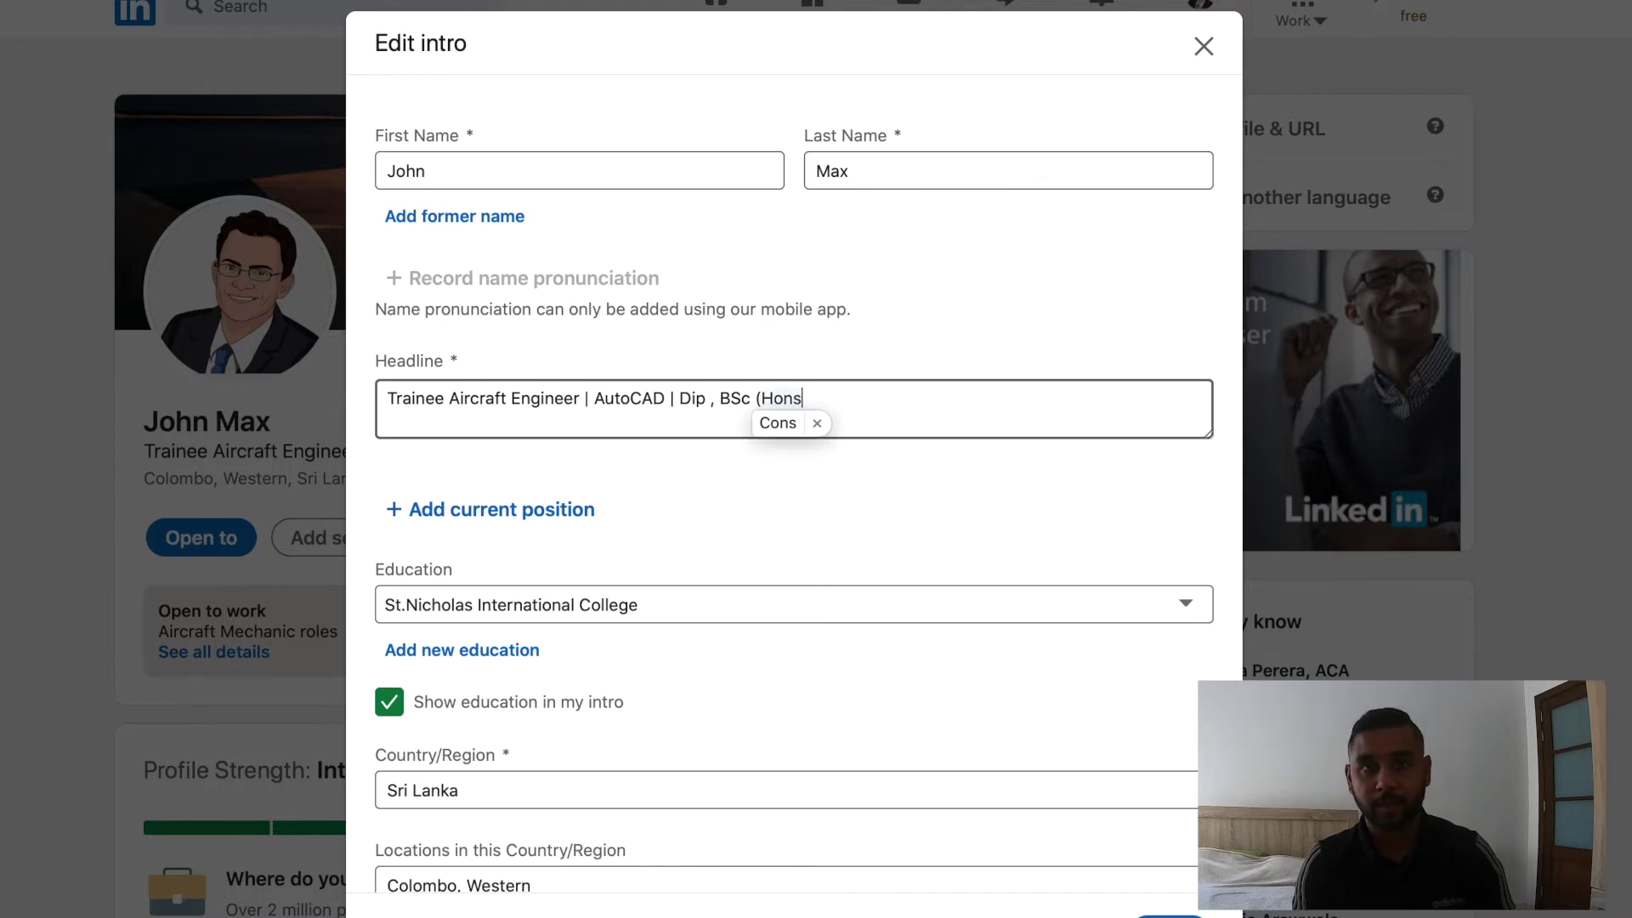
{"action": "key", "text": "BackSpace"}
{"action": "key", "text": "BackSpace"}
{"action": "key", "text": "BackSpace"}
{"action": "key", "text": "BackSpace"}
{"action": "type", "text": "Cons)"}
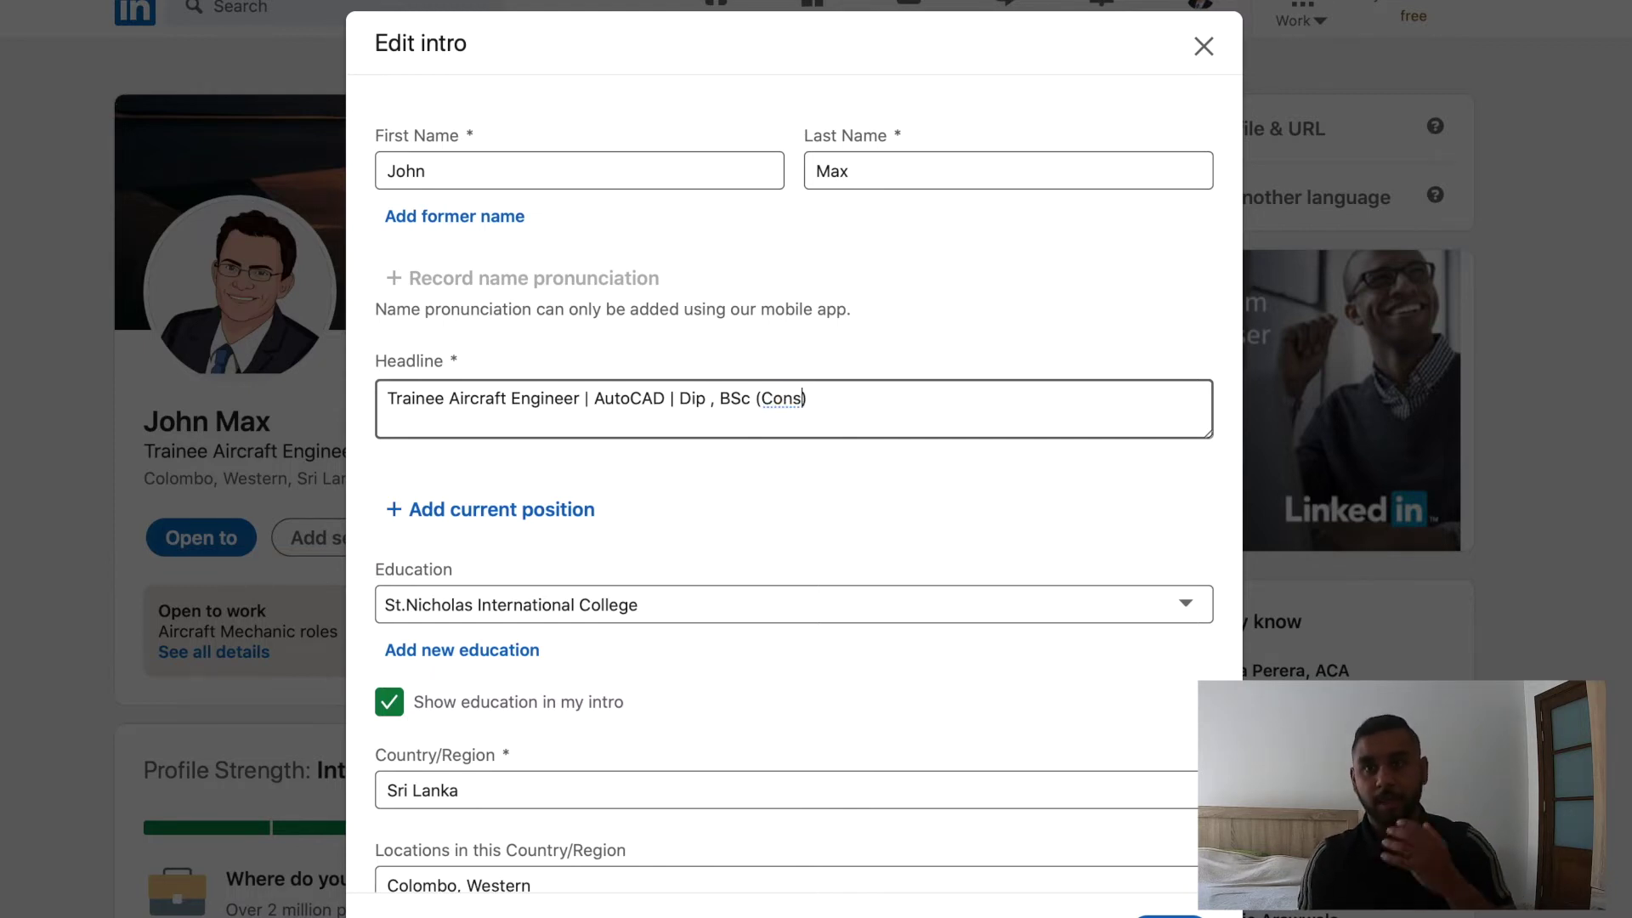
{"action": "key", "text": "BackSpace"}
{"action": "type", "text": "H"}
{"action": "type", "text": ", "}
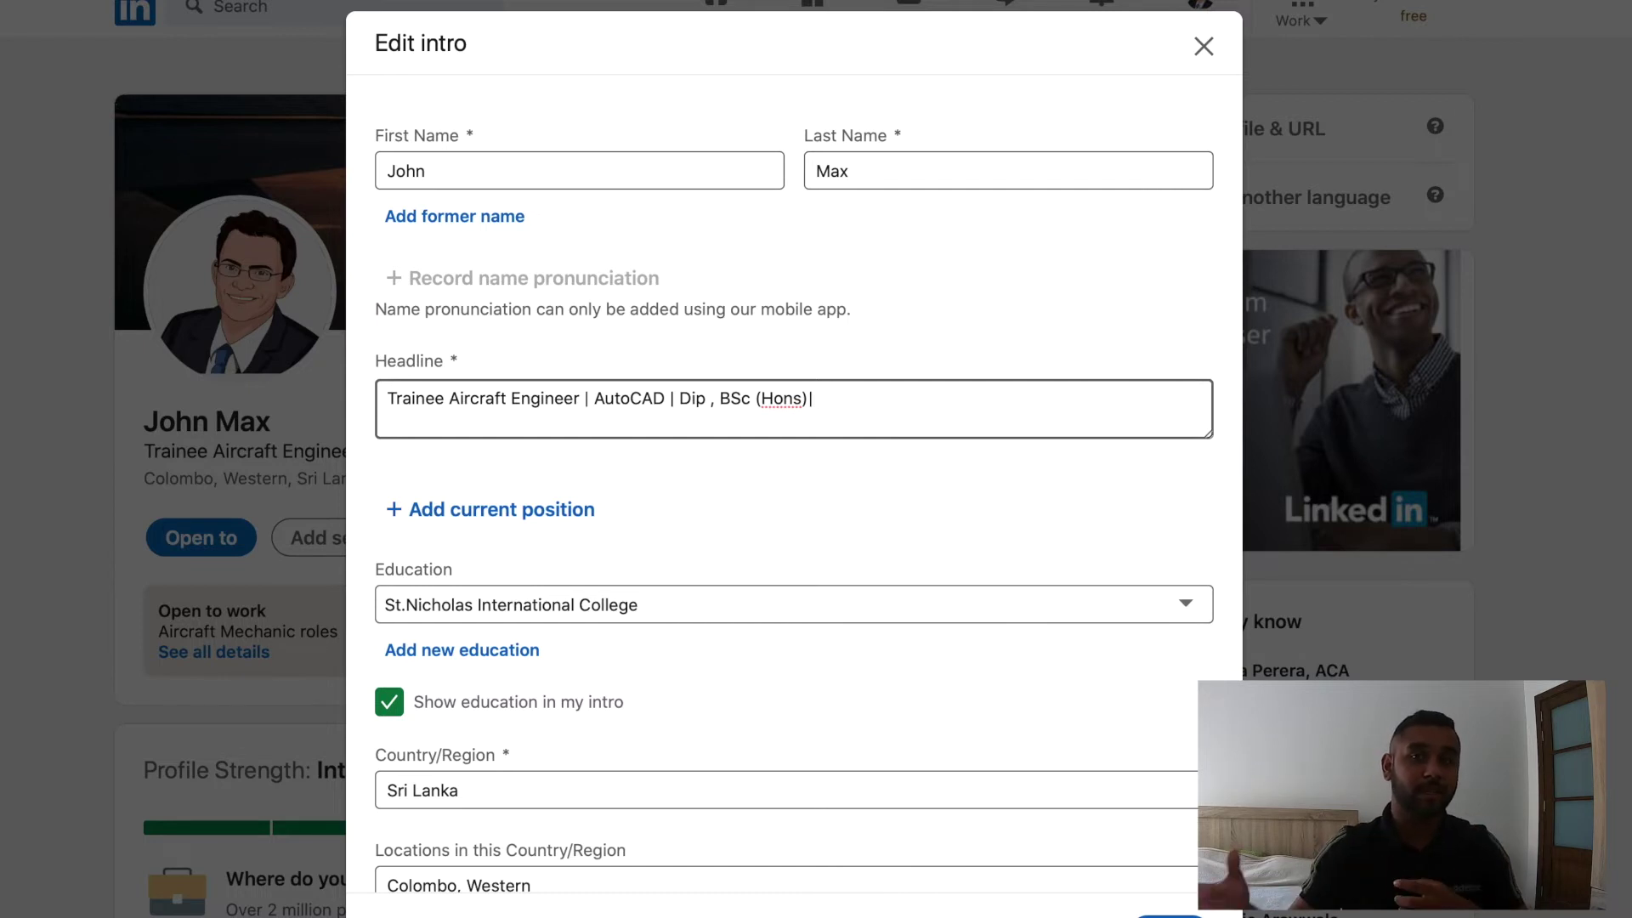
Add the licence details "B1.1 EASA ,CAAUK" to the end of the headline and save the intro.
{"action": "type", "text": "B"}
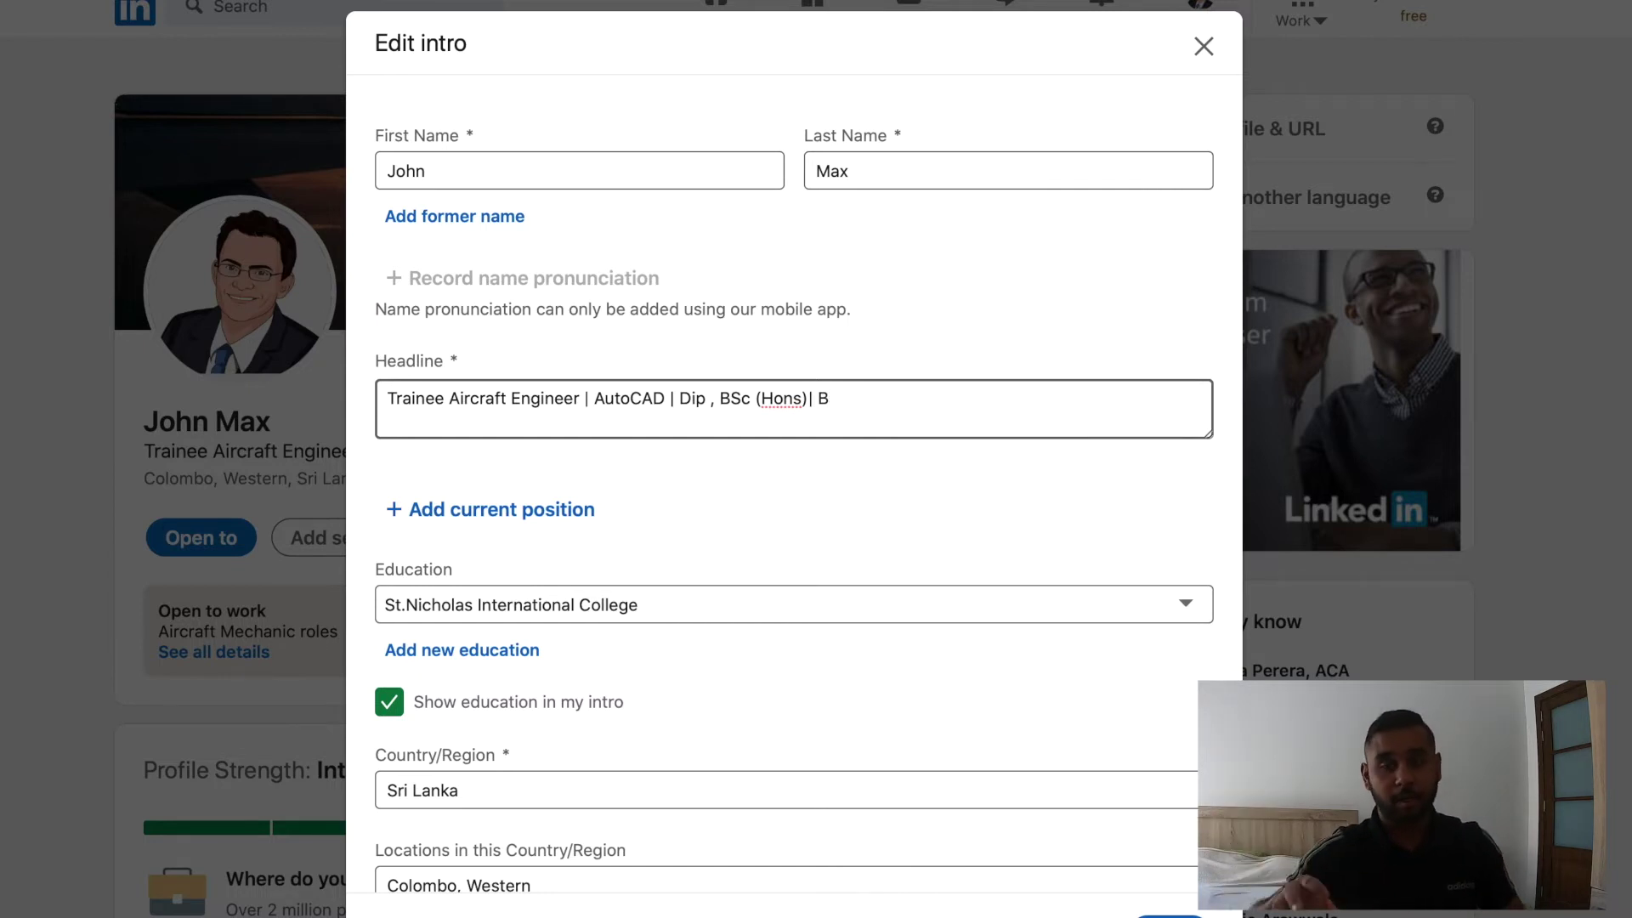
{"action": "type", "text": "1.1 C"}
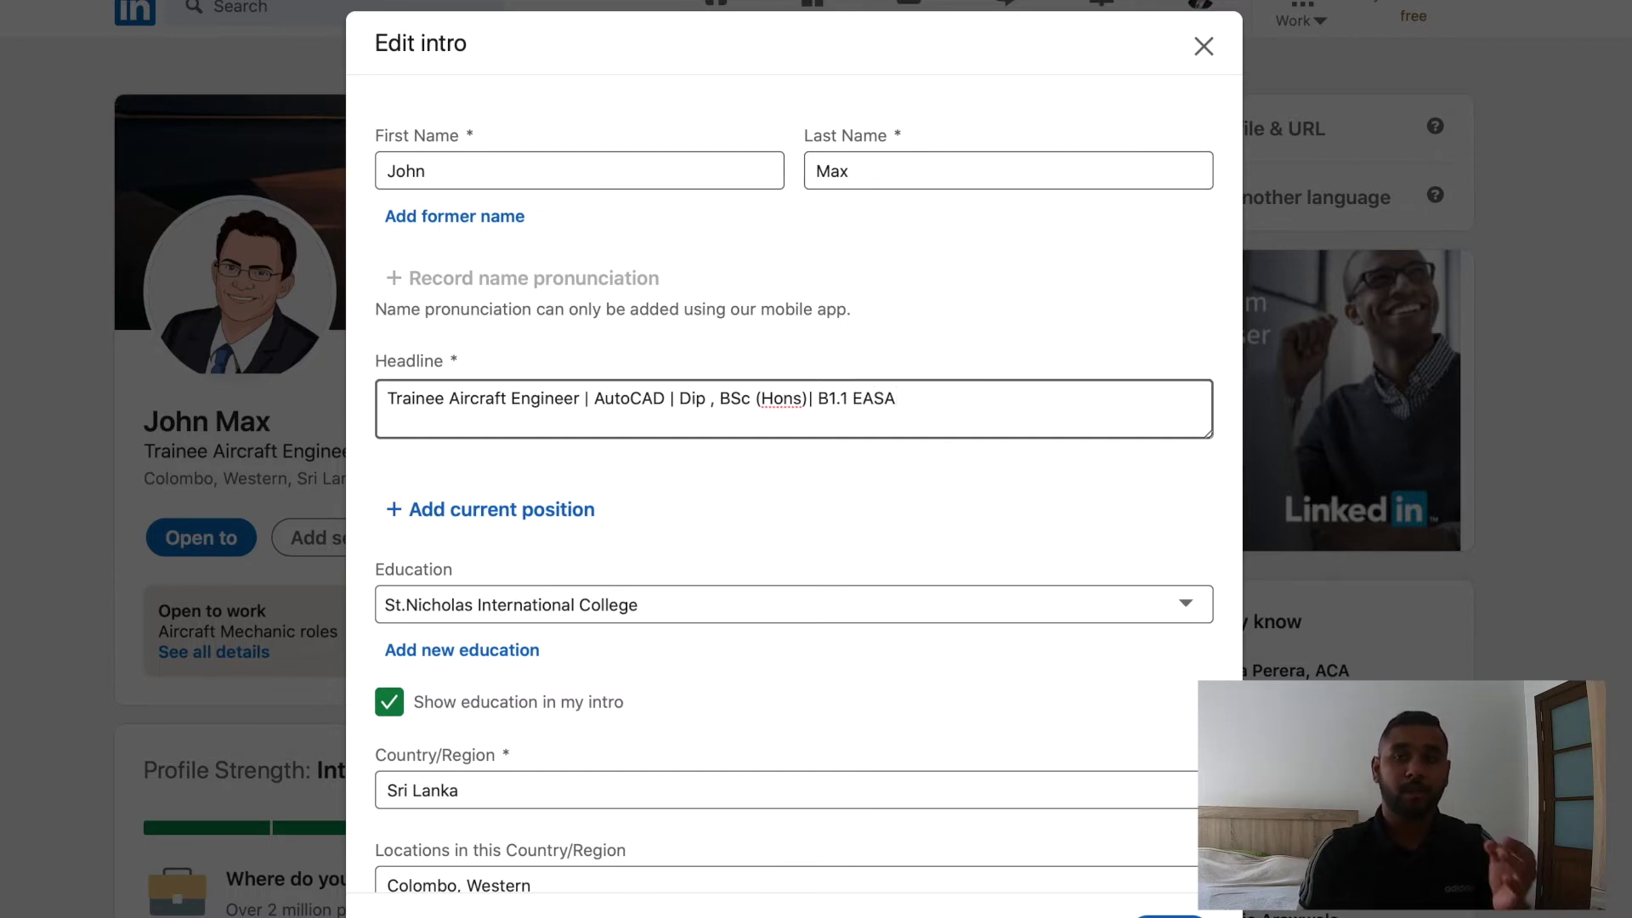
{"action": "type", "text": "ASA ,CAA"}
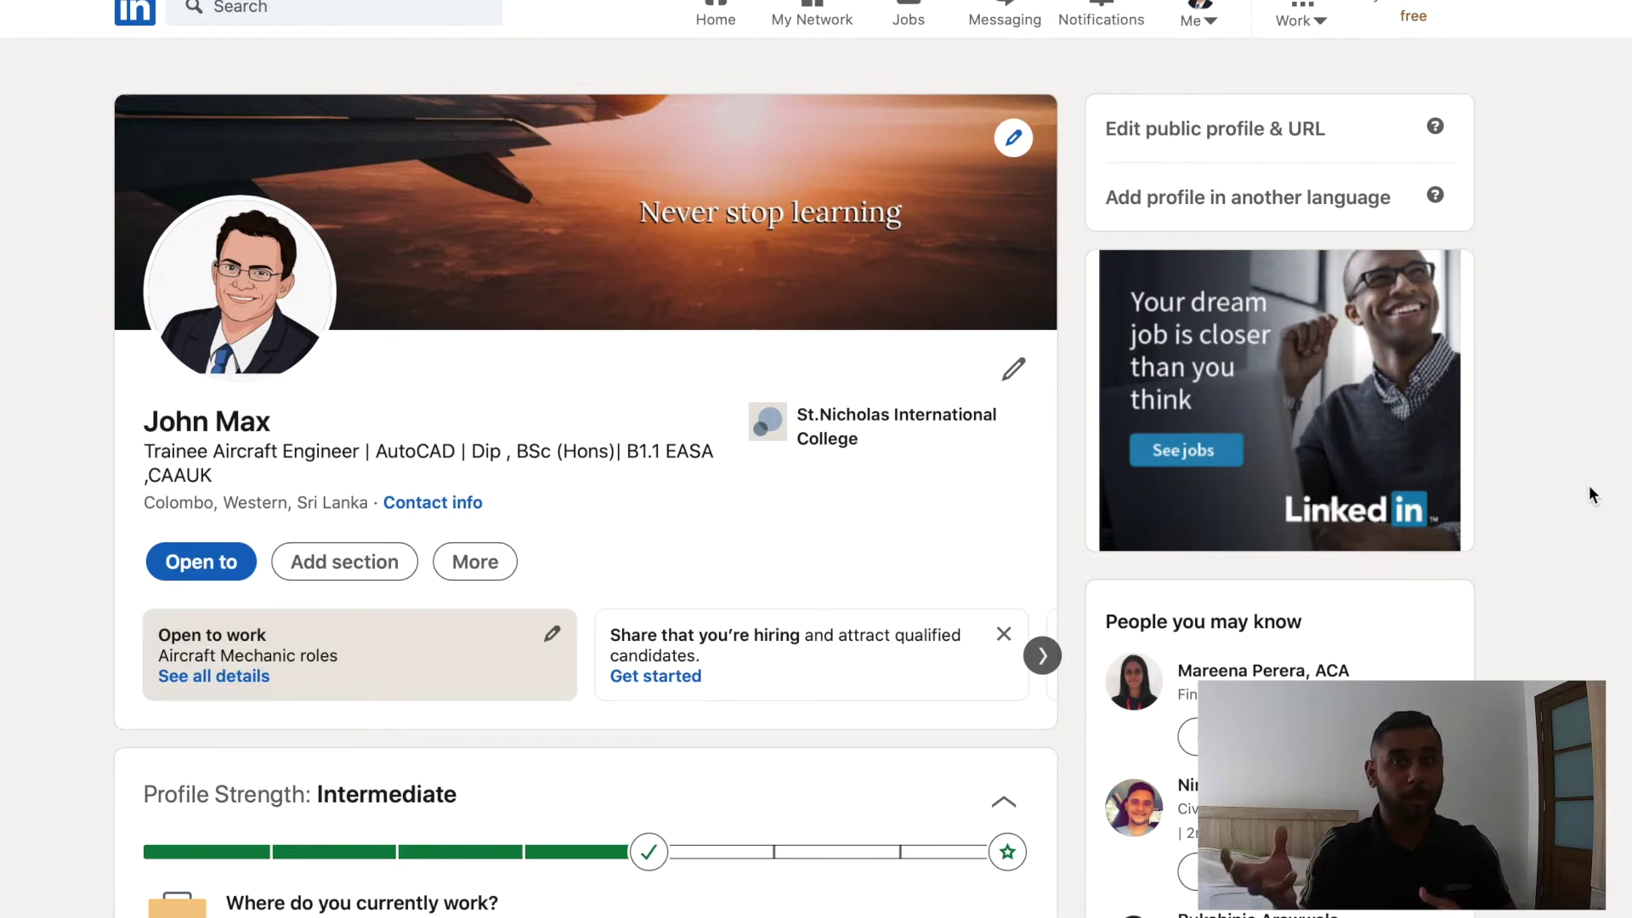
Start a new education entry and choose "School for aircraft maintenance engineering - SAME" as the school.
{"action": "scroll", "coordinate": [1589, 484], "scroll_direction": "down", "scroll_amount": 4}
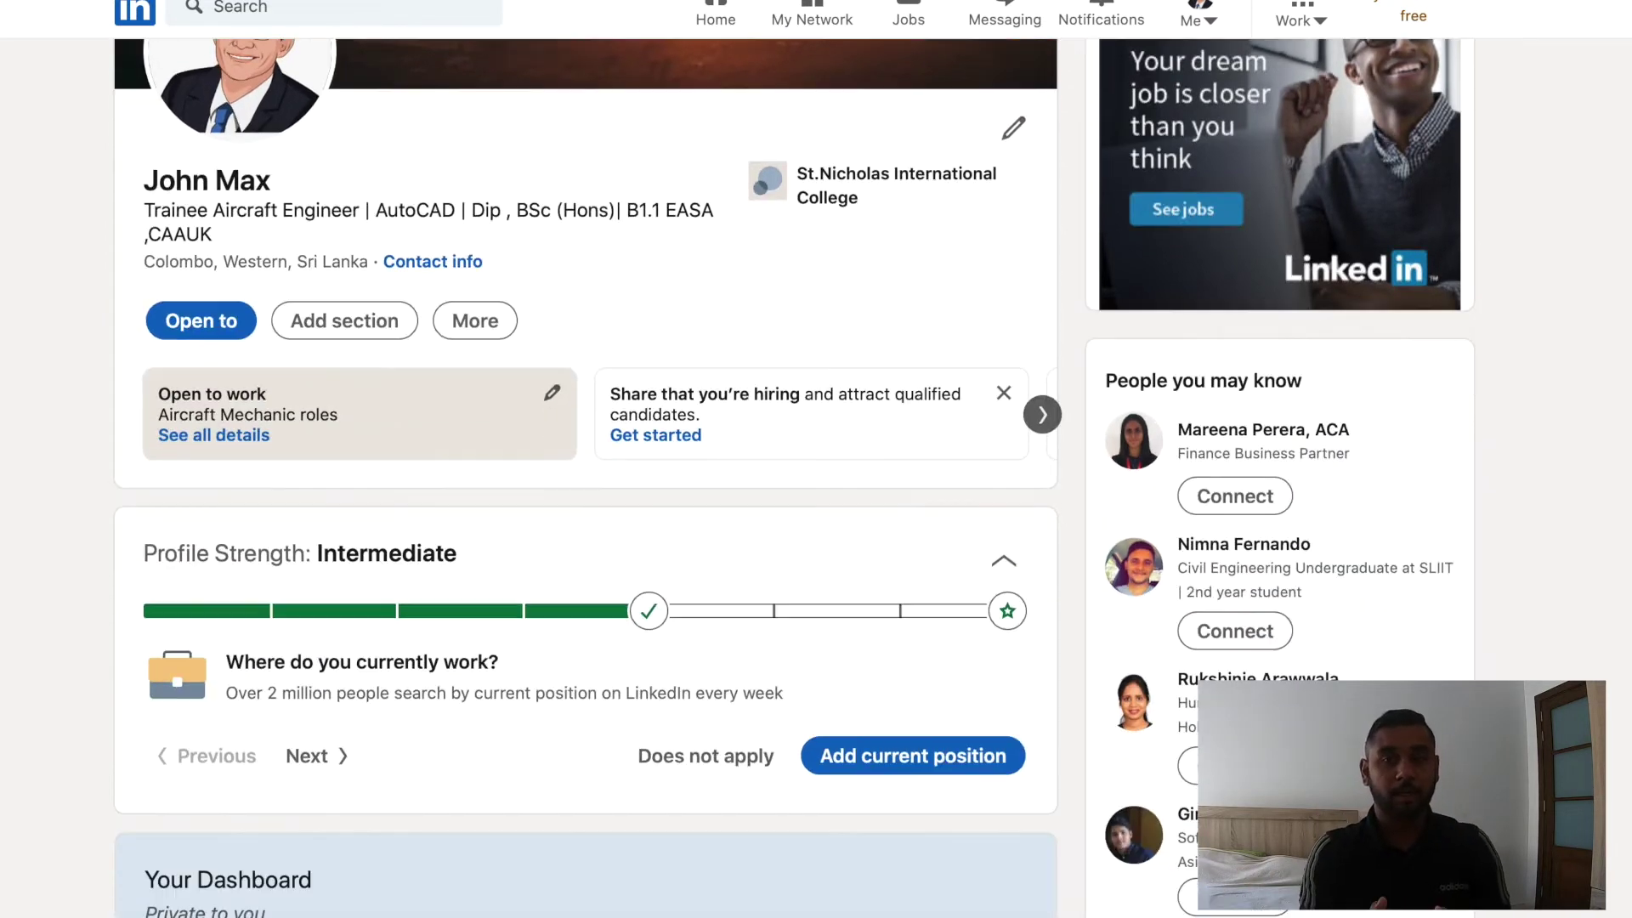
{"action": "scroll", "coordinate": [794, 480], "scroll_direction": "down", "scroll_amount": 3}
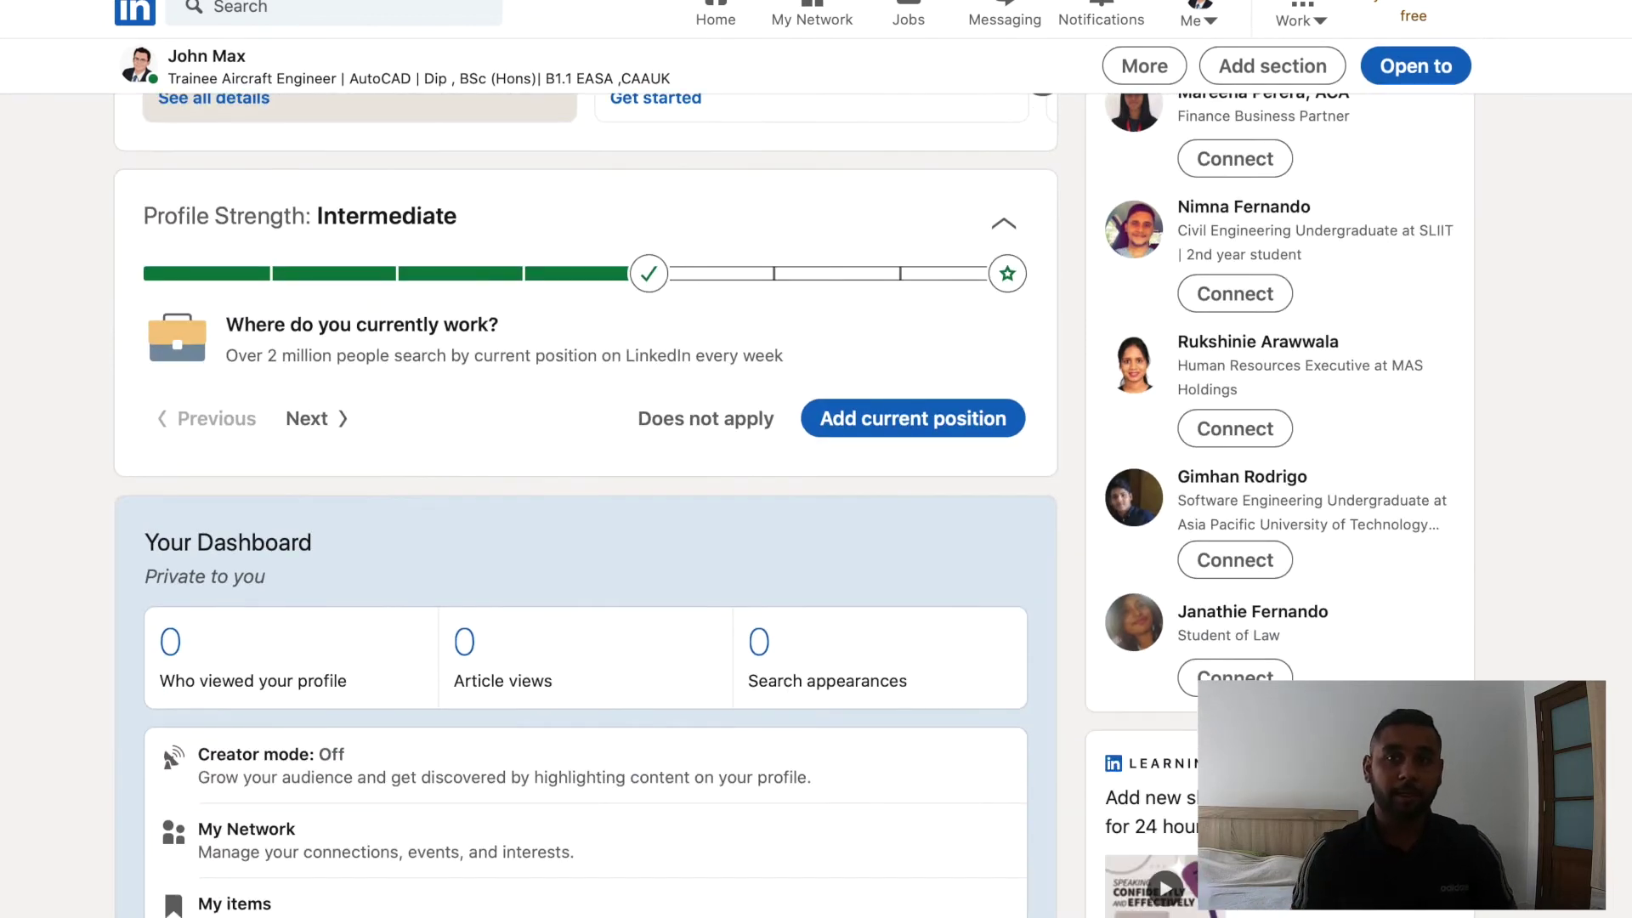
{"action": "scroll", "coordinate": [794, 480], "scroll_direction": "down", "scroll_amount": 1}
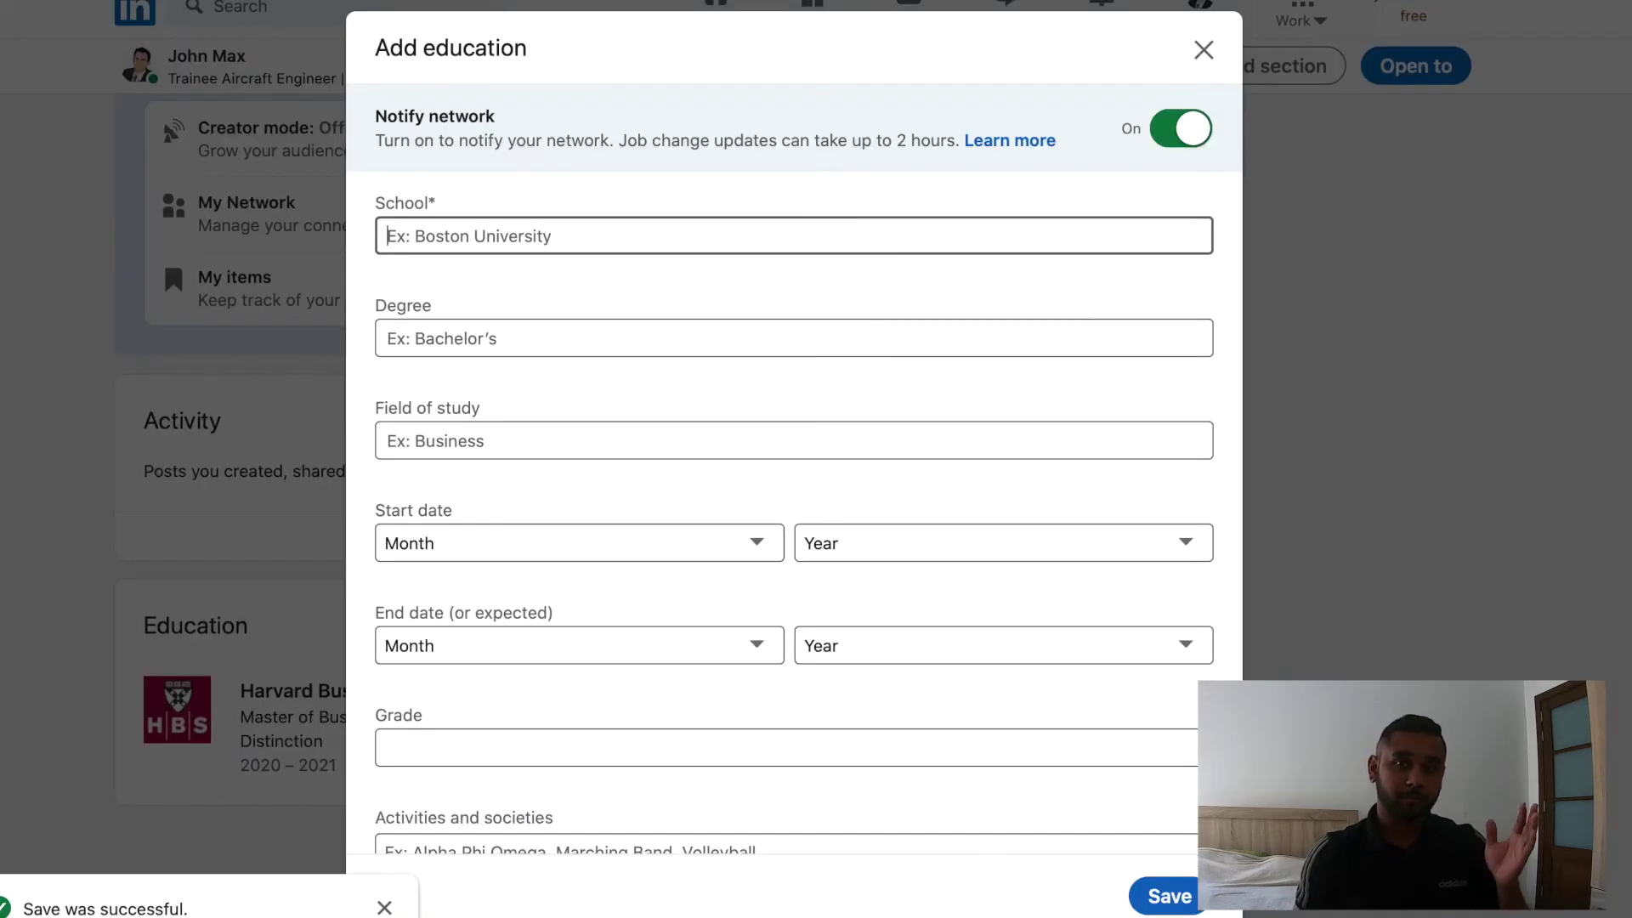
{"action": "type", "text": "aIRCRA"}
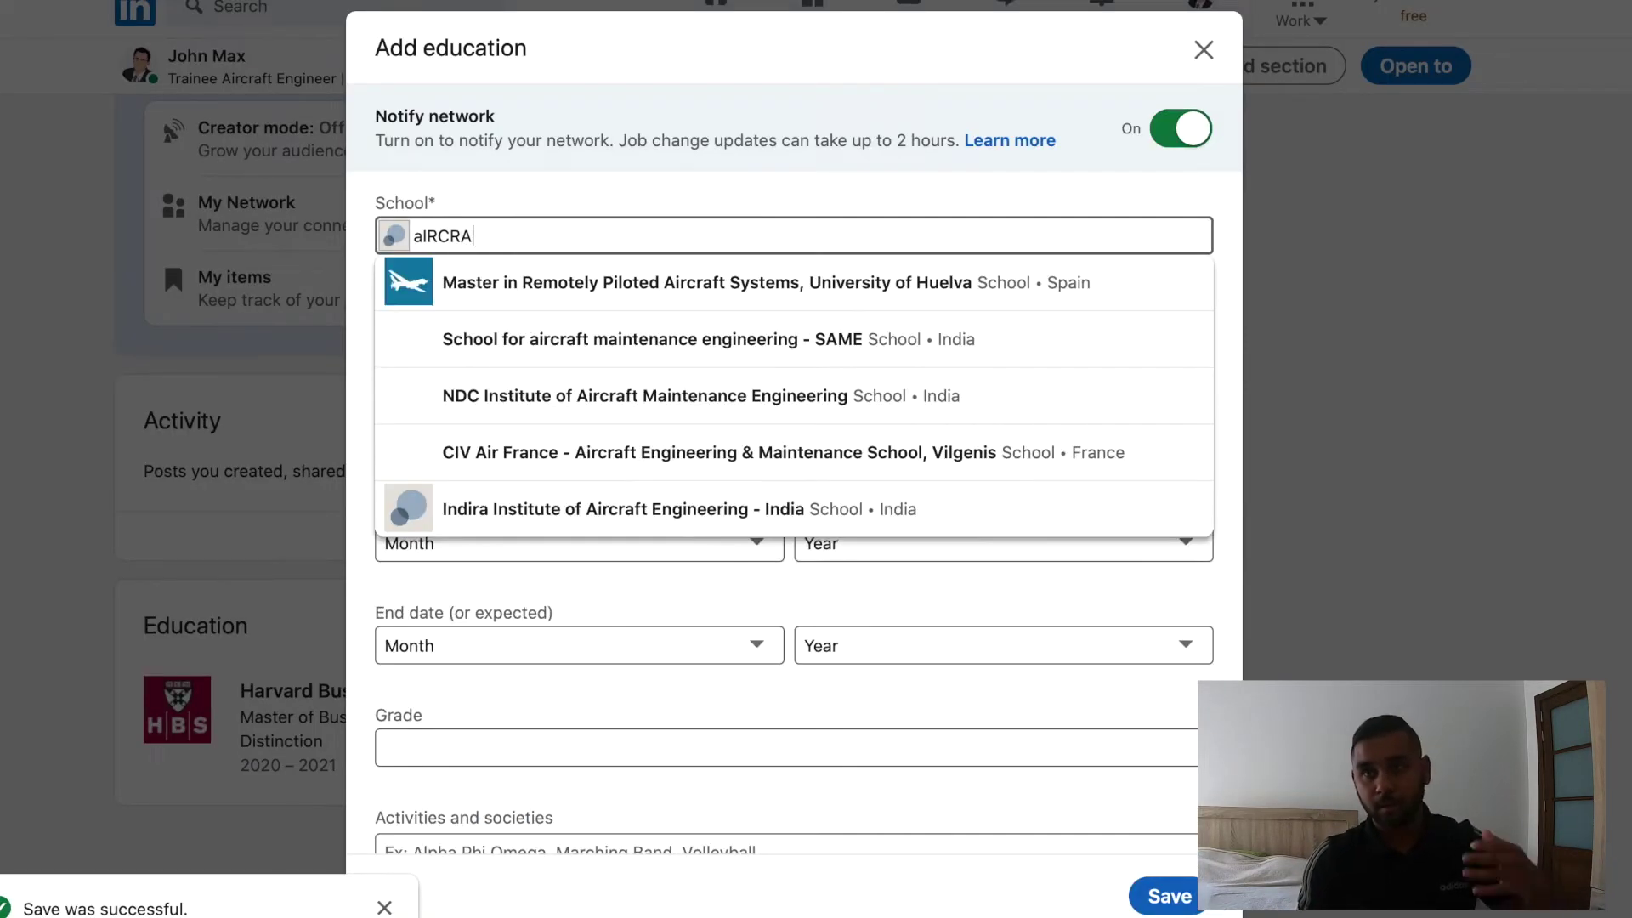
{"action": "left_click", "coordinate": [782, 368]}
Set the degree to "Bachelor's degree" and the field of study to "Aircraft Engineering".
{"action": "left_click", "coordinate": [727, 338]}
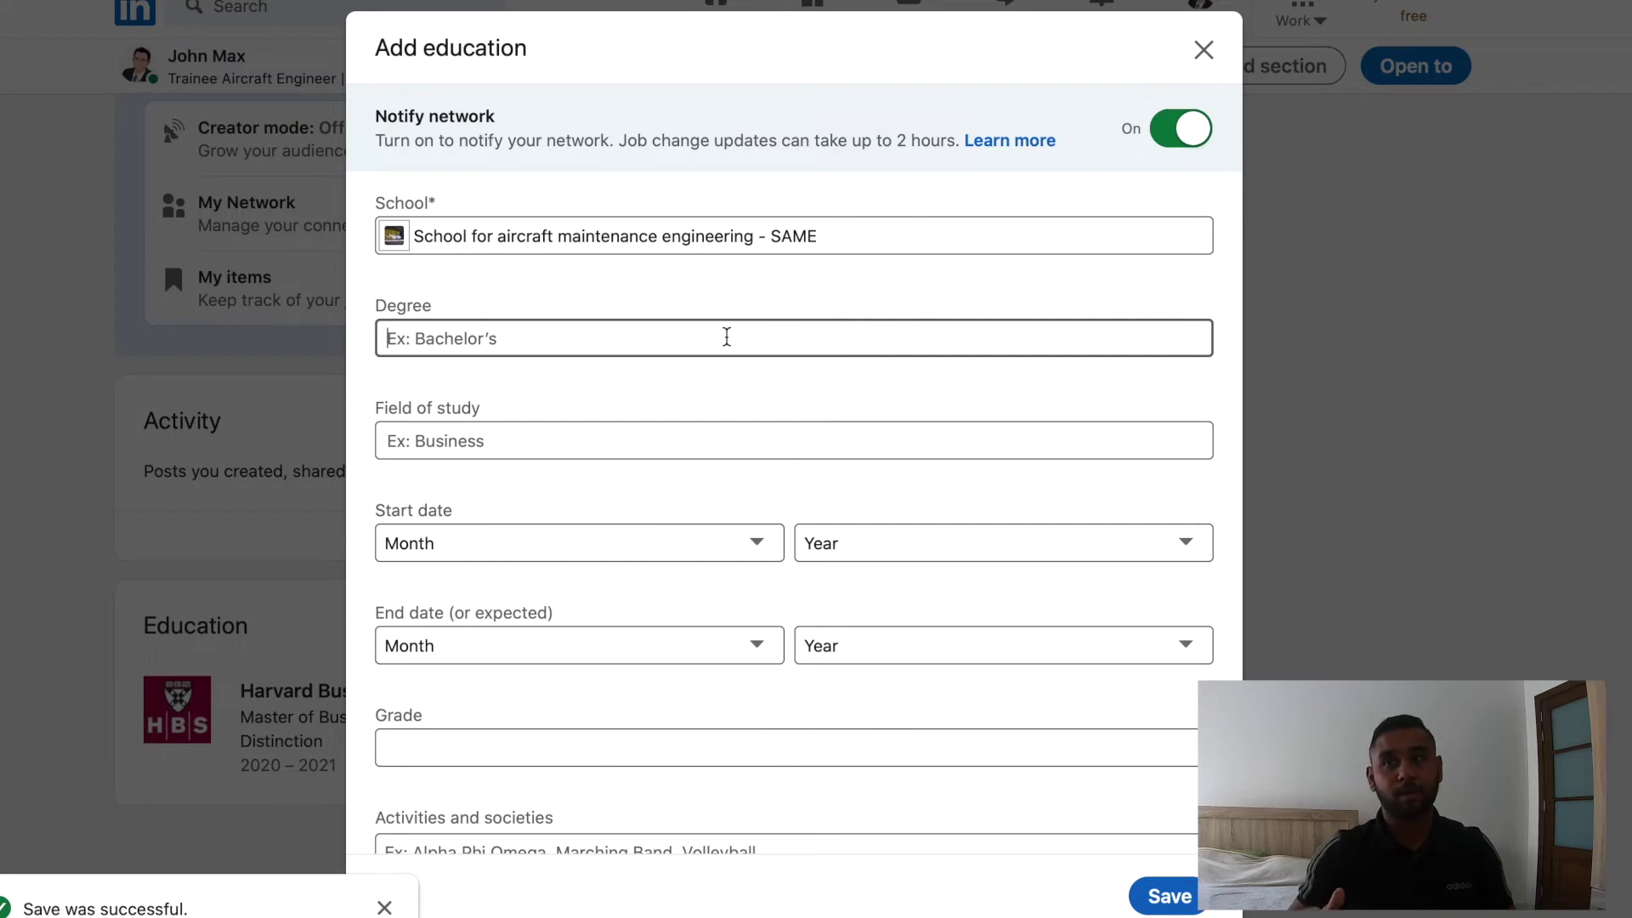
{"action": "type", "text": "Ba"}
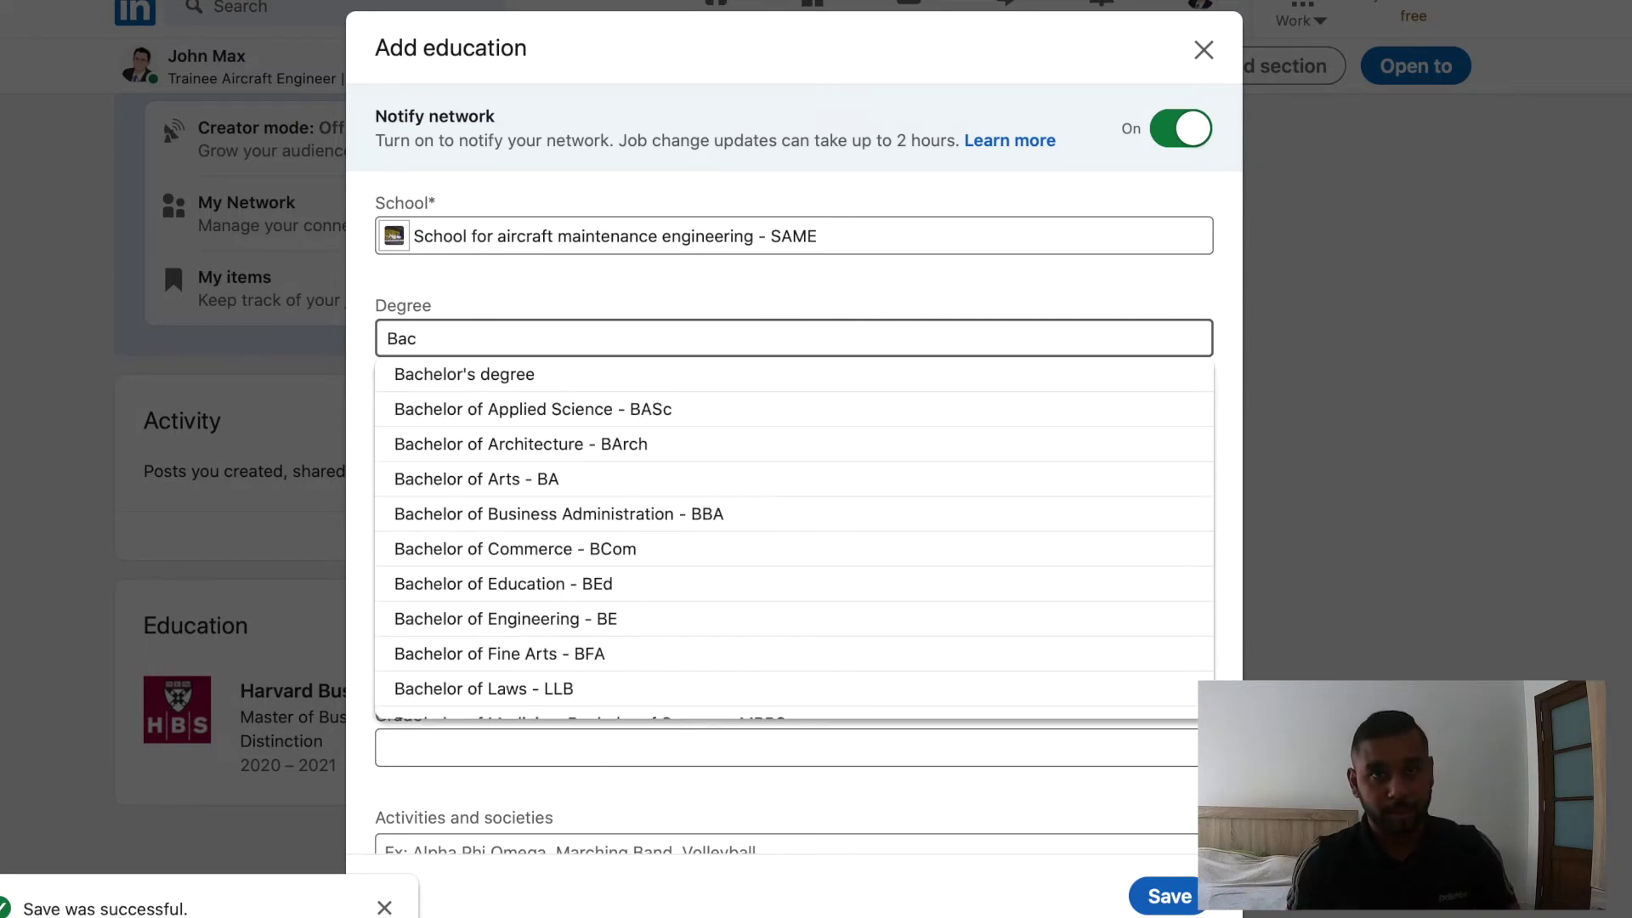
{"action": "type", "text": "c"}
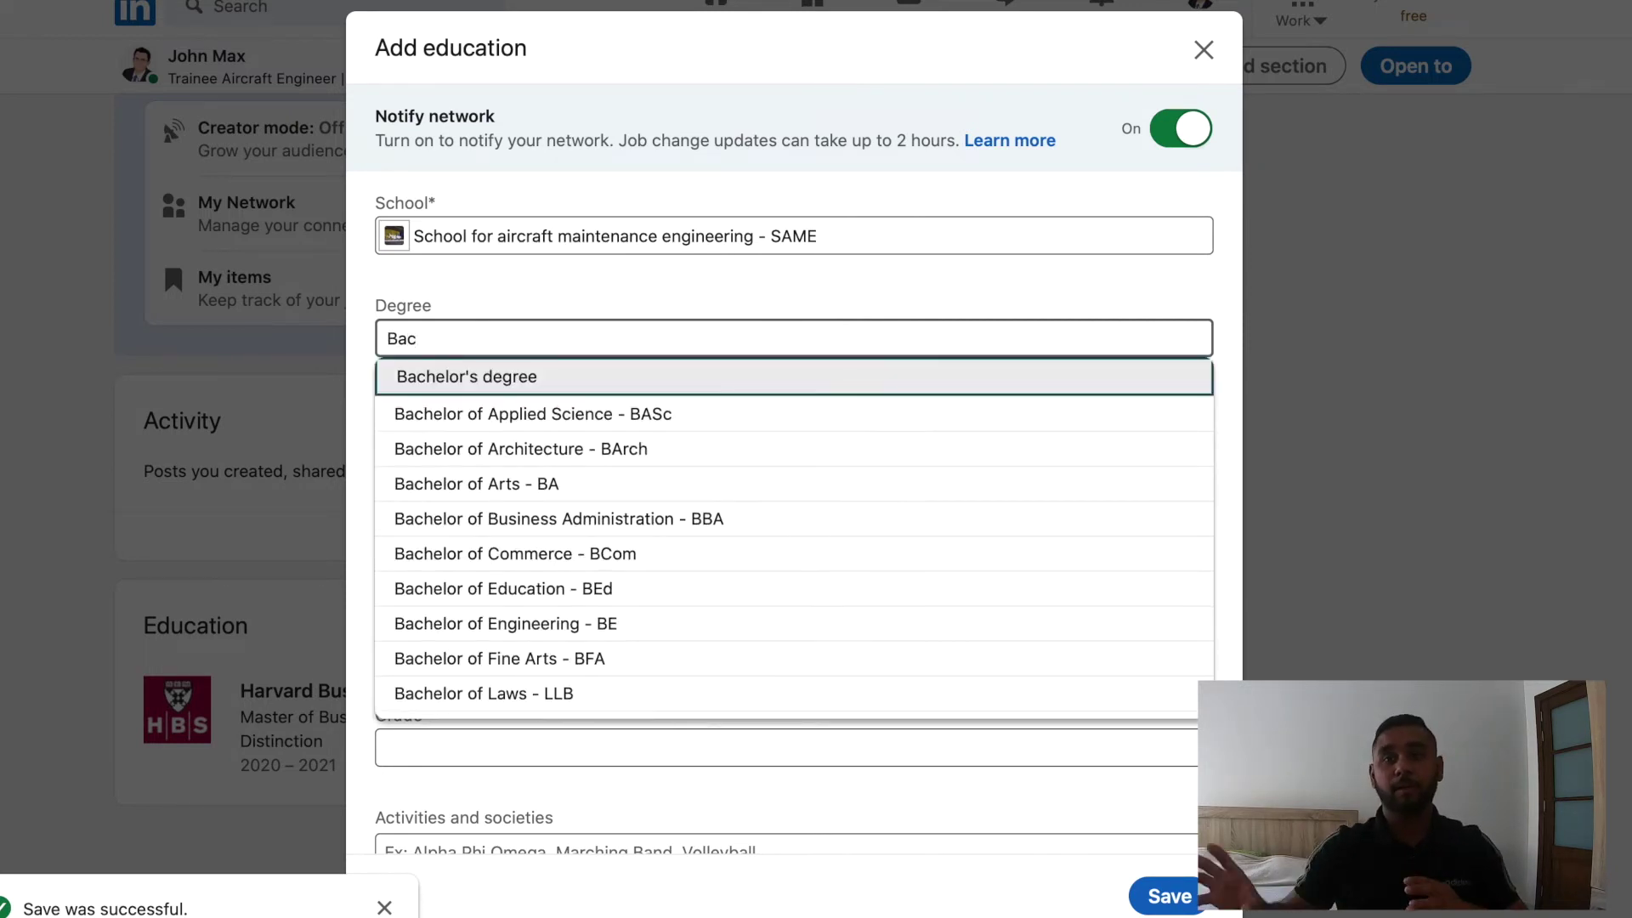
{"action": "left_click", "coordinate": [747, 384]}
{"action": "left_click", "coordinate": [661, 442]}
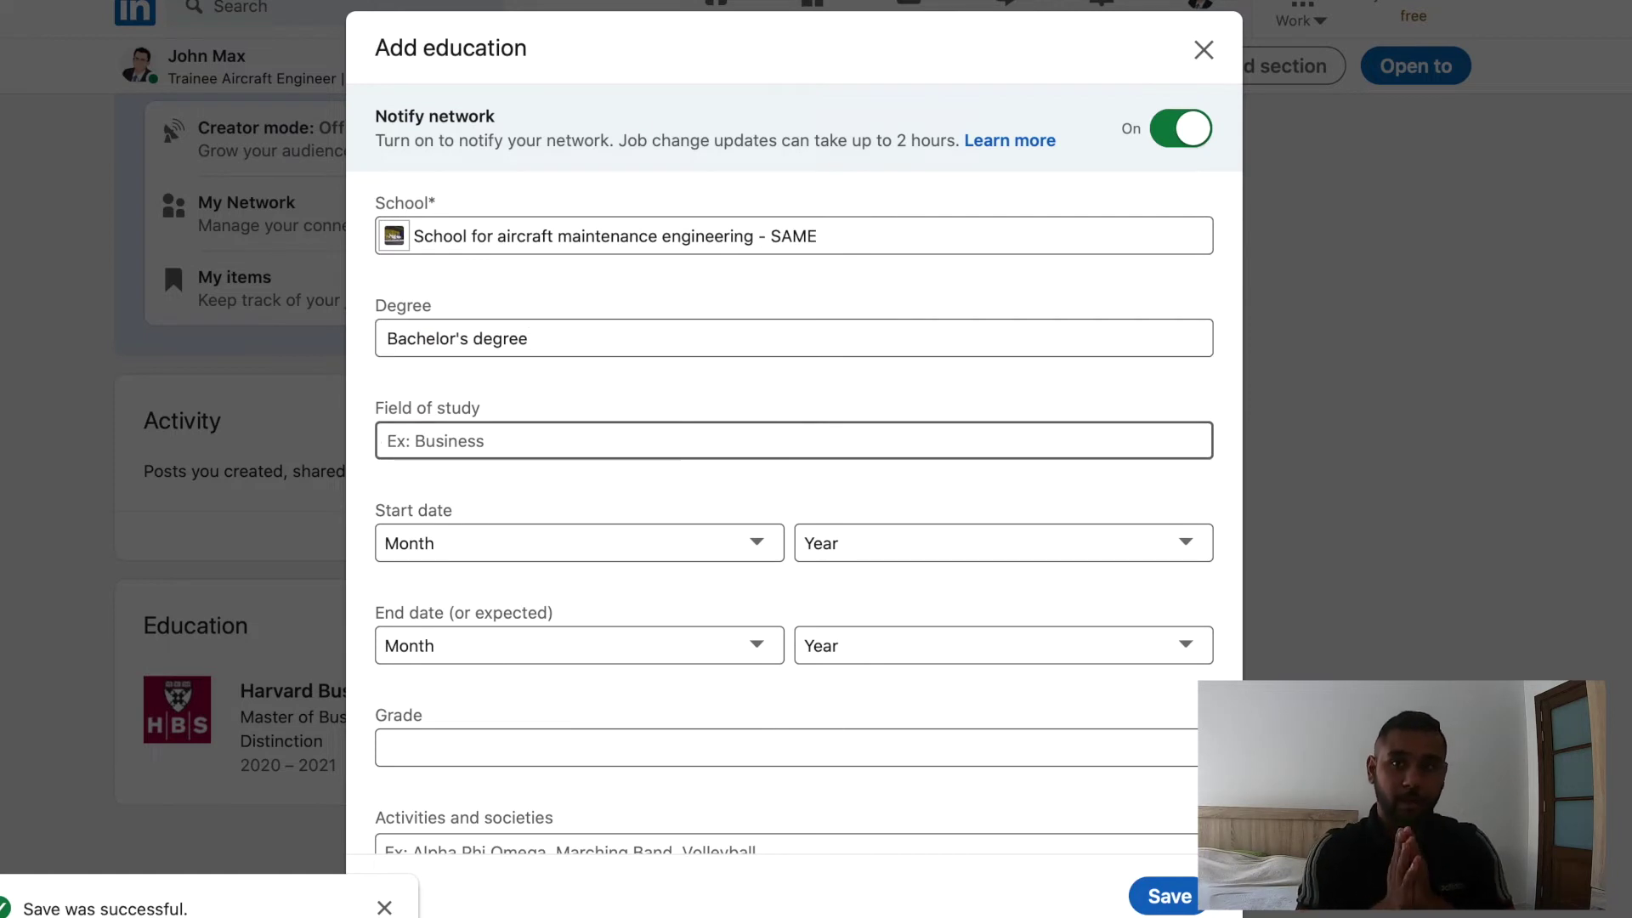
{"action": "type", "text": "Aircraft Engine"}
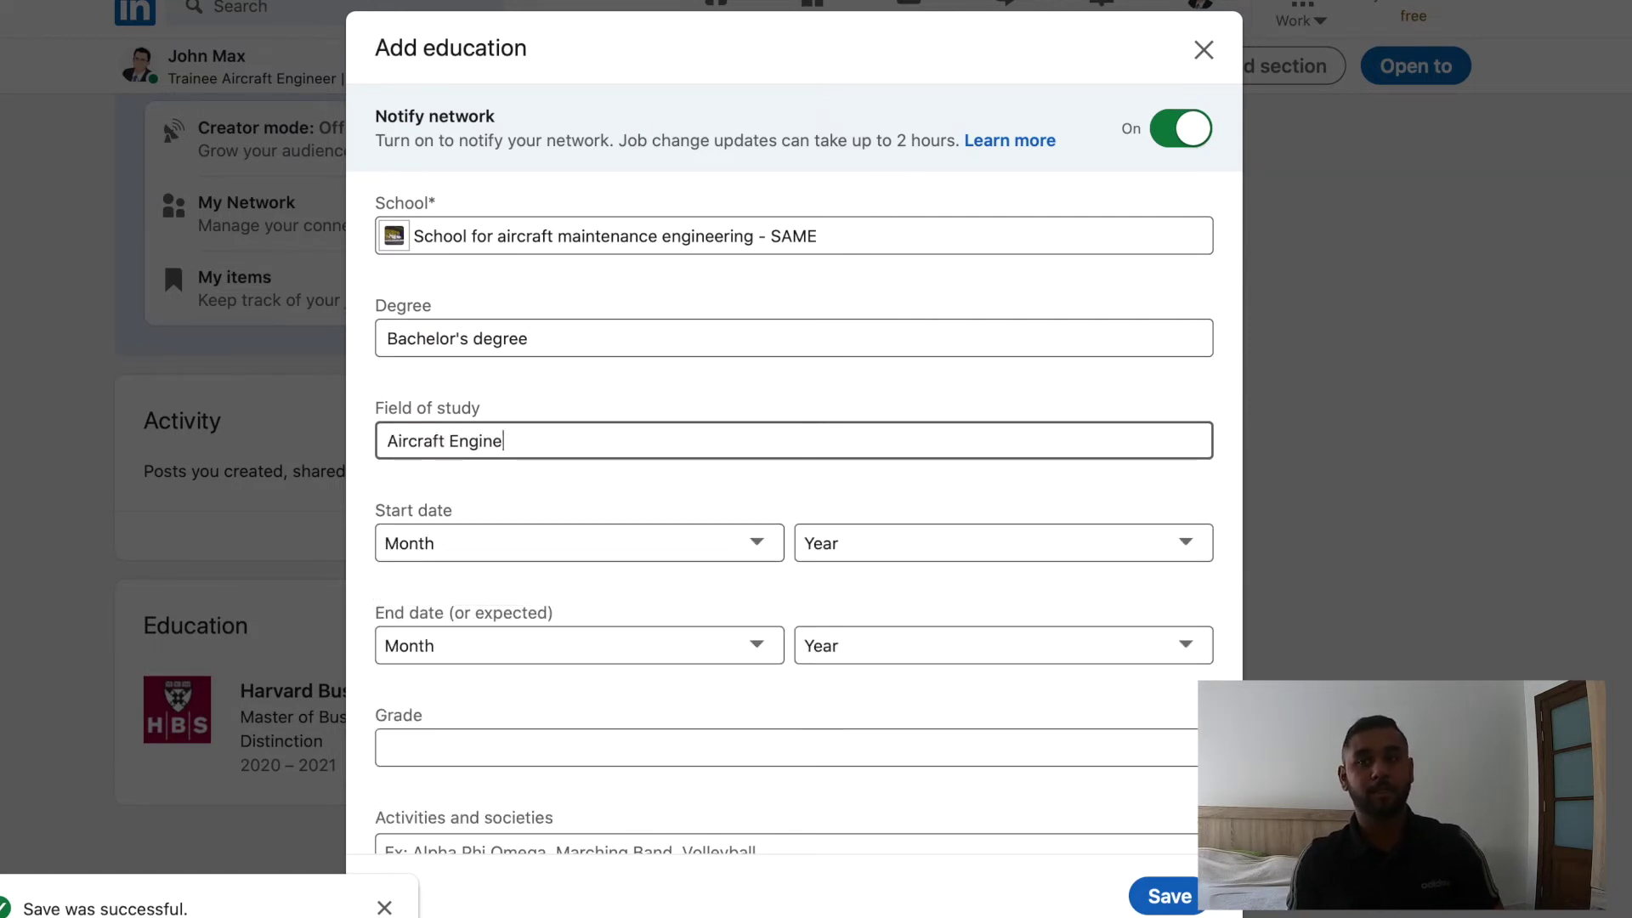
{"action": "type", "text": "erinh"}
{"action": "key", "text": "BackSpace"}
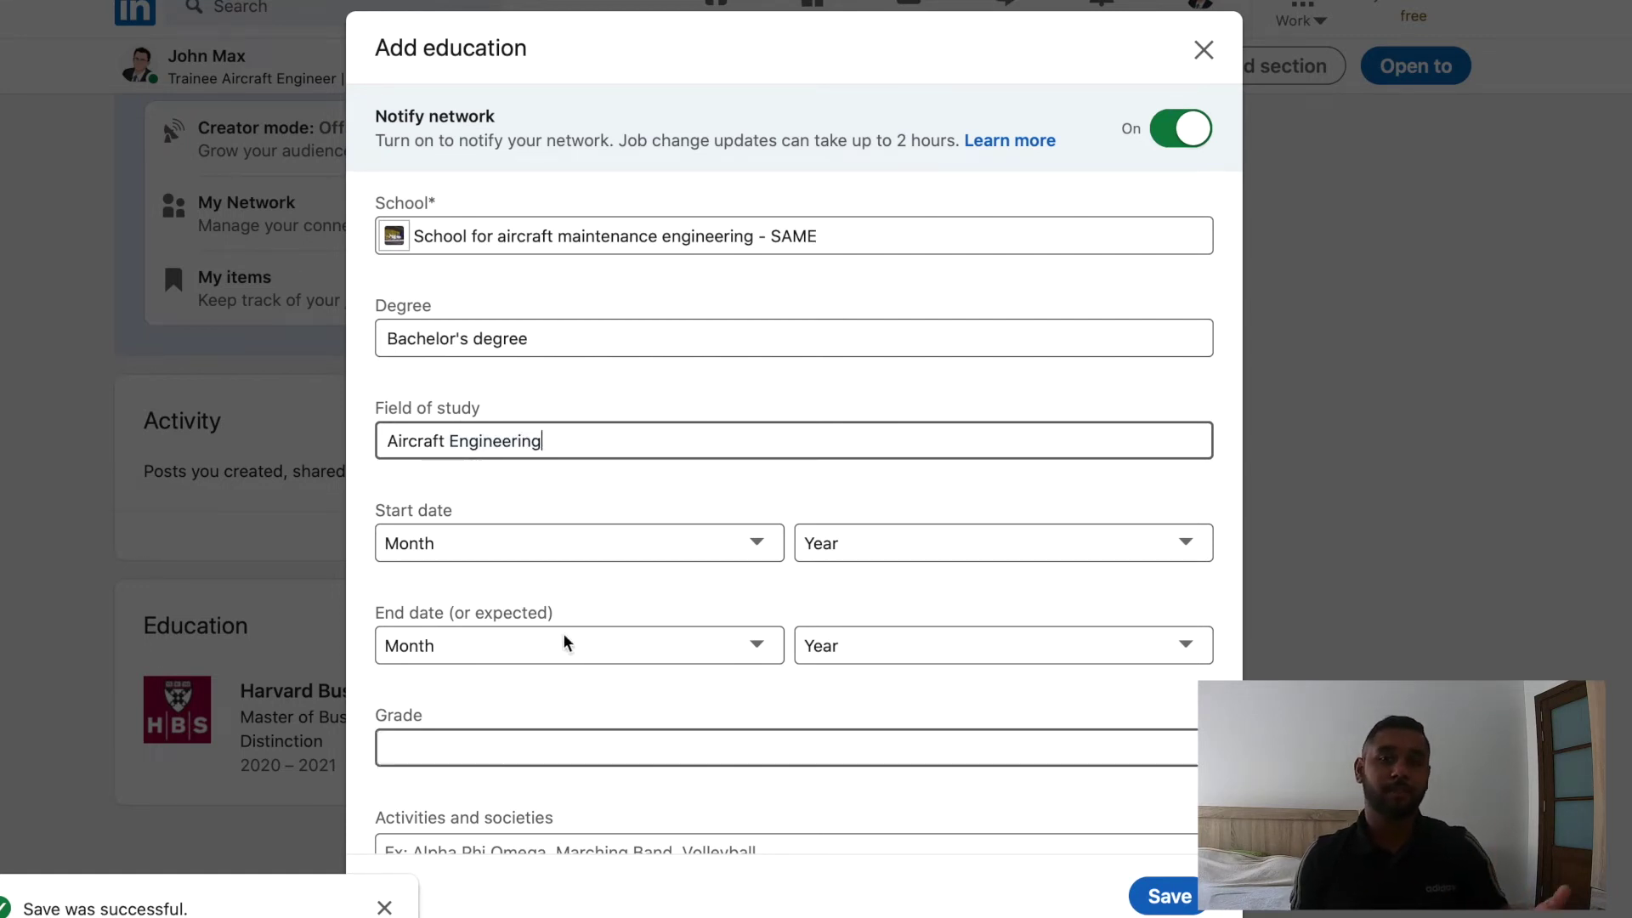
Set the education start date to March 2017 and the expected end date to April 2024.
{"action": "left_click", "coordinate": [638, 542]}
{"action": "left_click", "coordinate": [601, 615]}
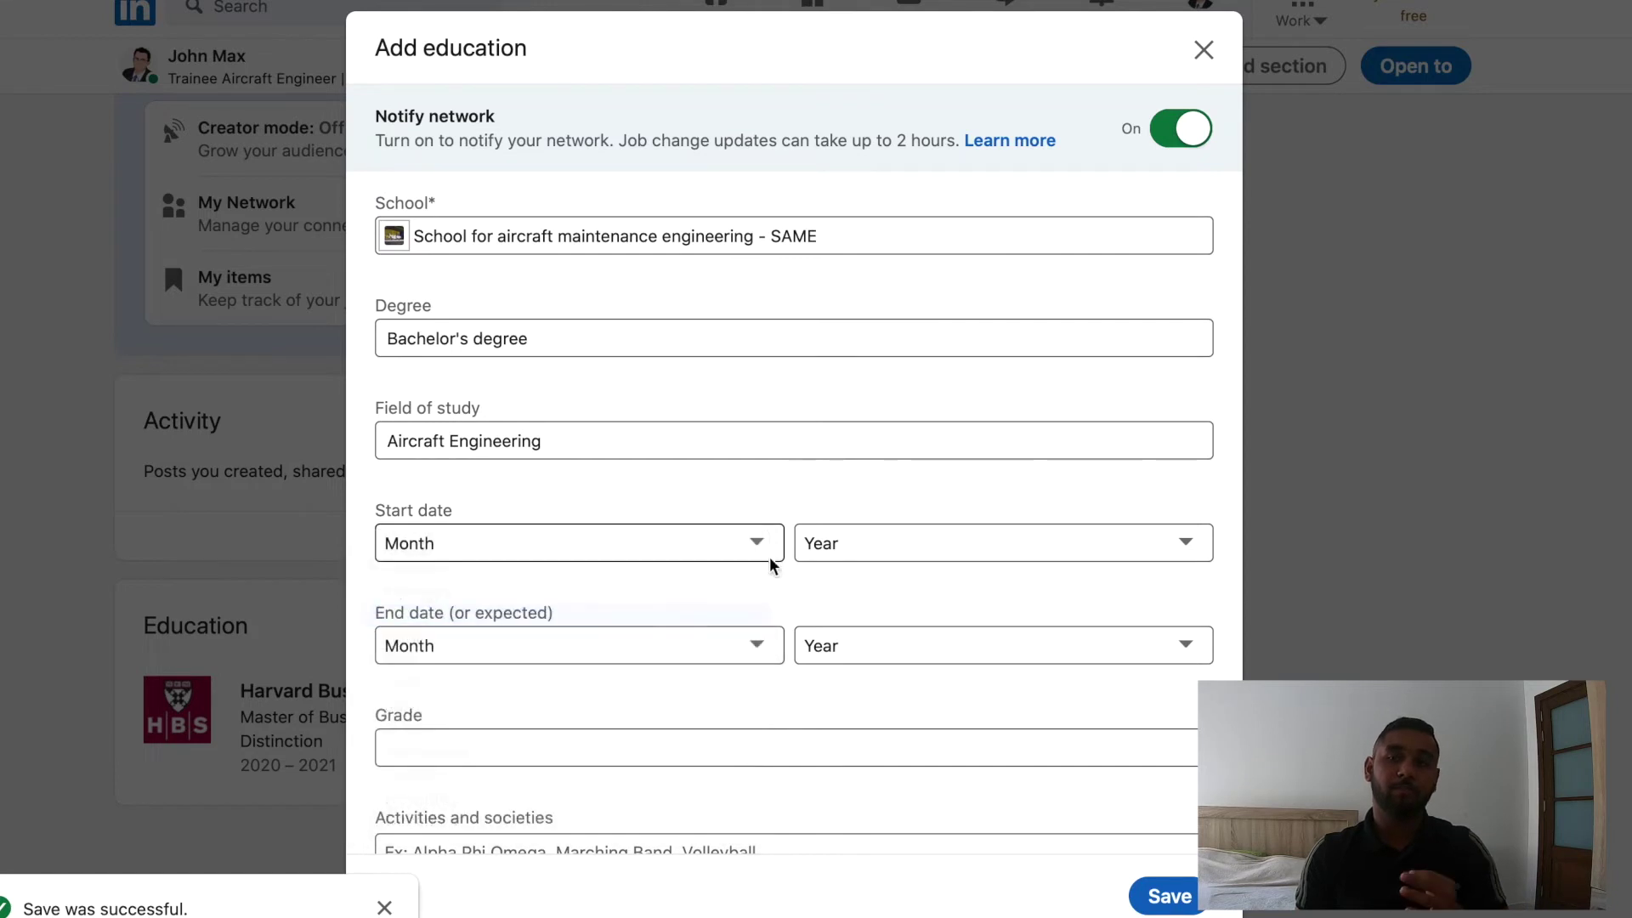
{"action": "left_click", "coordinate": [864, 542]}
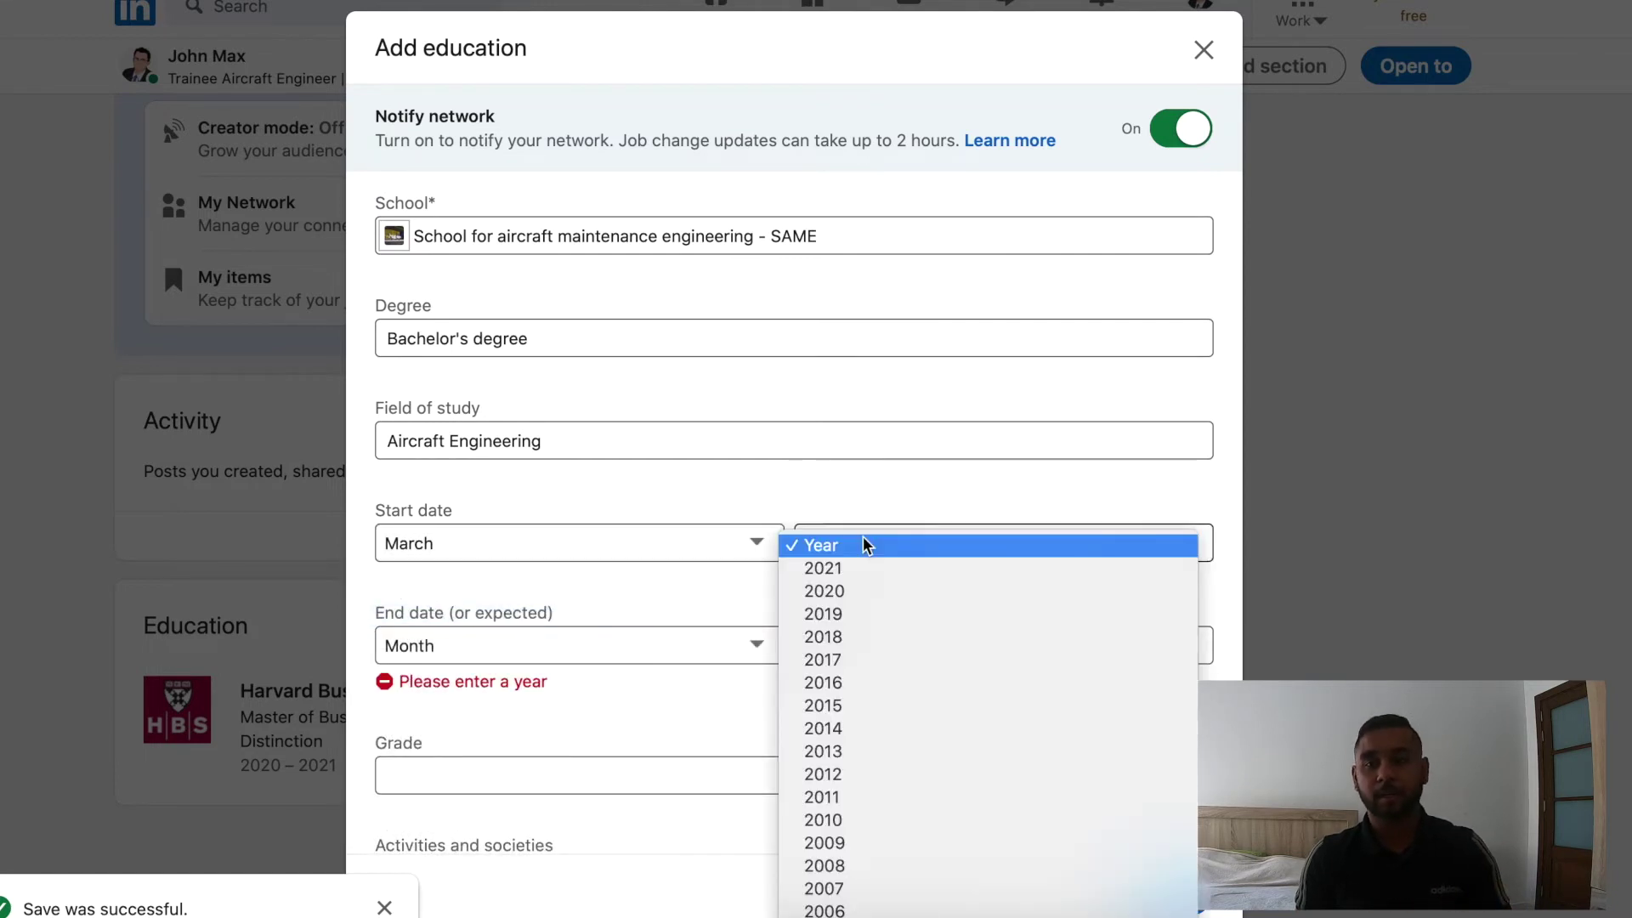
{"action": "left_click", "coordinate": [885, 660]}
{"action": "left_click", "coordinate": [663, 649]}
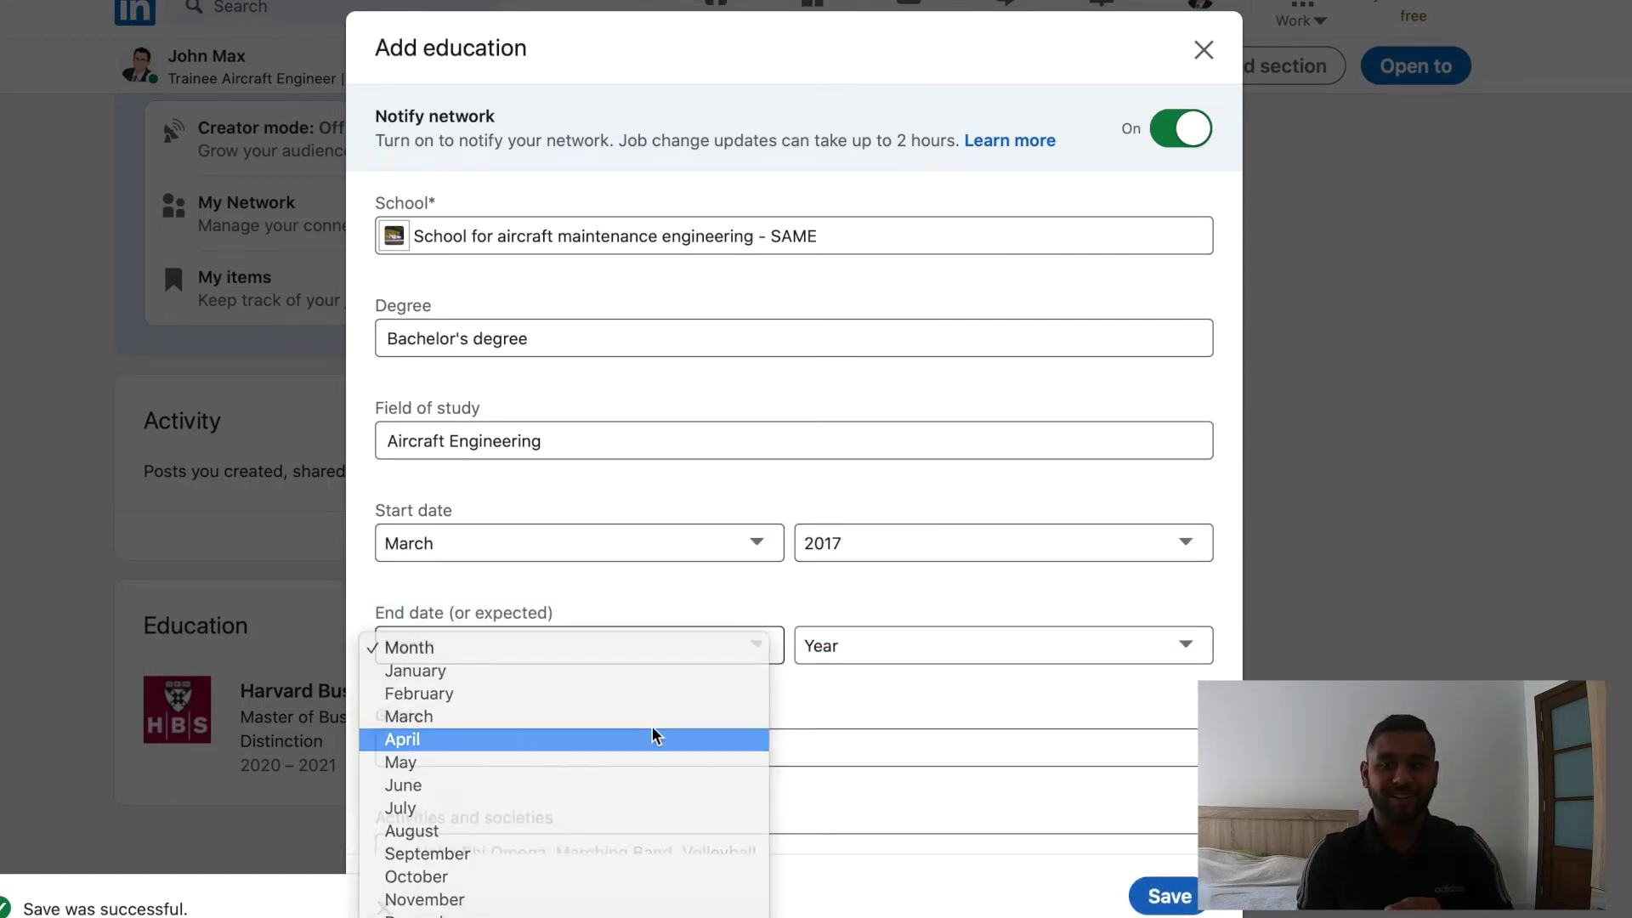
{"action": "left_click", "coordinate": [650, 739]}
{"action": "left_click", "coordinate": [873, 652]}
{"action": "left_click", "coordinate": [872, 830]}
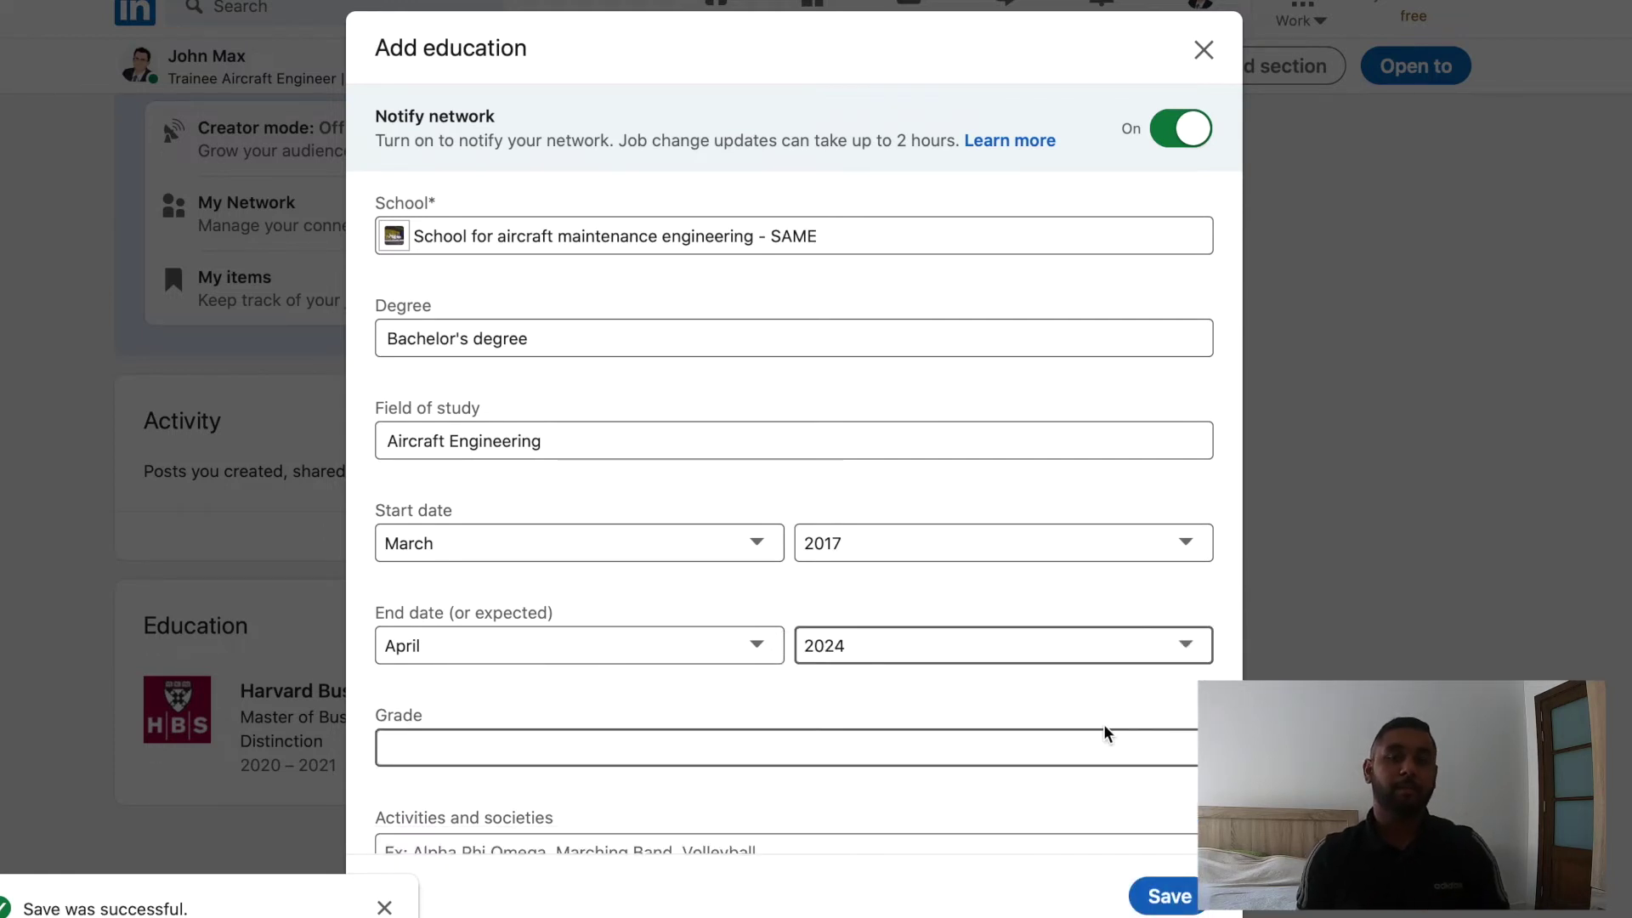
Enter "First Class" as the grade and save the education entry.
{"action": "left_click", "coordinate": [1032, 751]}
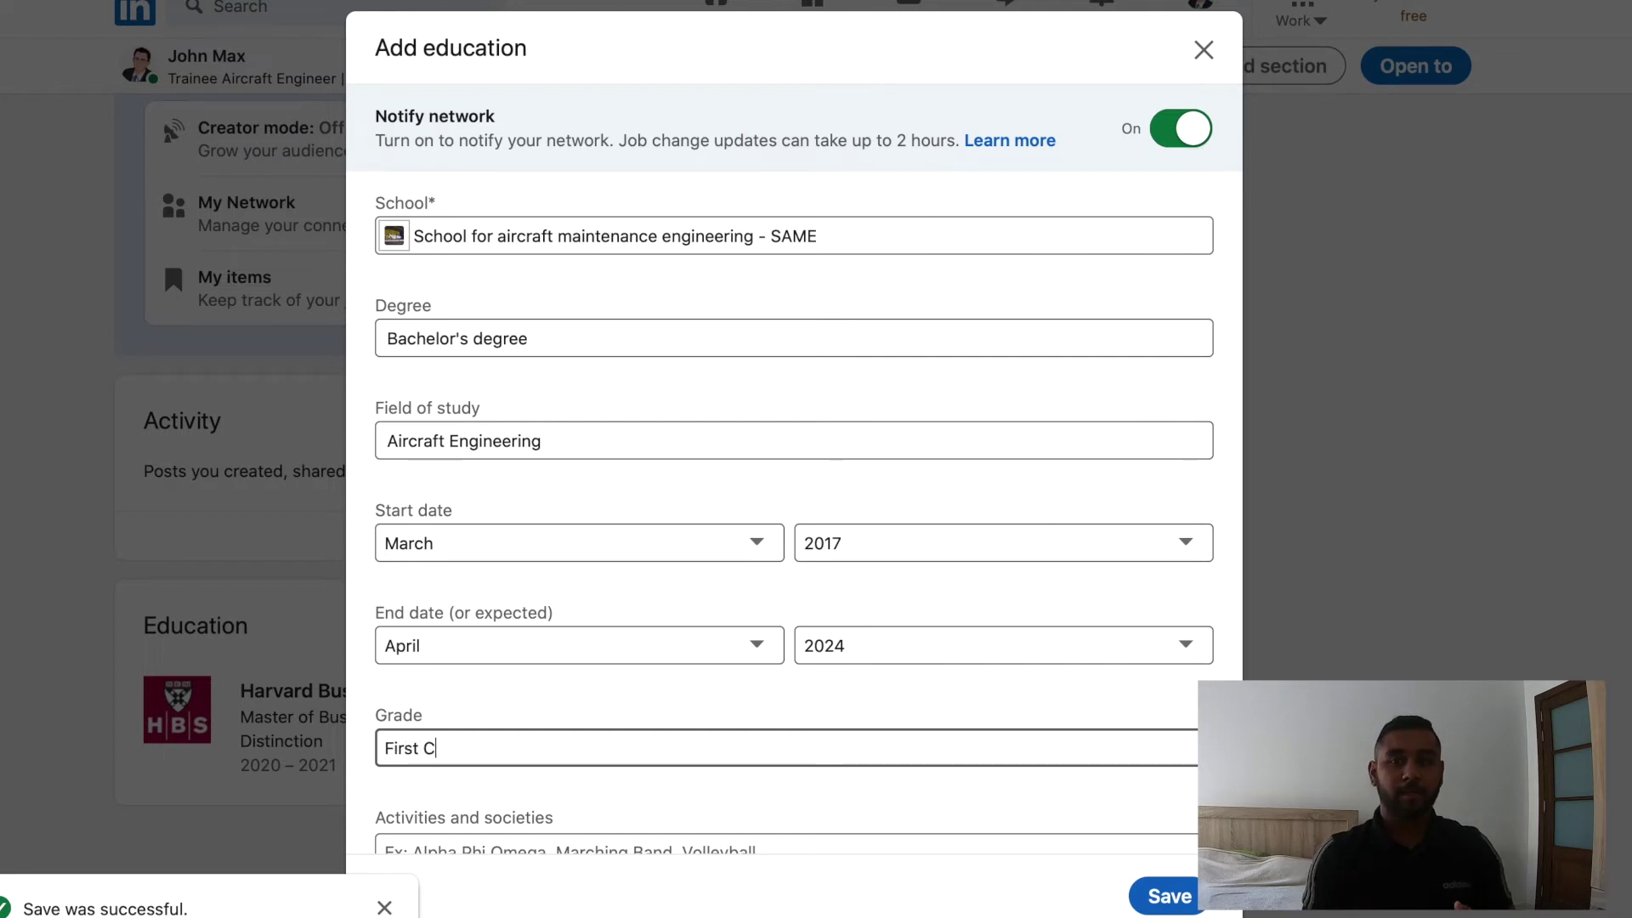
{"action": "left_click", "coordinate": [1177, 897]}
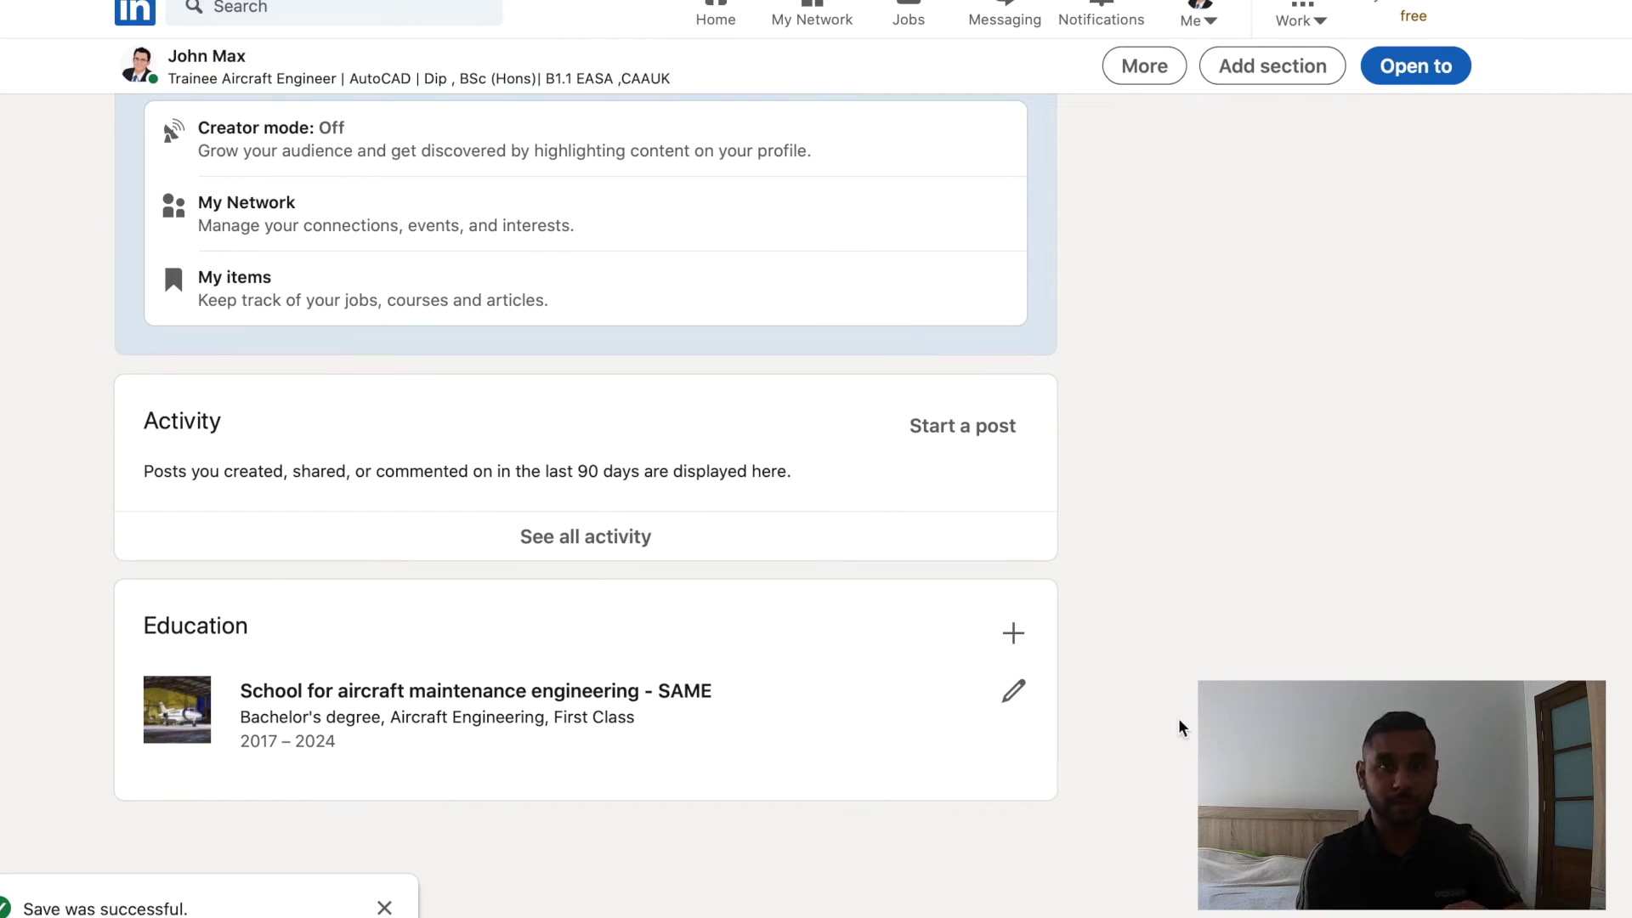
Reopen the aircraft maintenance school's education entry to review its details, and save it again.
{"action": "left_click", "coordinate": [1019, 693]}
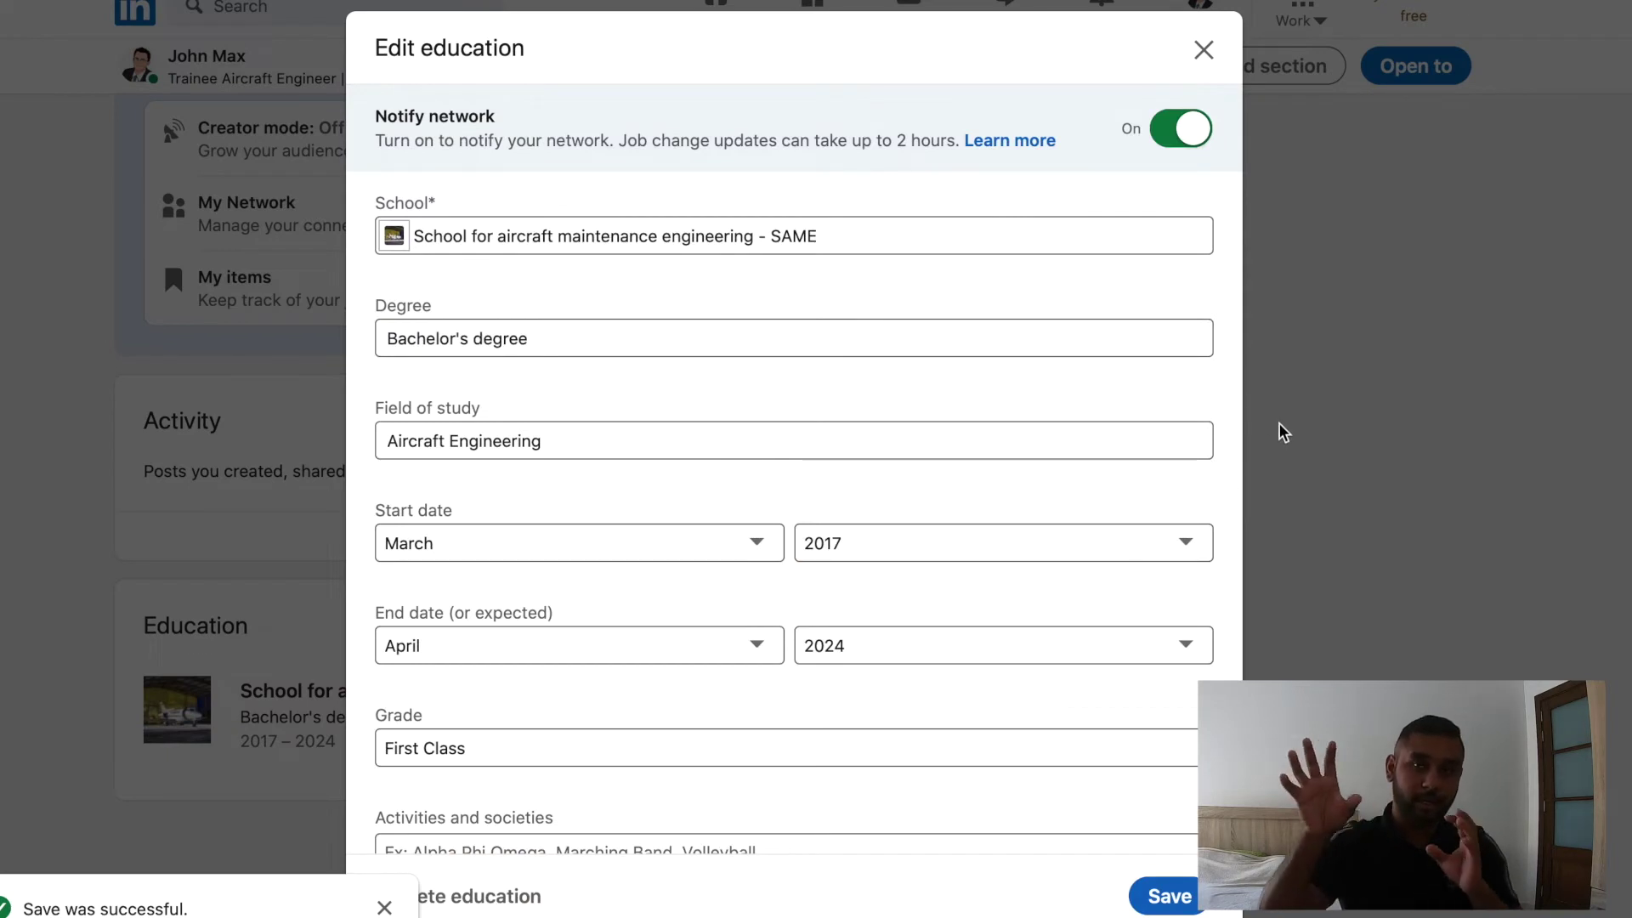
{"action": "left_click", "coordinate": [394, 908]}
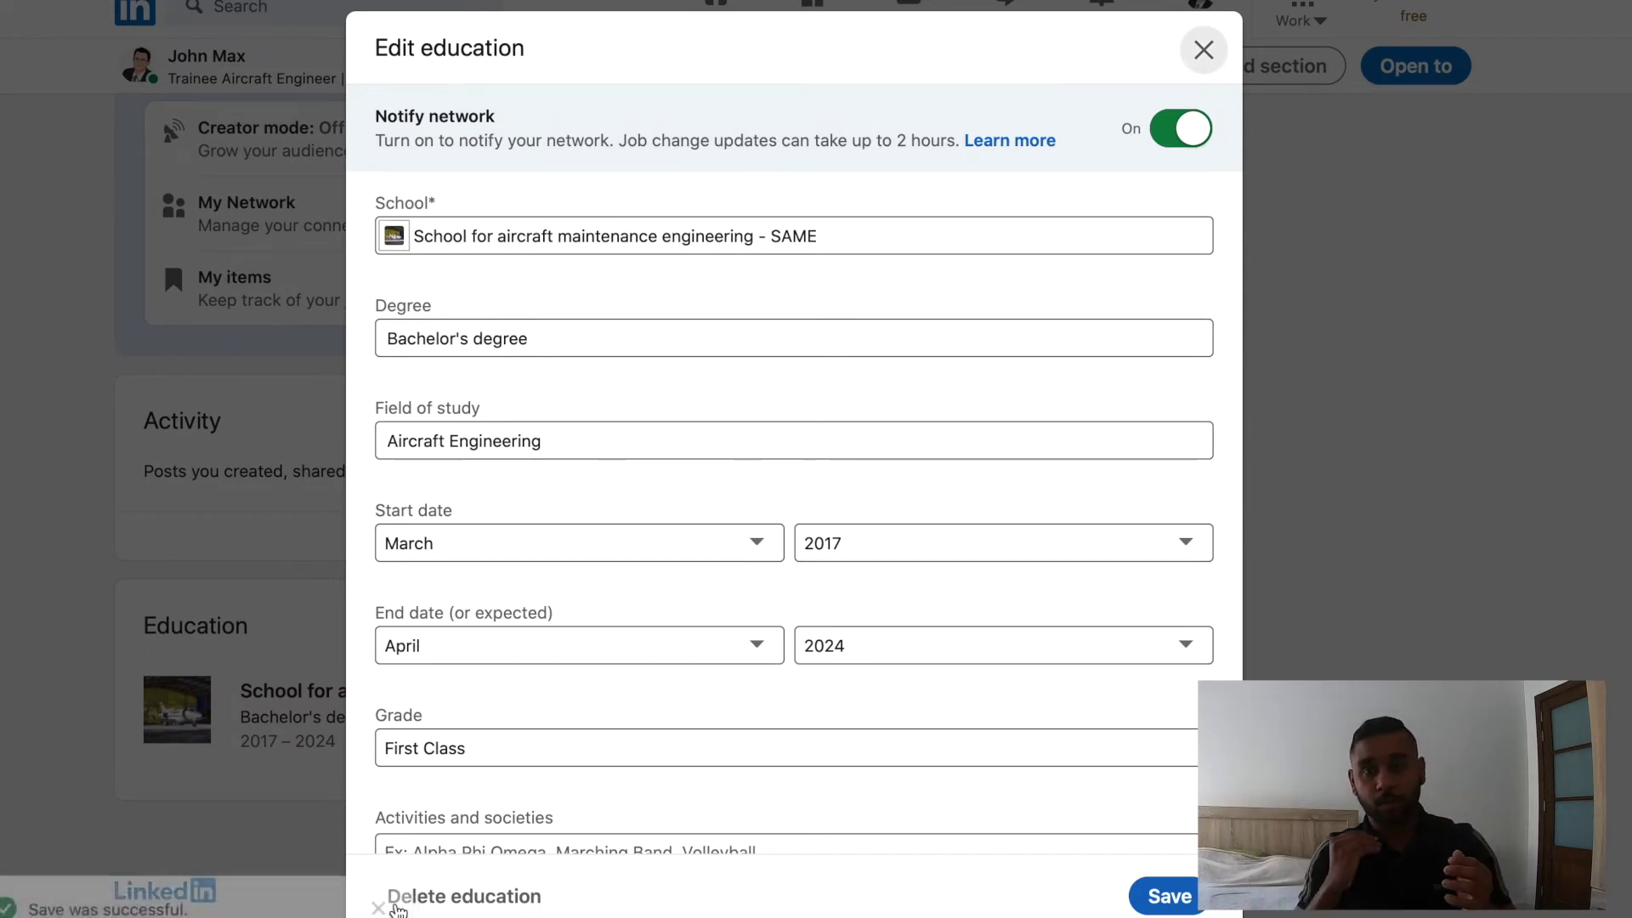
{"action": "left_click", "coordinate": [1189, 903]}
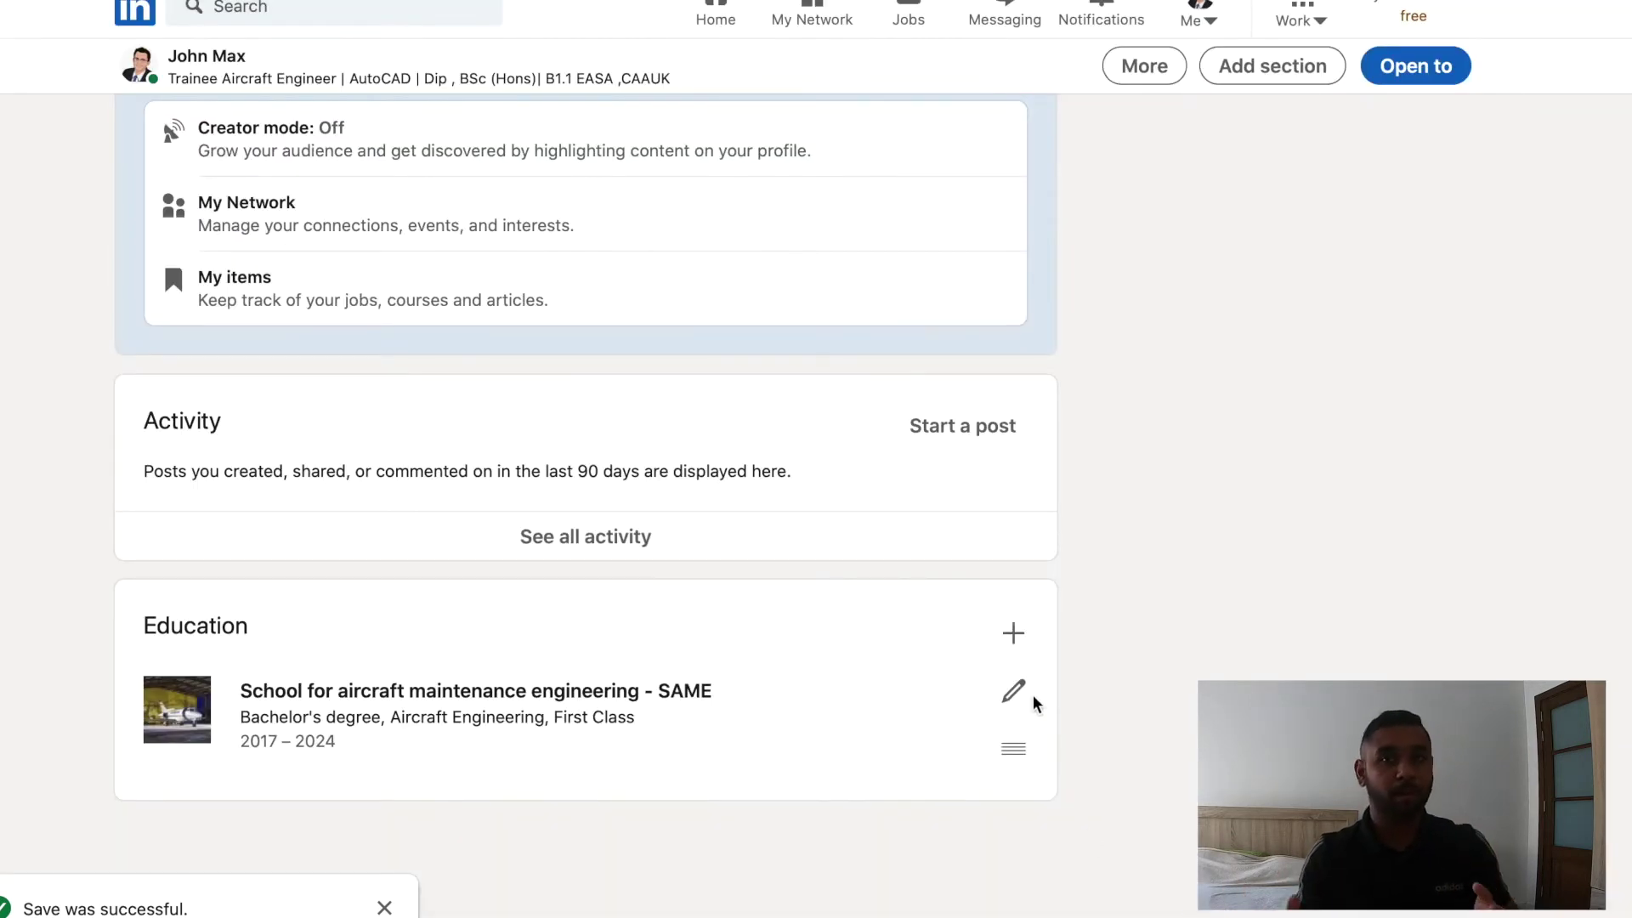
{"action": "left_click", "coordinate": [1014, 636]}
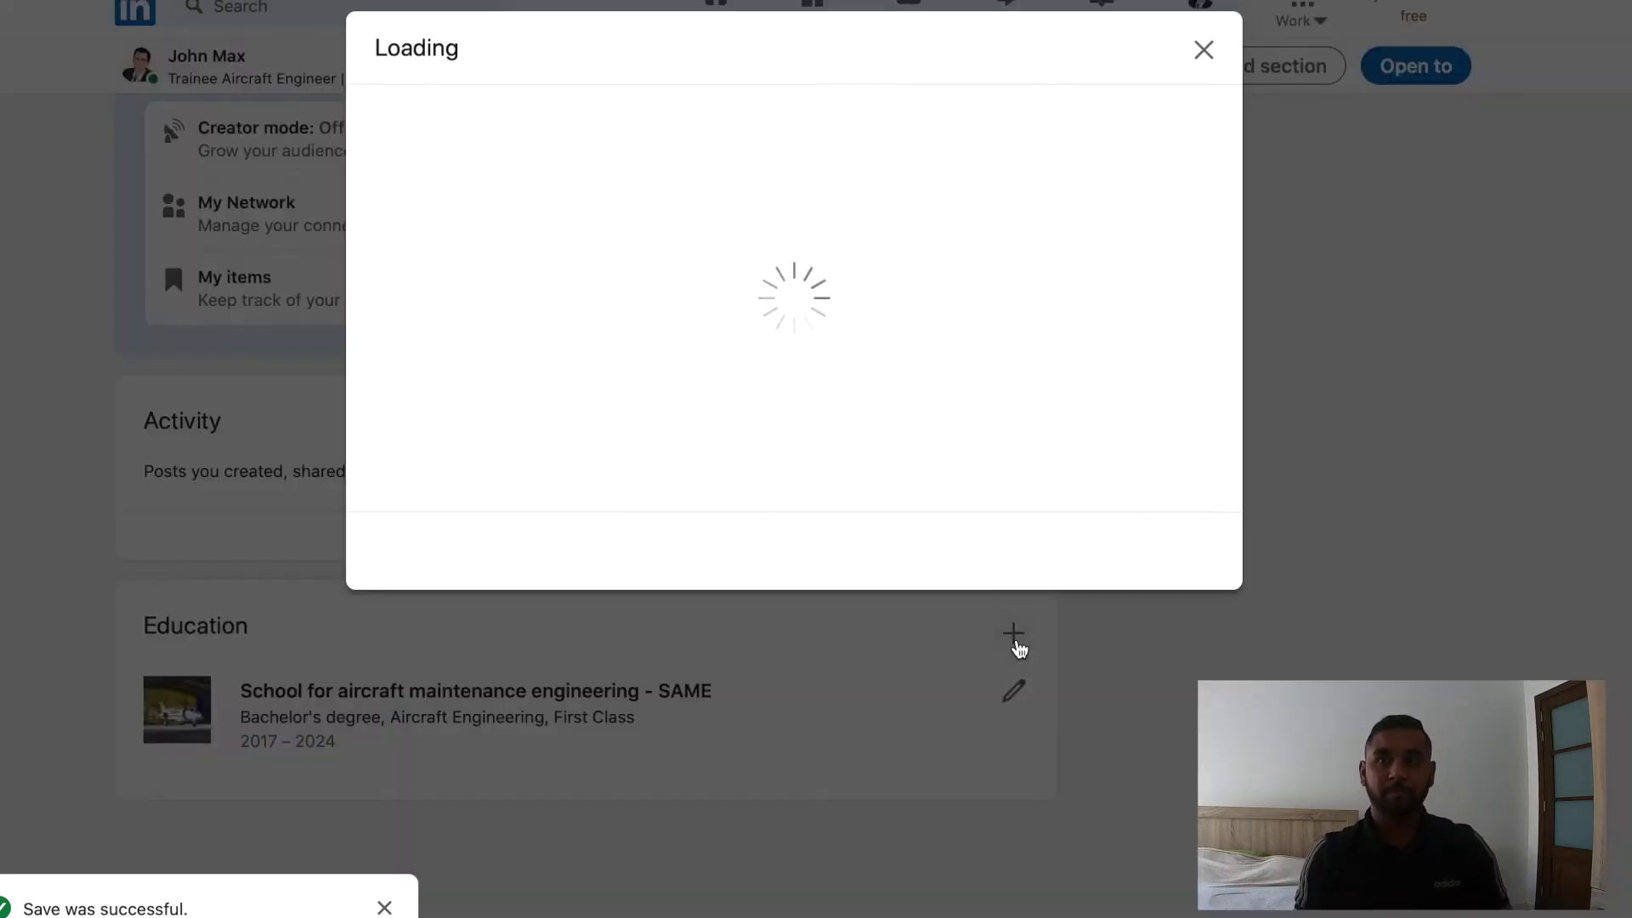
{"action": "left_click", "coordinate": [1203, 53]}
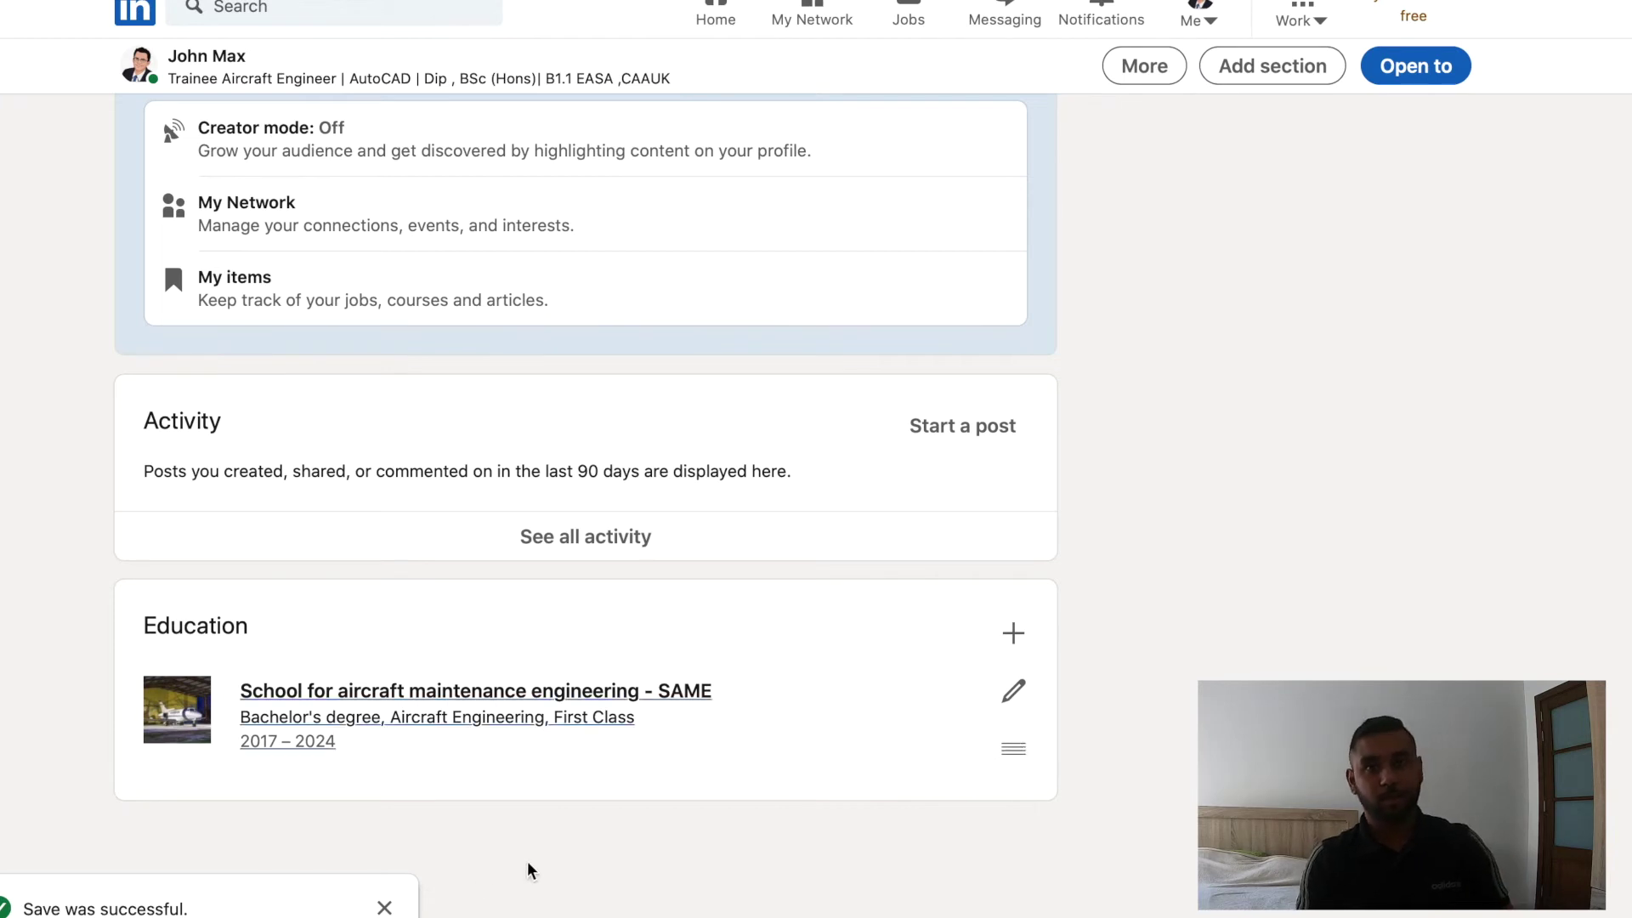
{"action": "left_click", "coordinate": [384, 907]}
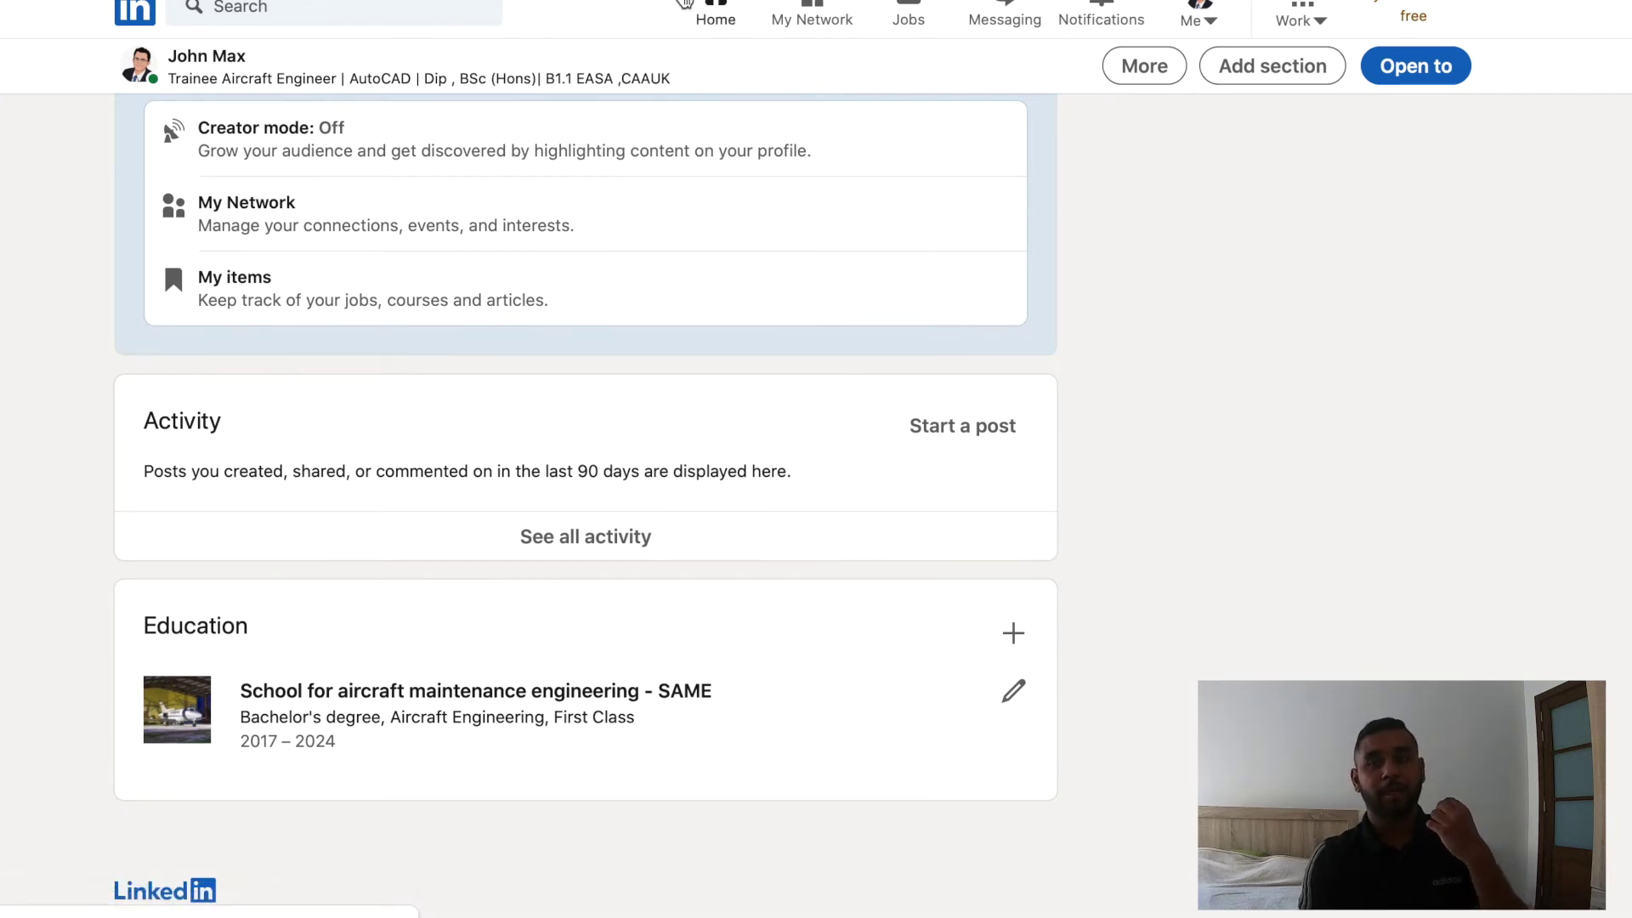
Visit the home feed and return to the own profile page to review the updated intro.
{"action": "left_click", "coordinate": [726, 7]}
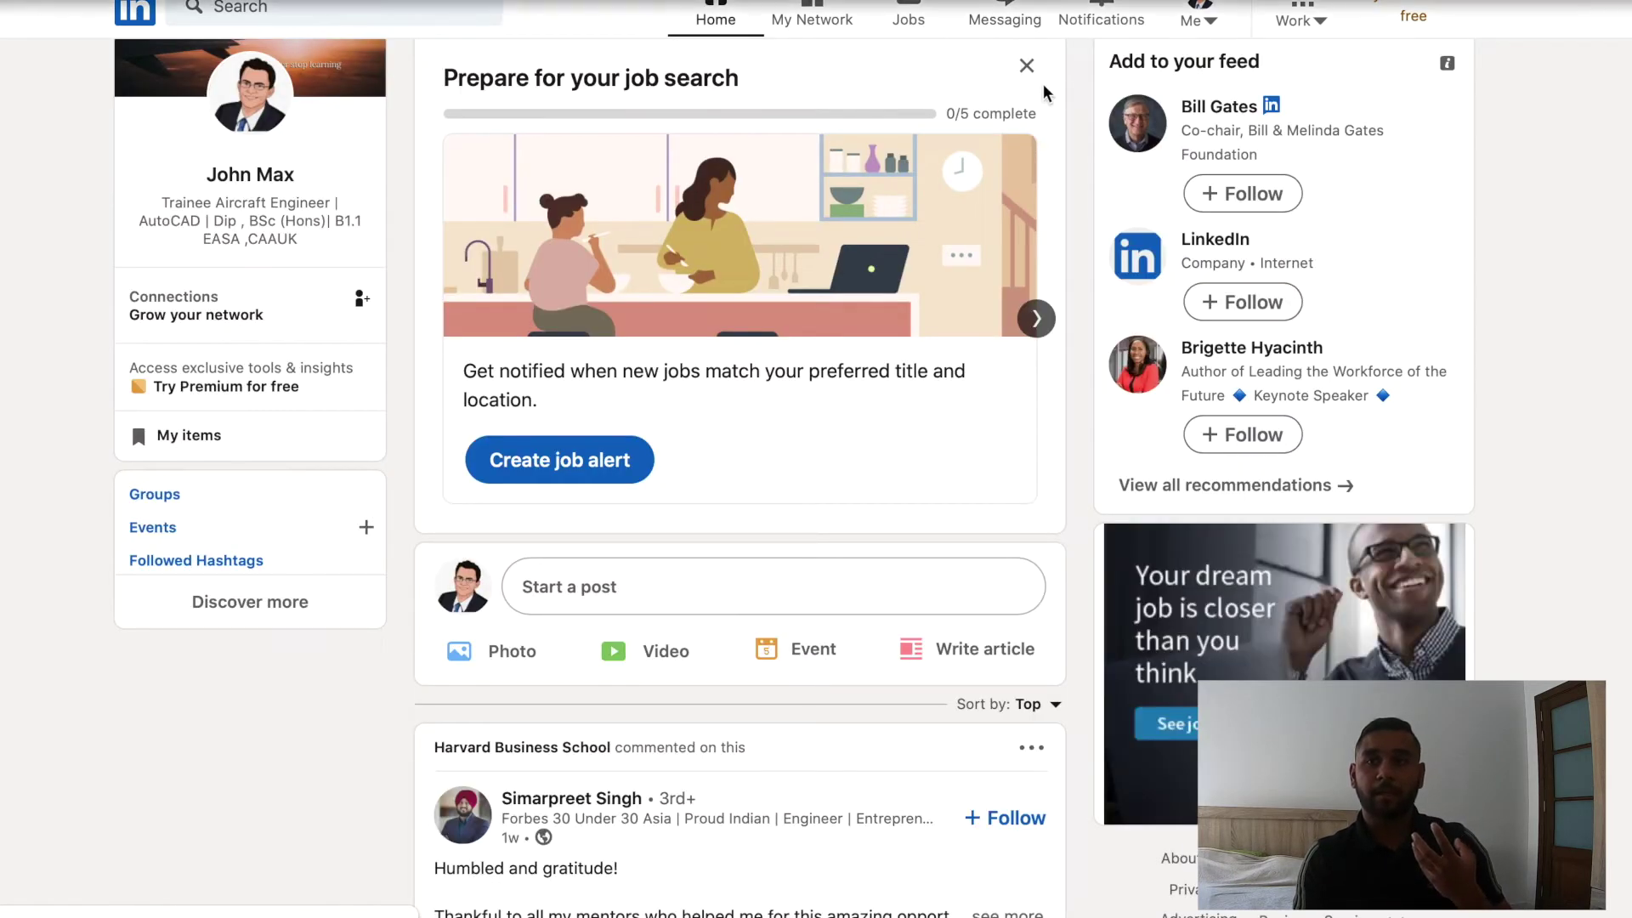
{"action": "left_click", "coordinate": [1191, 28]}
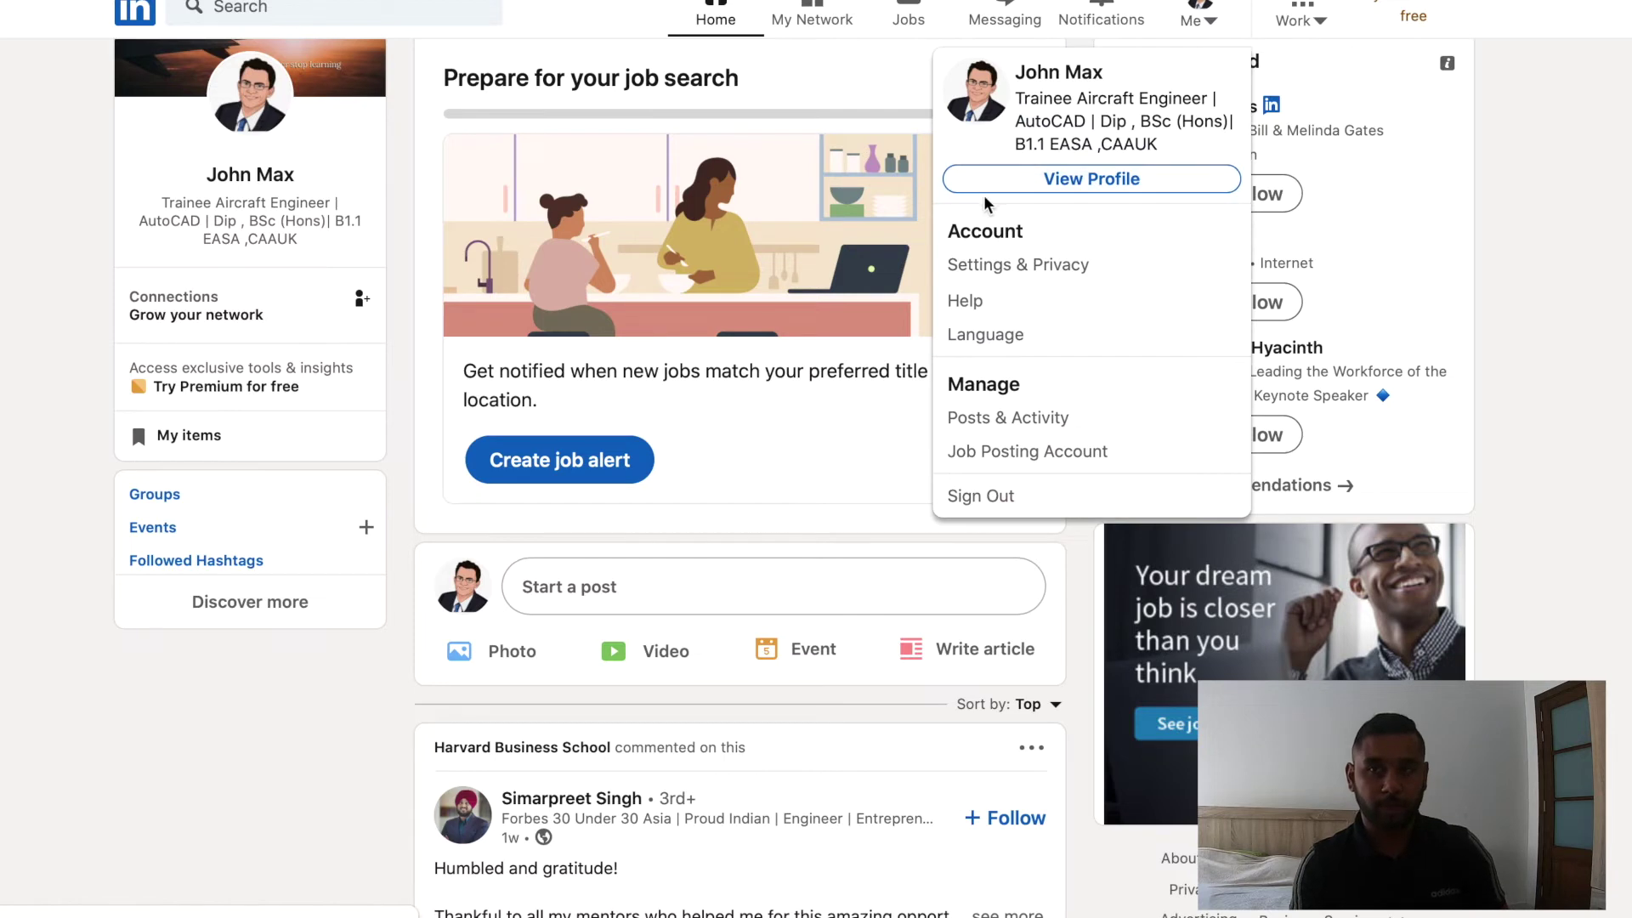
{"action": "left_click", "coordinate": [1081, 180]}
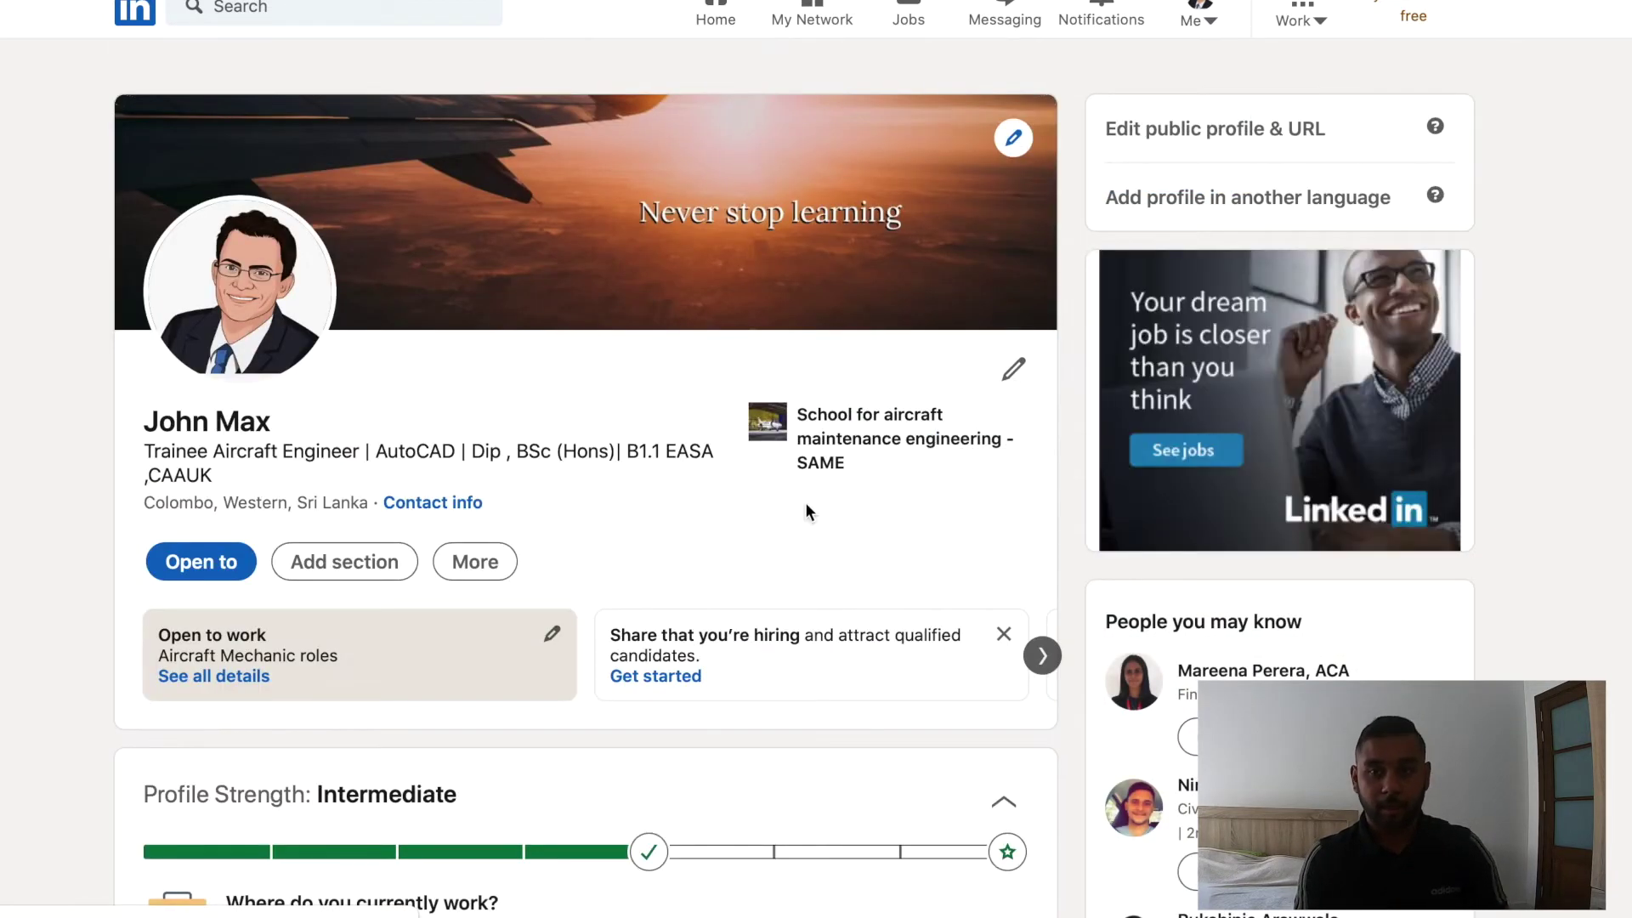
{"action": "scroll", "coordinate": [806, 506], "scroll_direction": "down", "scroll_amount": 5}
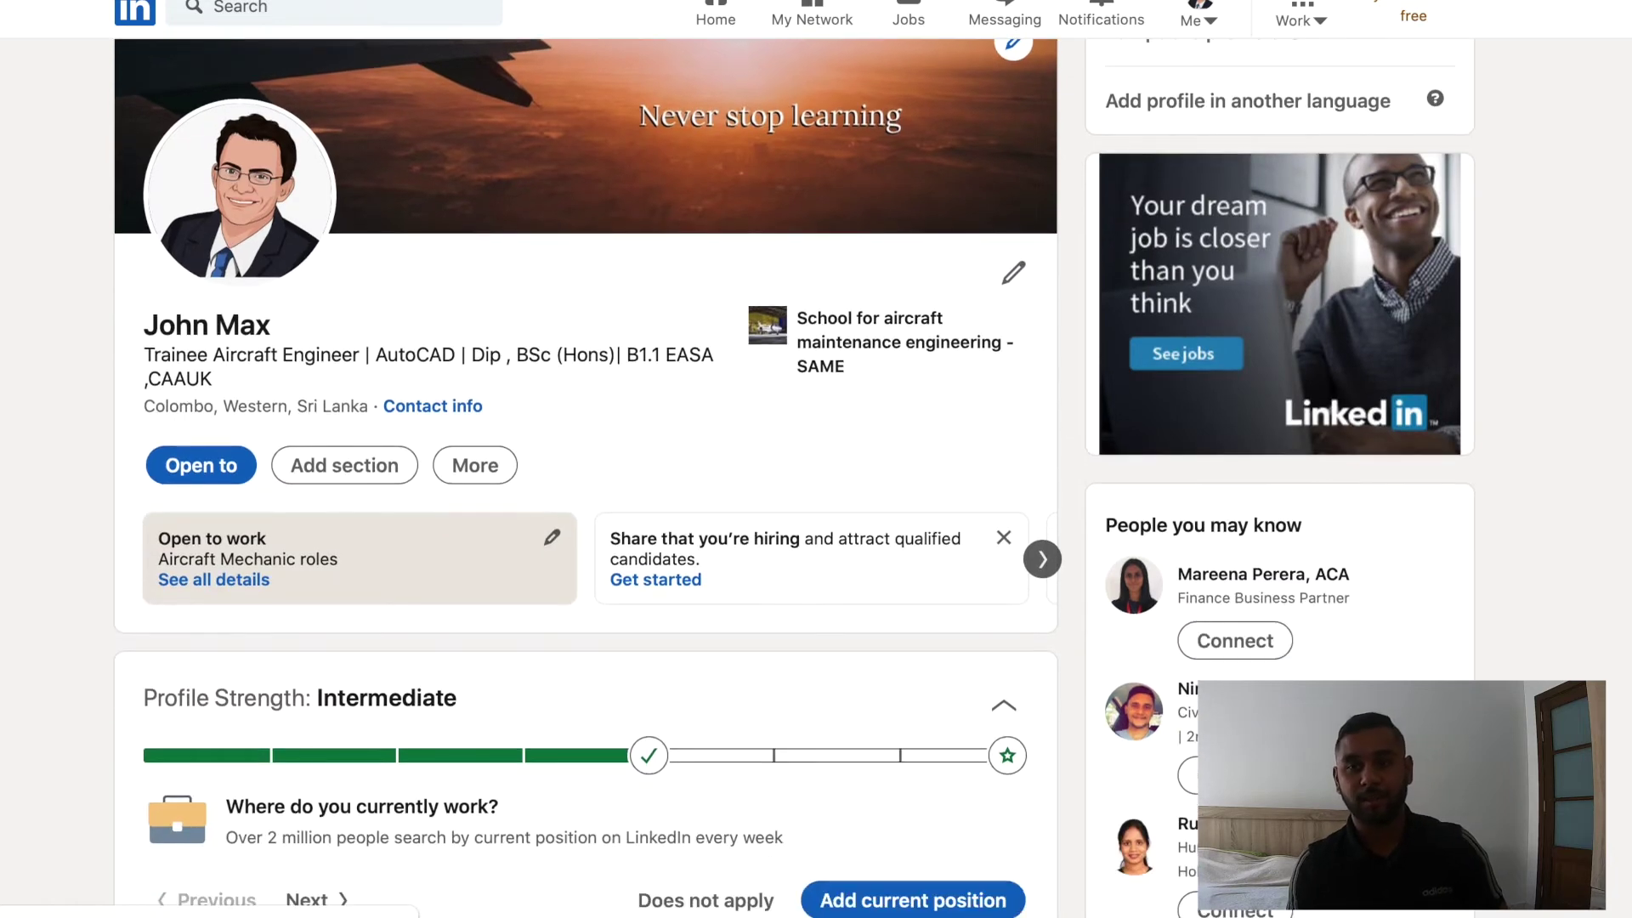
Start a new education entry for Harvard Business School with the degree Executive MBA.
{"action": "scroll", "coordinate": [806, 505], "scroll_direction": "down", "scroll_amount": 5}
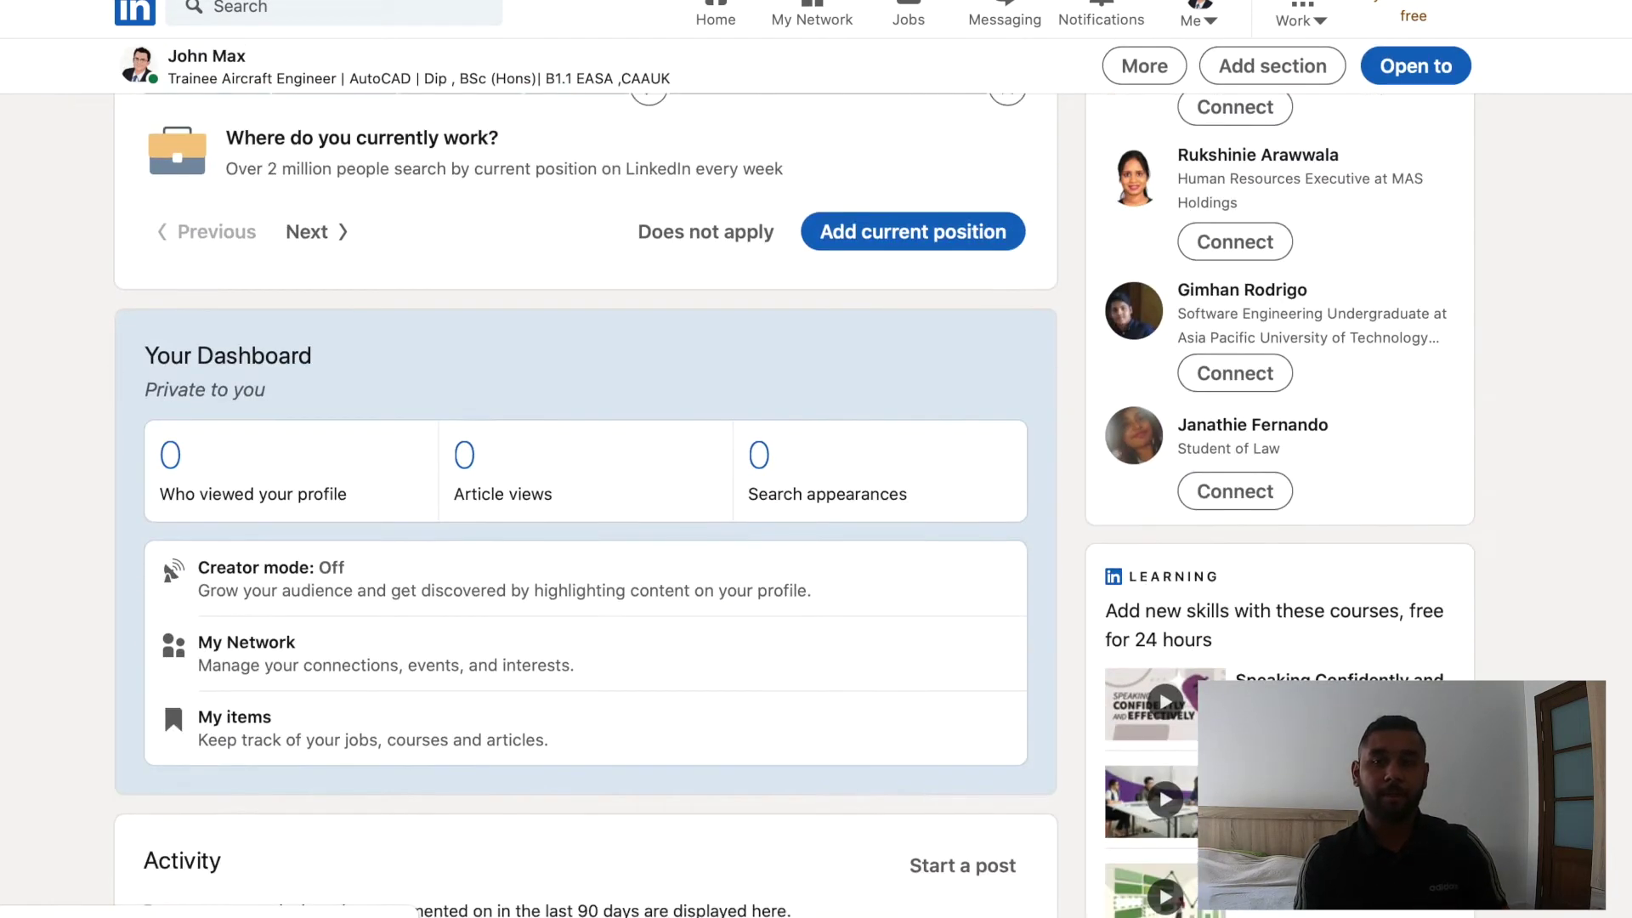
{"action": "scroll", "coordinate": [510, 514], "scroll_direction": "down", "scroll_amount": 3}
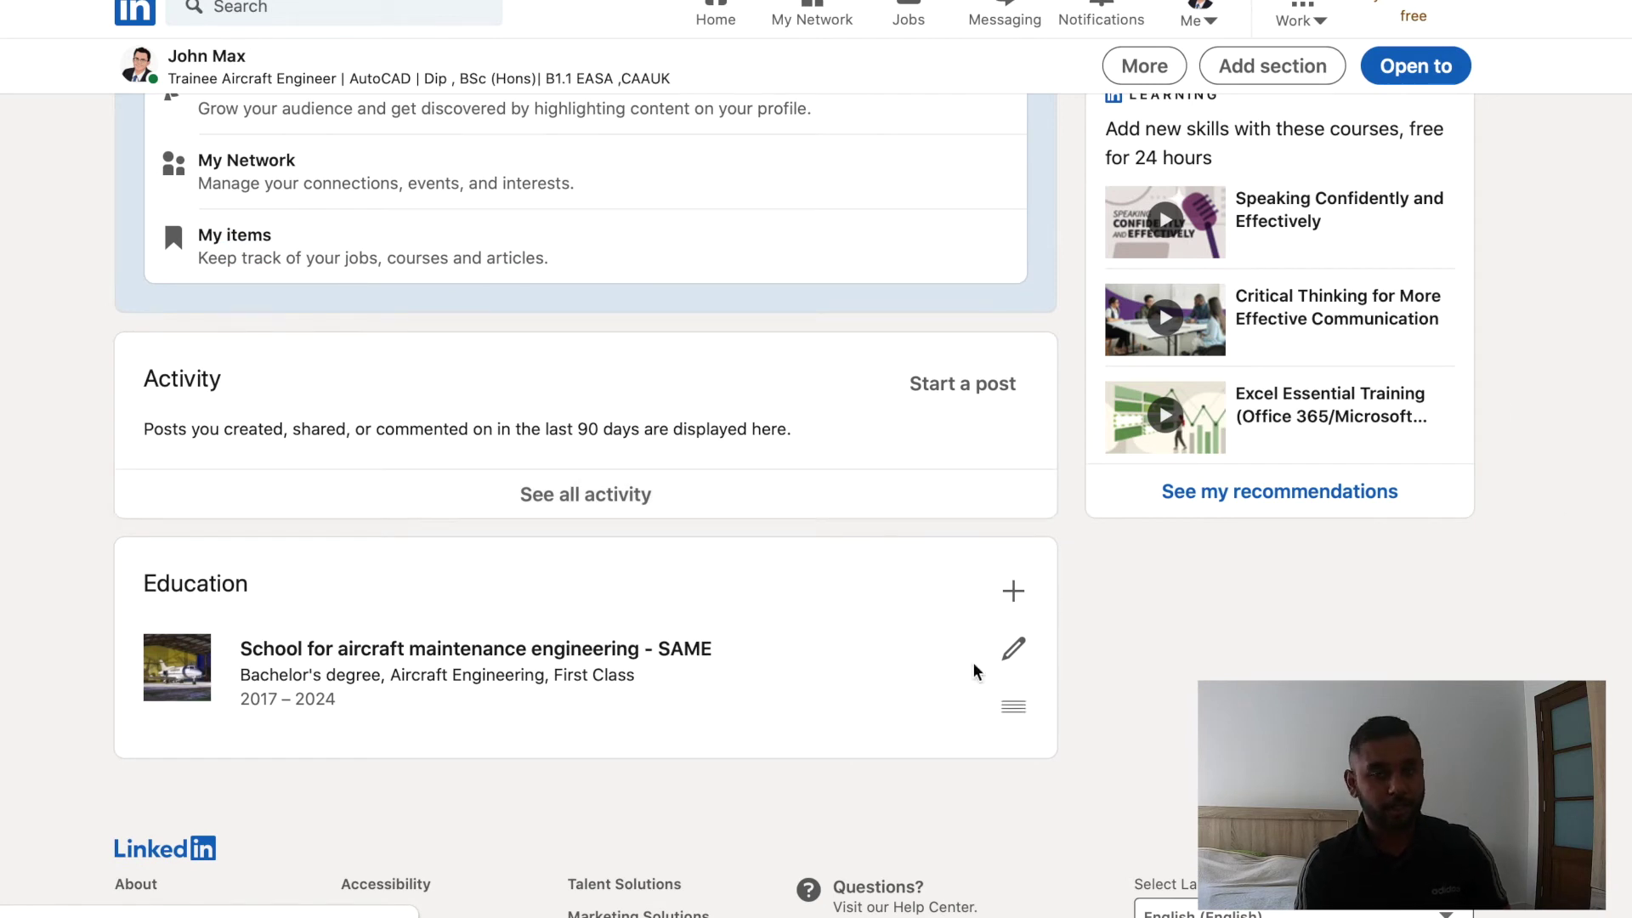
{"action": "left_click", "coordinate": [1014, 592]}
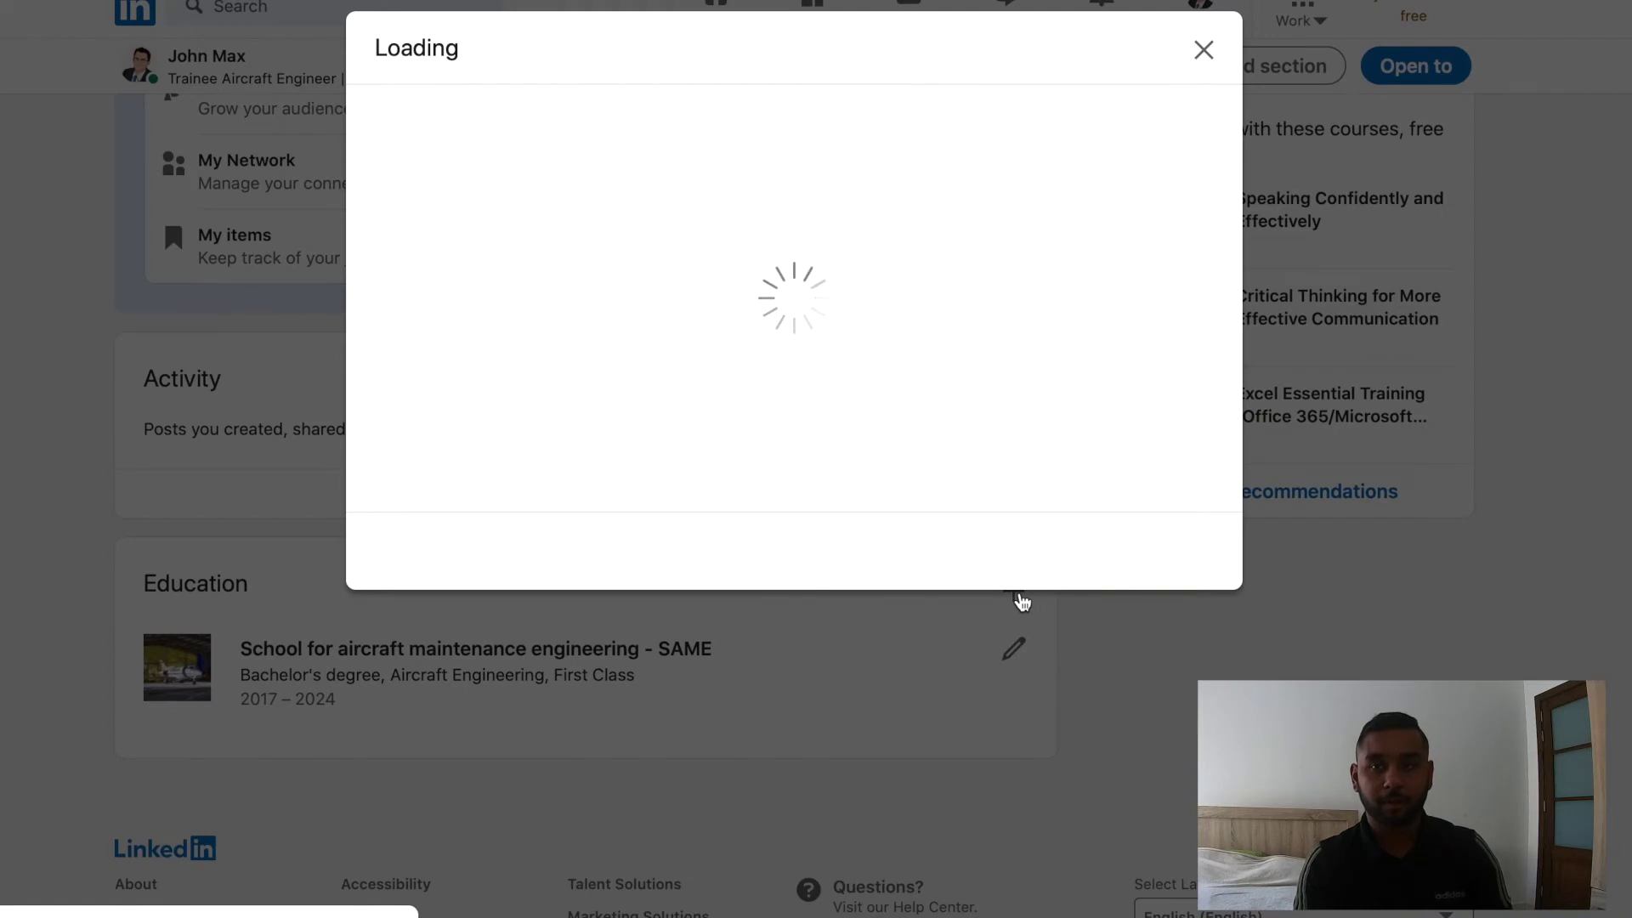
{"action": "left_click", "coordinate": [707, 237]}
{"action": "type", "text": "Har"}
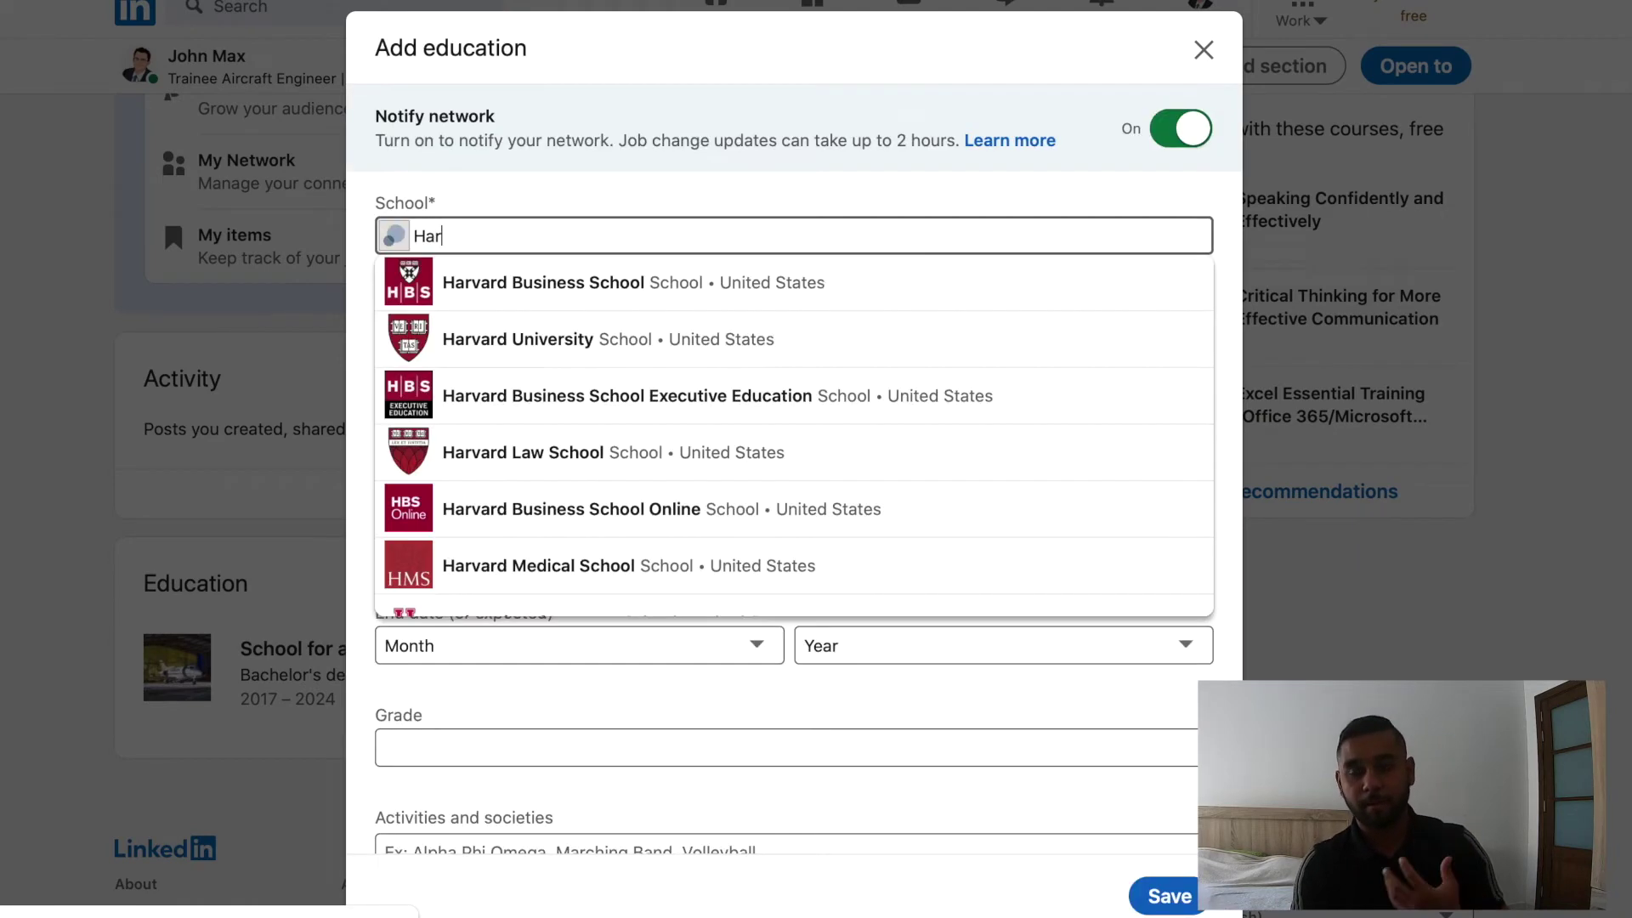
{"action": "left_click", "coordinate": [731, 301]}
{"action": "left_click", "coordinate": [689, 336]}
{"action": "type", "text": "MBA"}
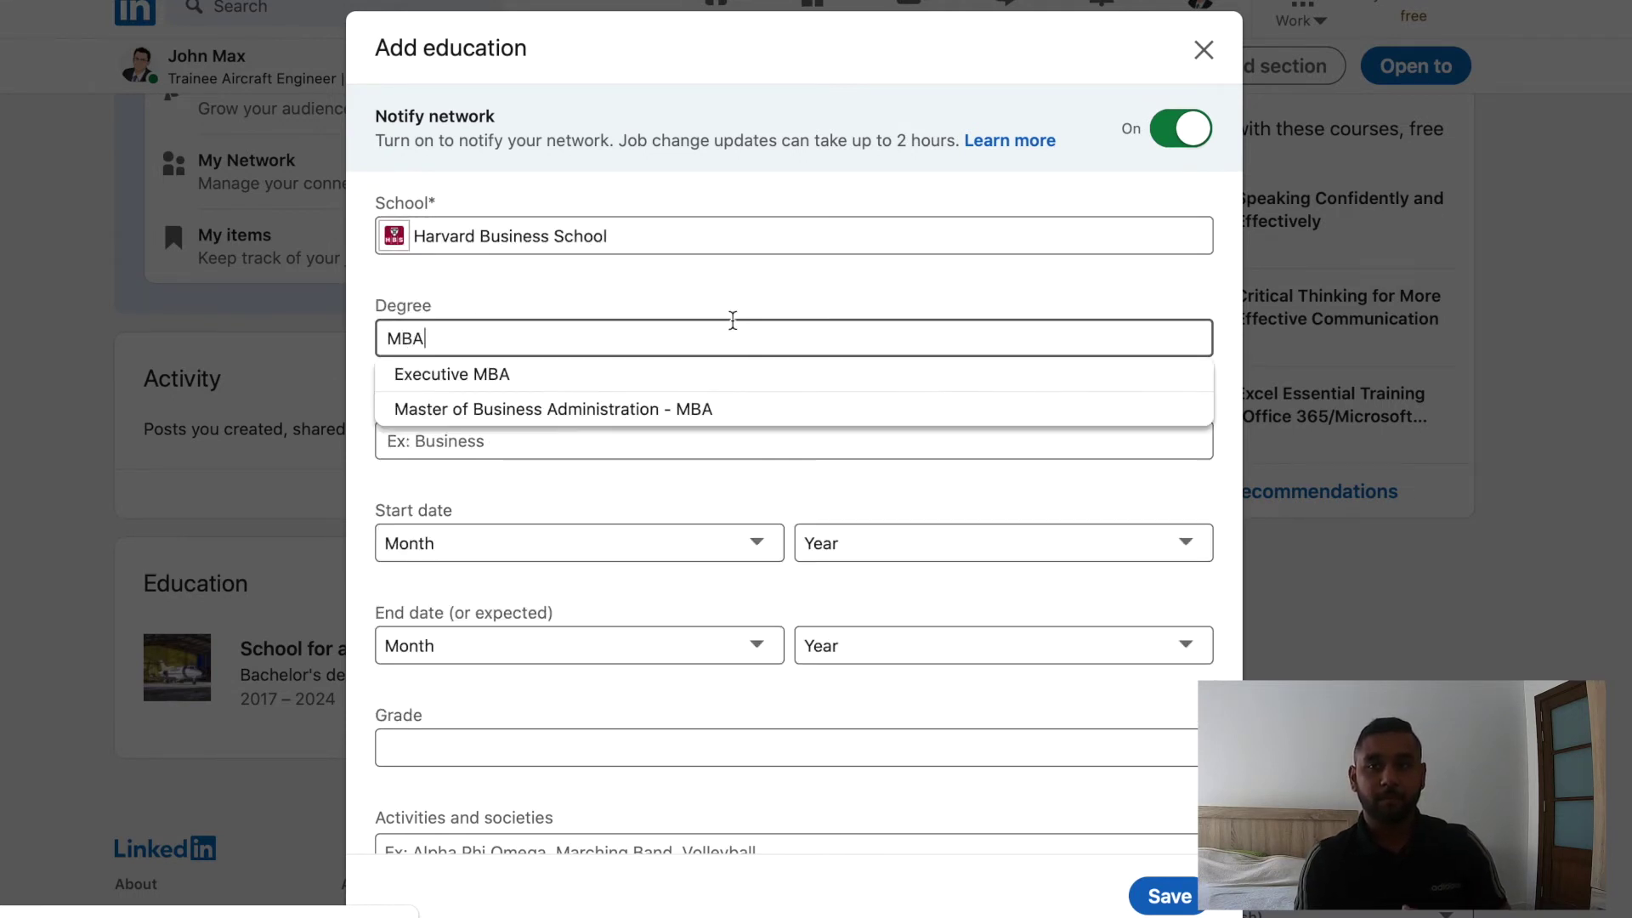
{"action": "left_click", "coordinate": [705, 391]}
Set the new education entry's field of study to "Business Administration and Management, General".
{"action": "left_click", "coordinate": [656, 443]}
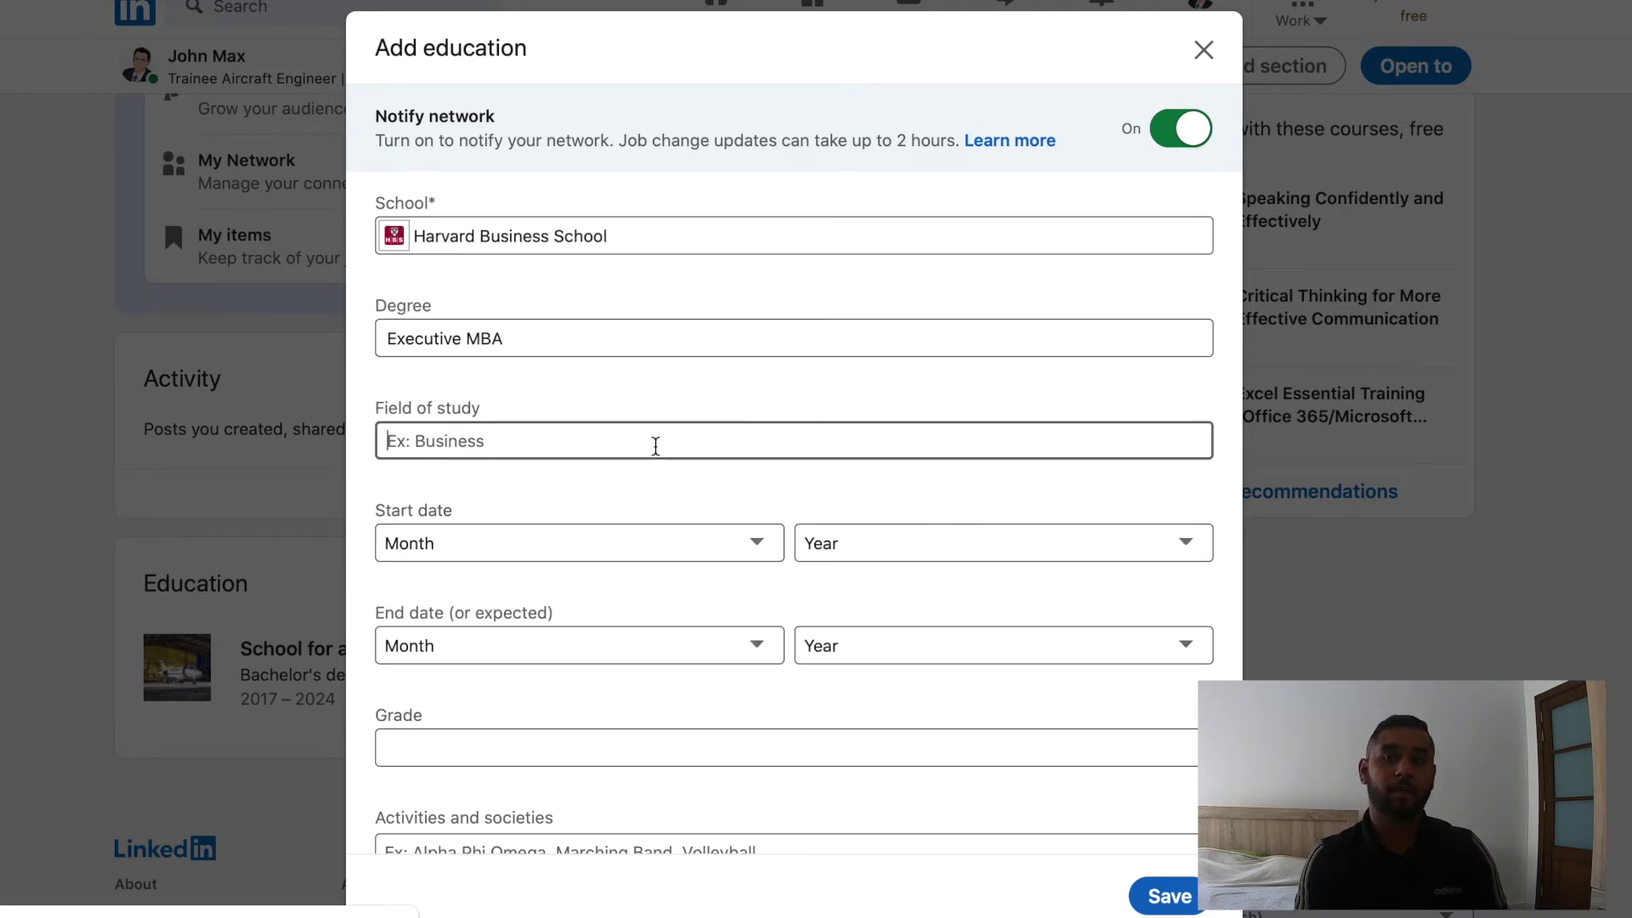
{"action": "type", "text": "Managemen"}
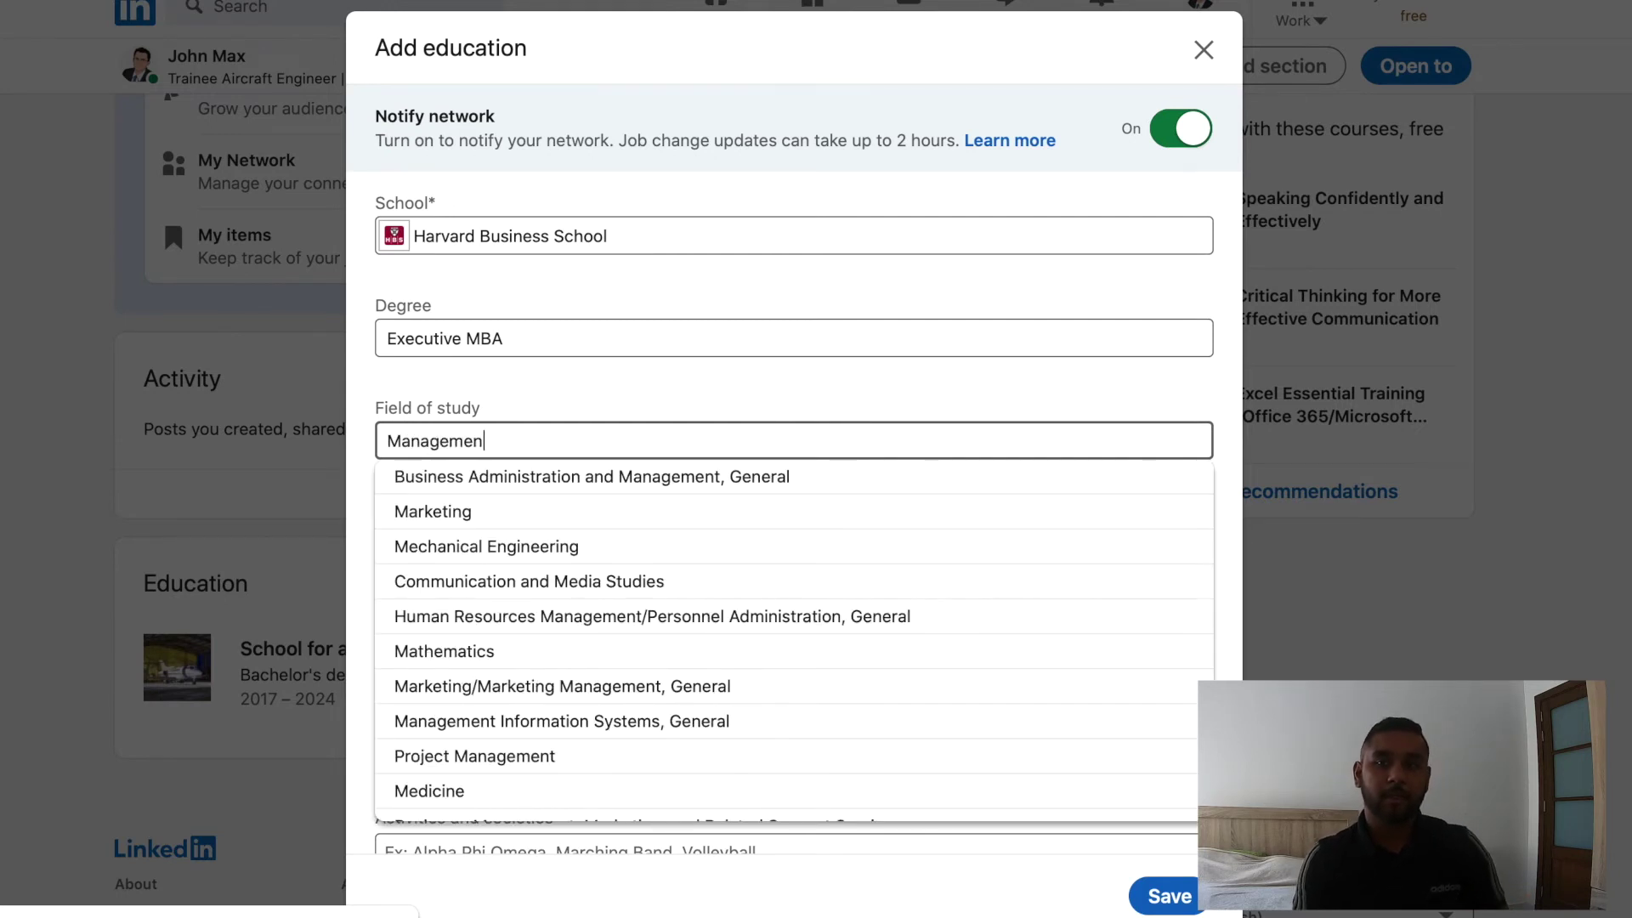
{"action": "type", "text": "t"}
{"action": "left_click", "coordinate": [666, 477]}
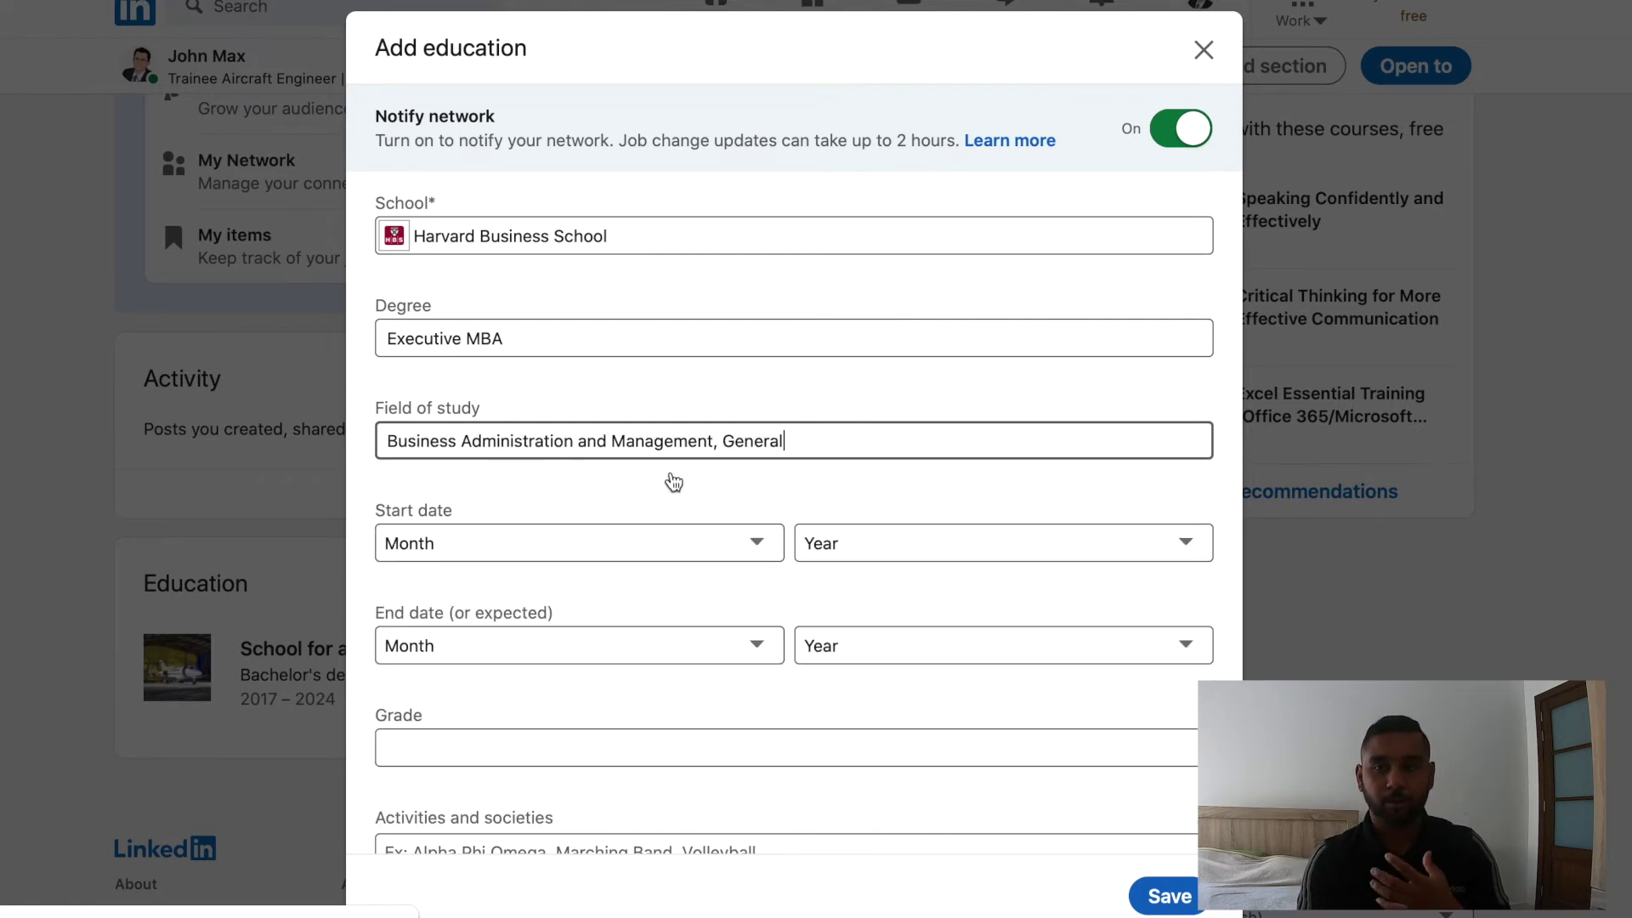
Set the Harvard entry's start date to April 2019 and its end date to April 2021.
{"action": "left_click", "coordinate": [680, 541]}
{"action": "left_click", "coordinate": [641, 636]}
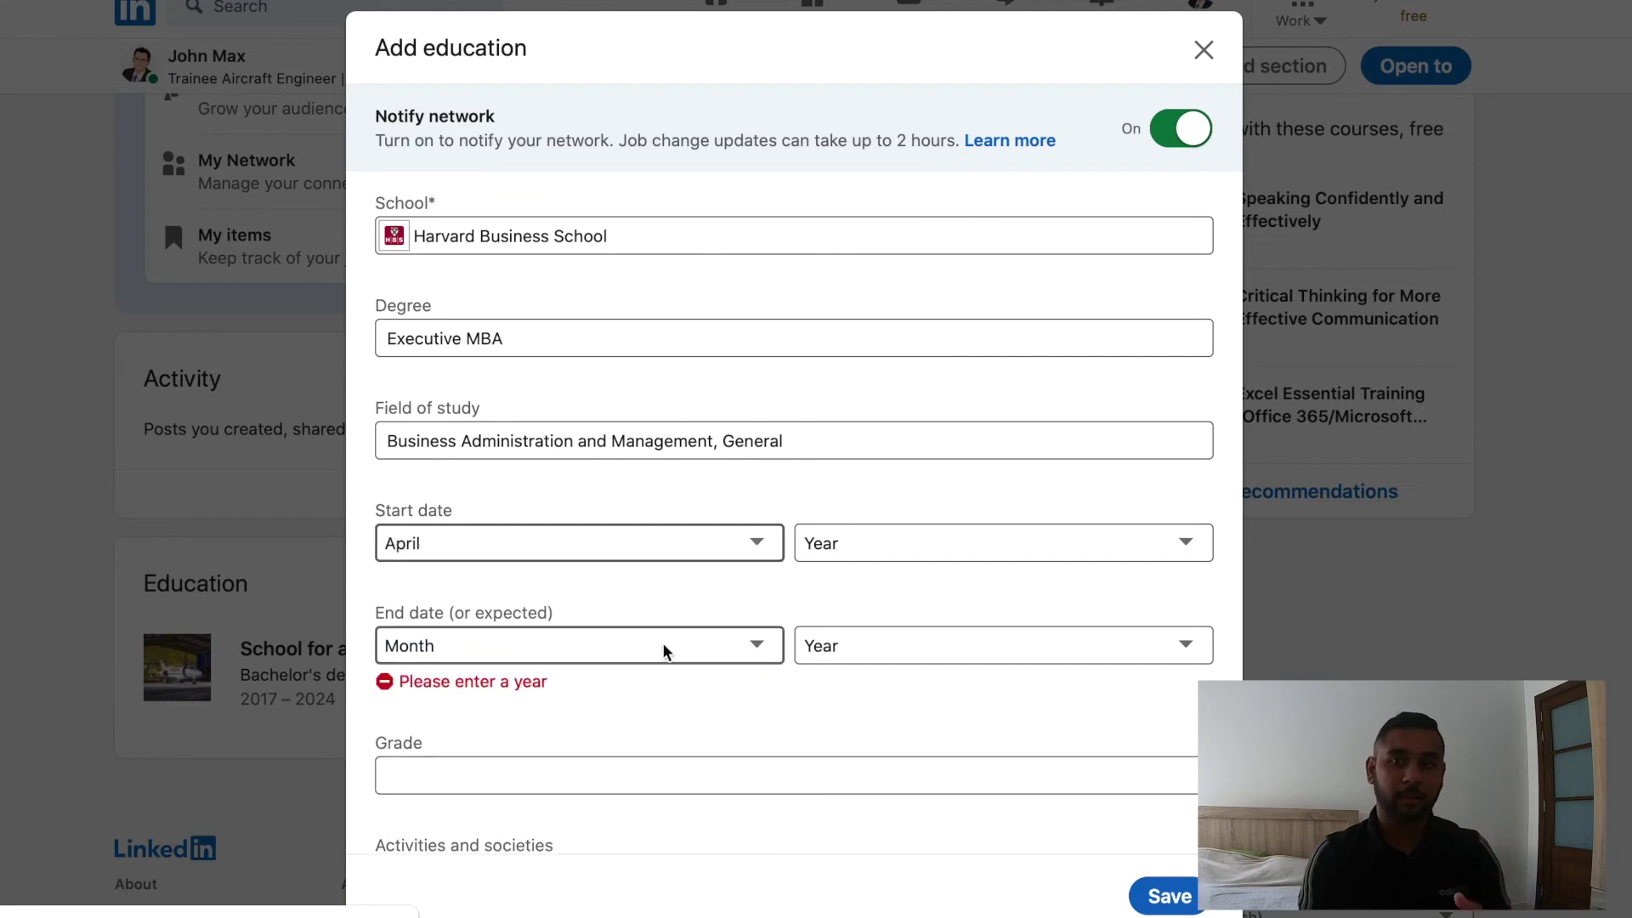
{"action": "left_click", "coordinate": [697, 644]}
{"action": "left_click", "coordinate": [653, 739]}
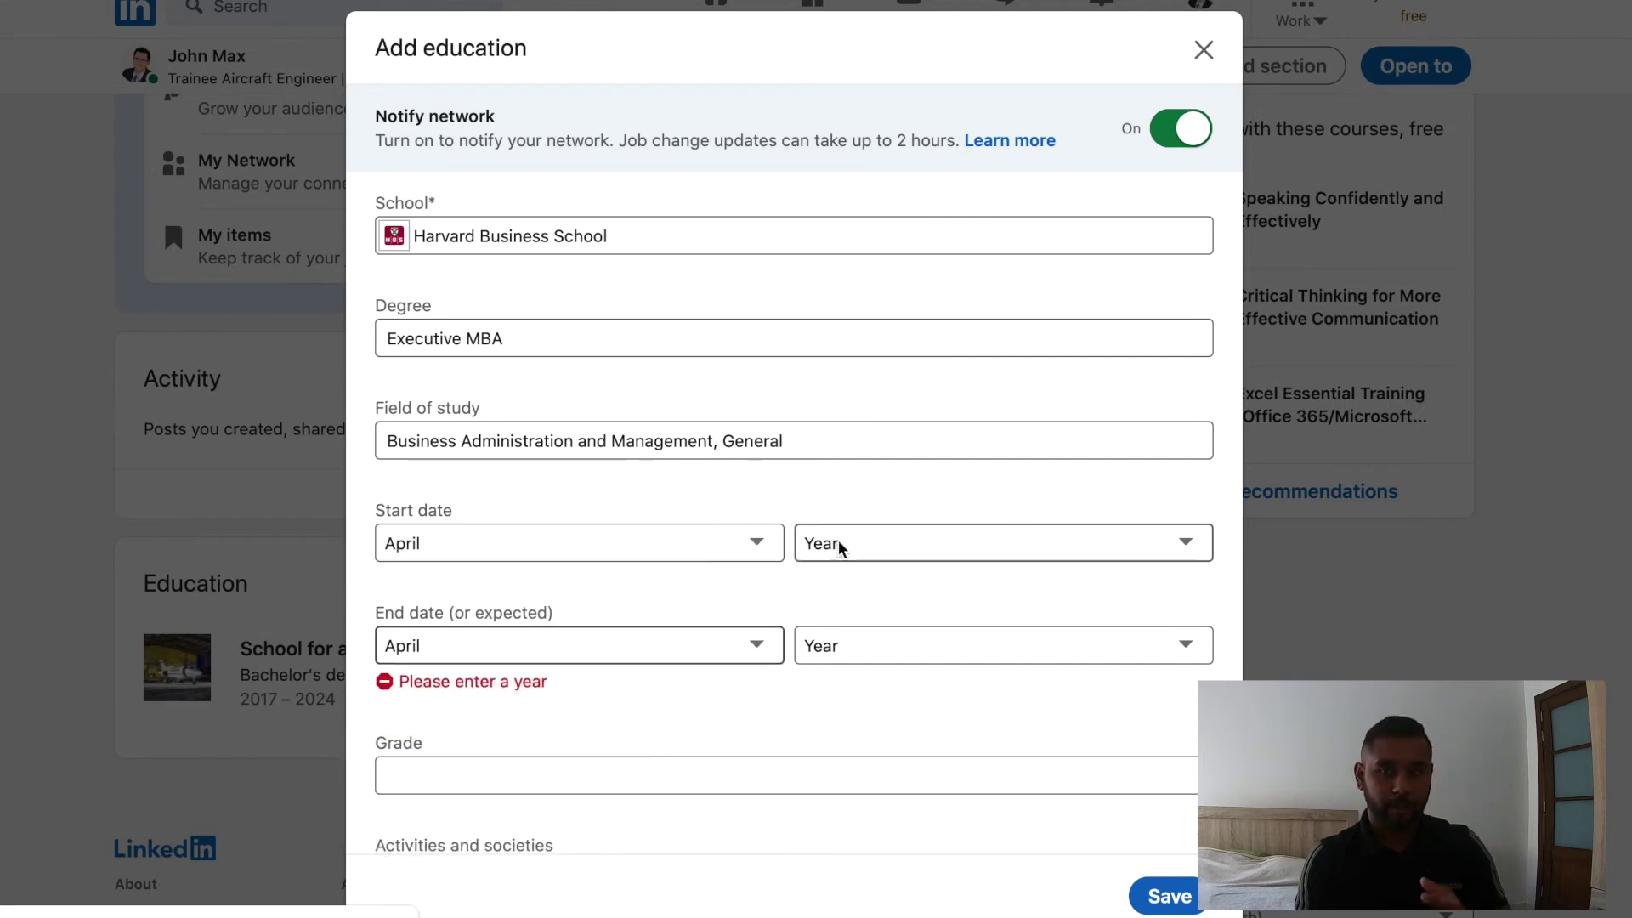
{"action": "left_click", "coordinate": [839, 541]}
{"action": "left_click", "coordinate": [856, 617]}
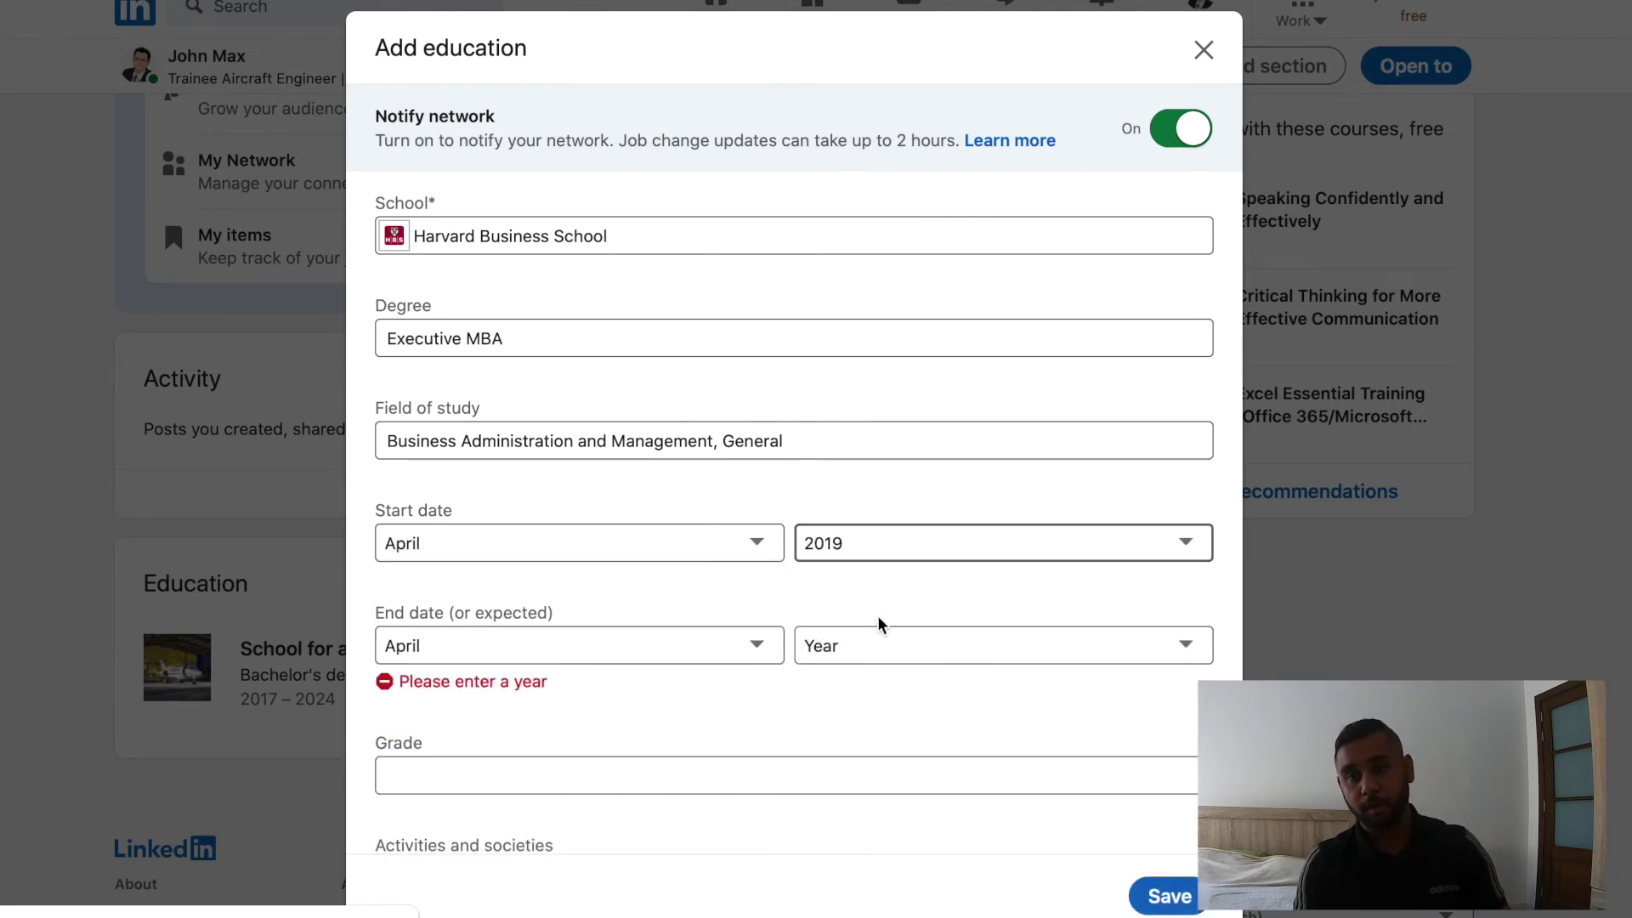
{"action": "left_click", "coordinate": [874, 643]}
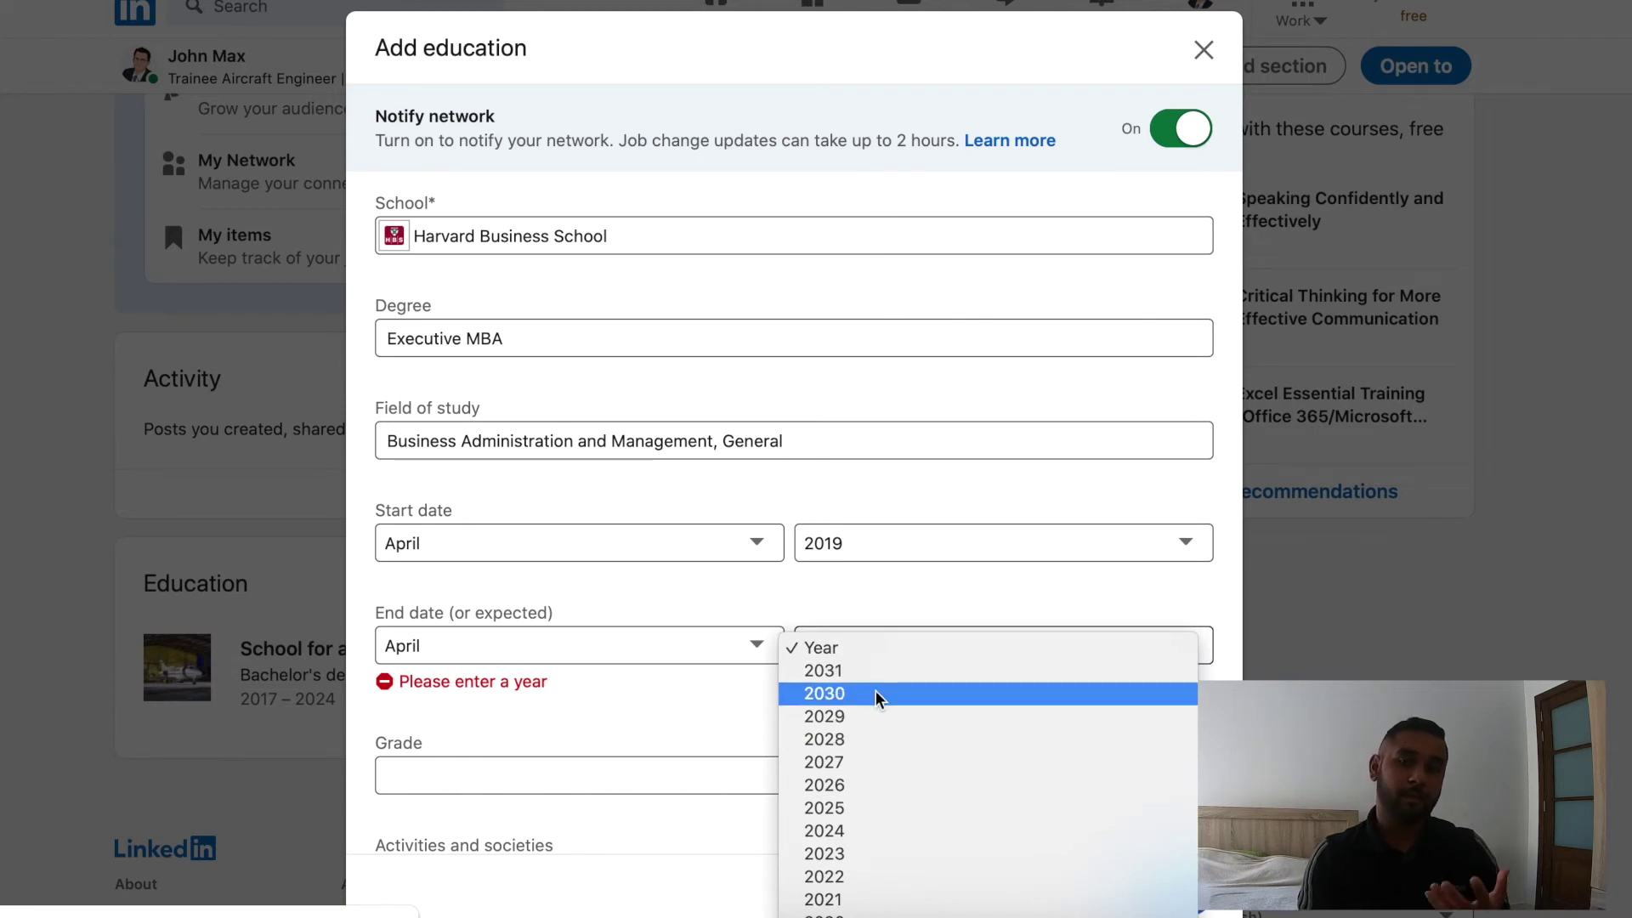
{"action": "left_click", "coordinate": [883, 902]}
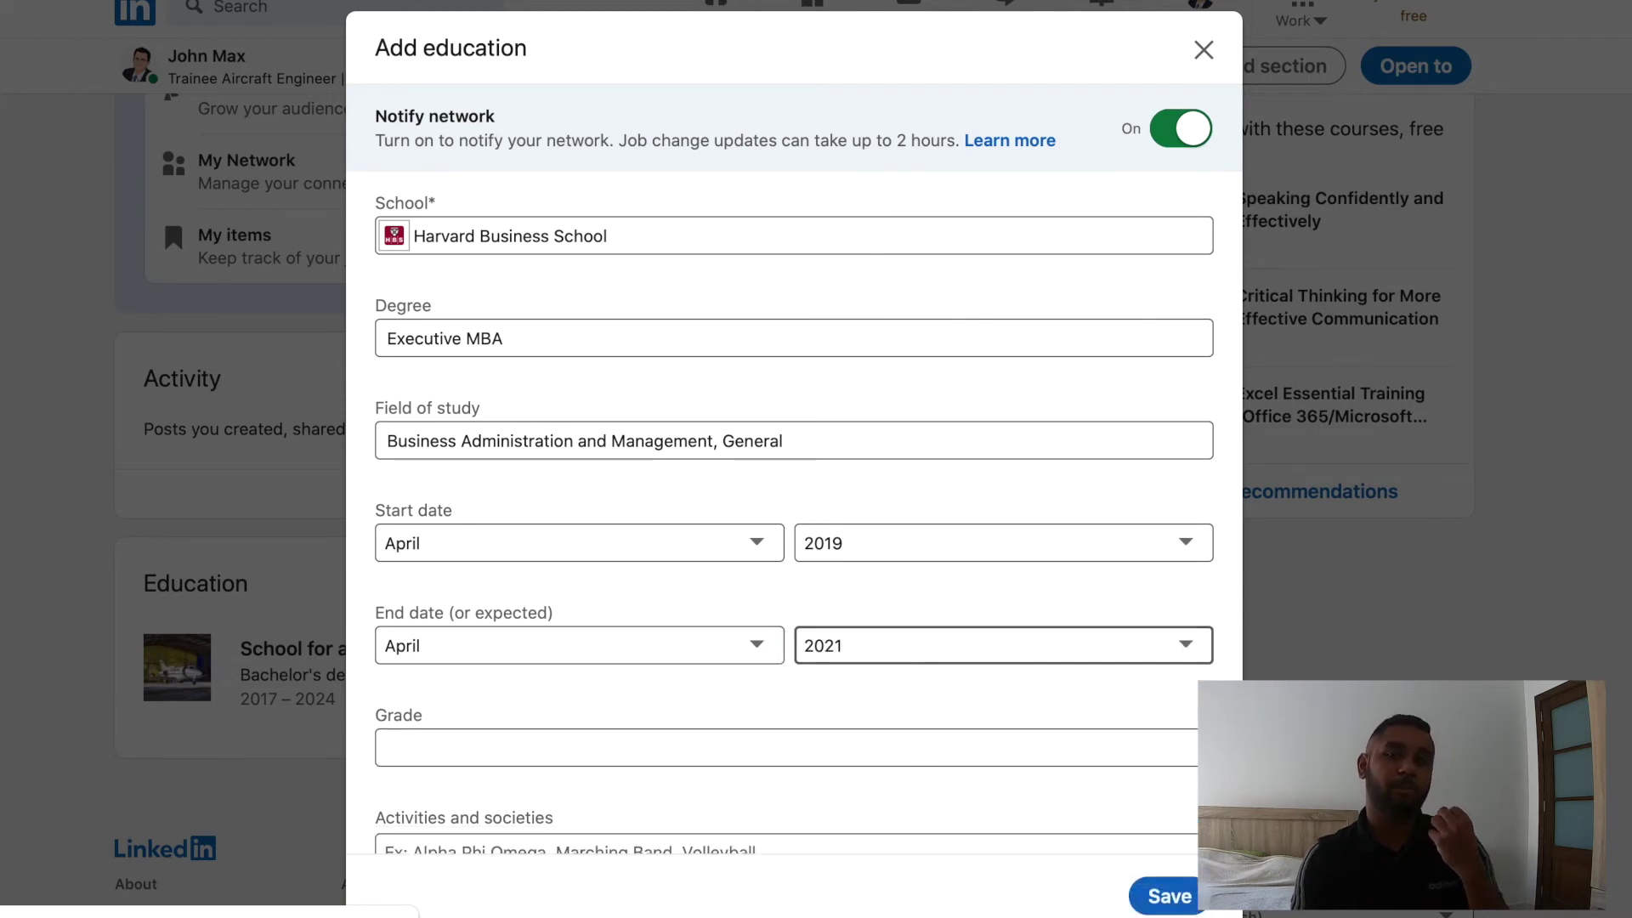
Enter "Distinction" as the grade and save the Harvard Business School education entry.
{"action": "left_click", "coordinate": [865, 745]}
{"action": "type", "text": "D"}
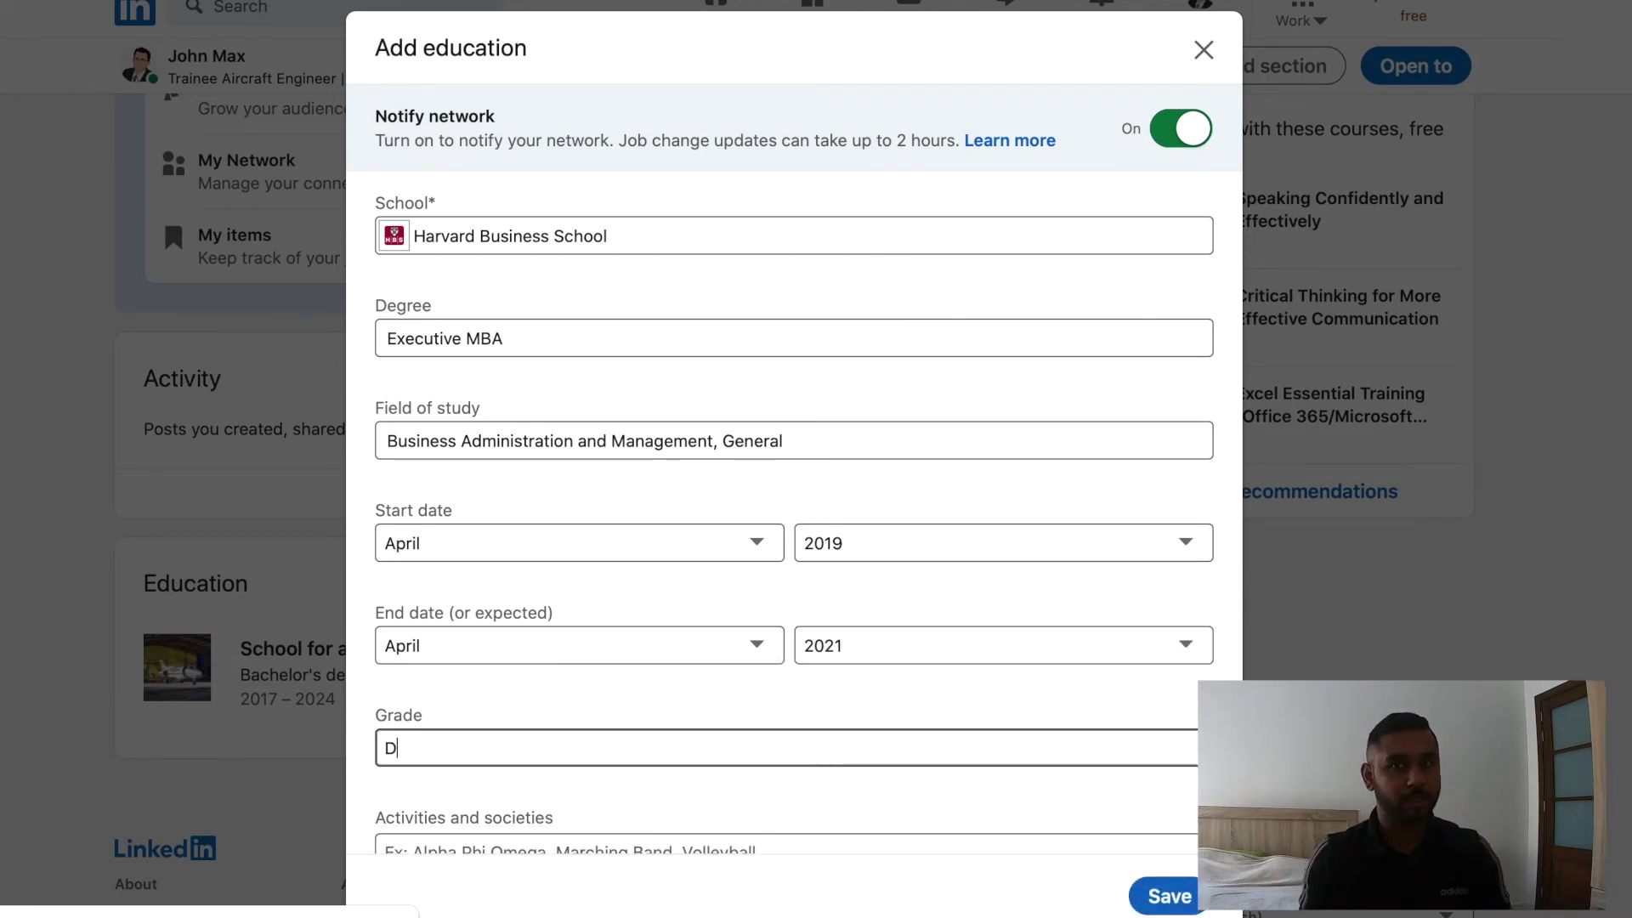
{"action": "type", "text": "istinc"}
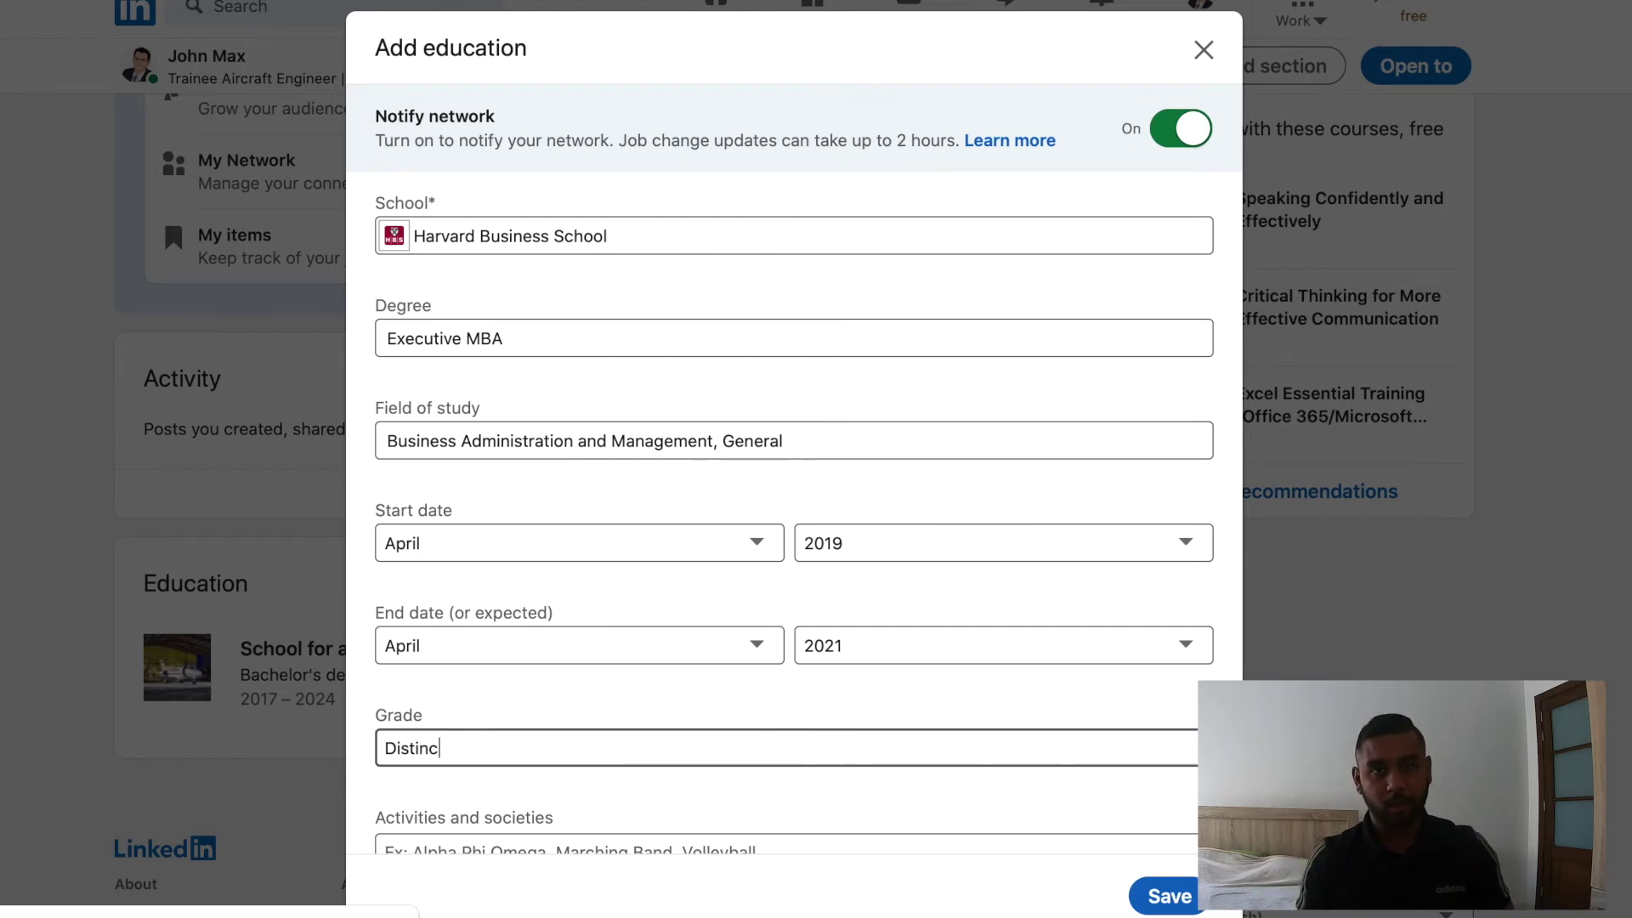
{"action": "type", "text": "tion"}
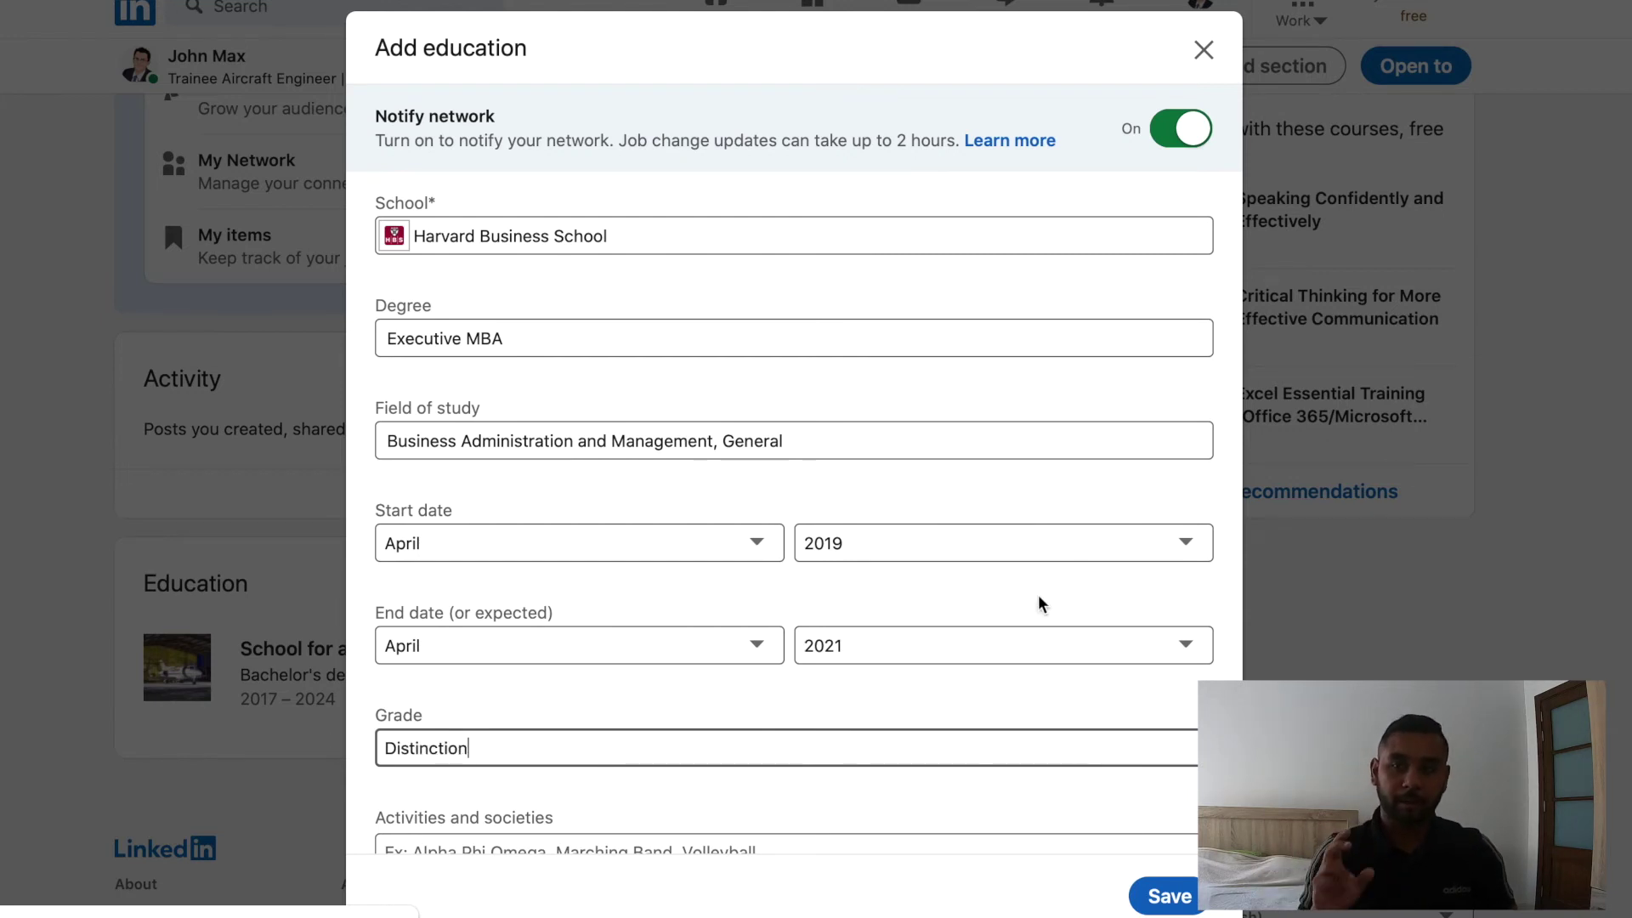
{"action": "left_click", "coordinate": [1020, 669]}
{"action": "left_click", "coordinate": [995, 670]}
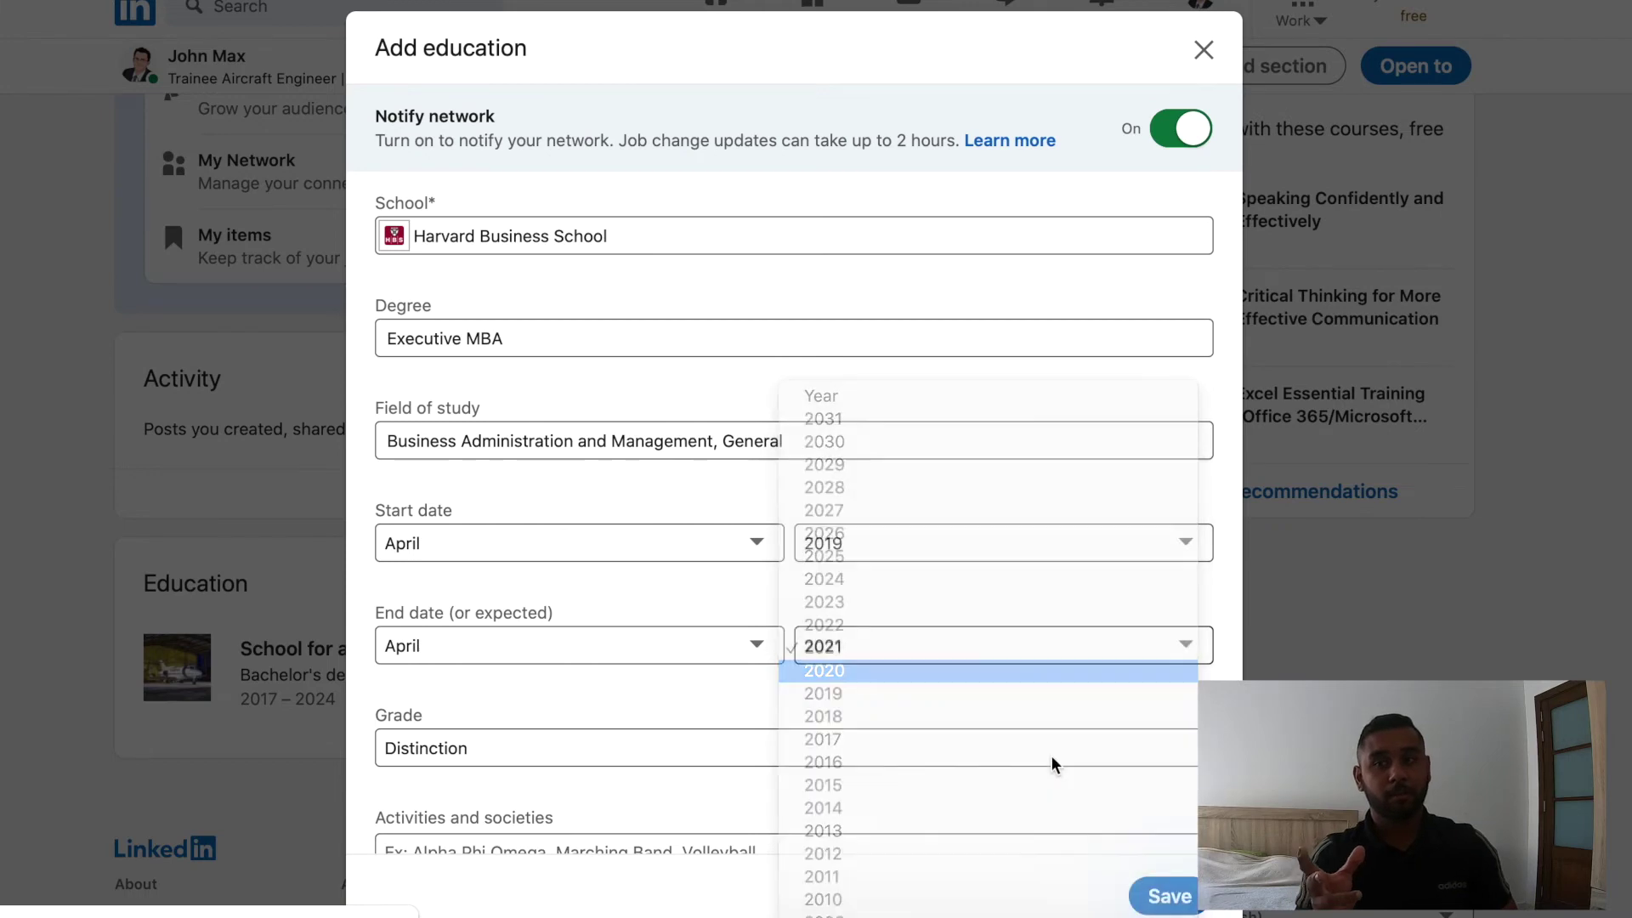
{"action": "left_click", "coordinate": [1166, 896]}
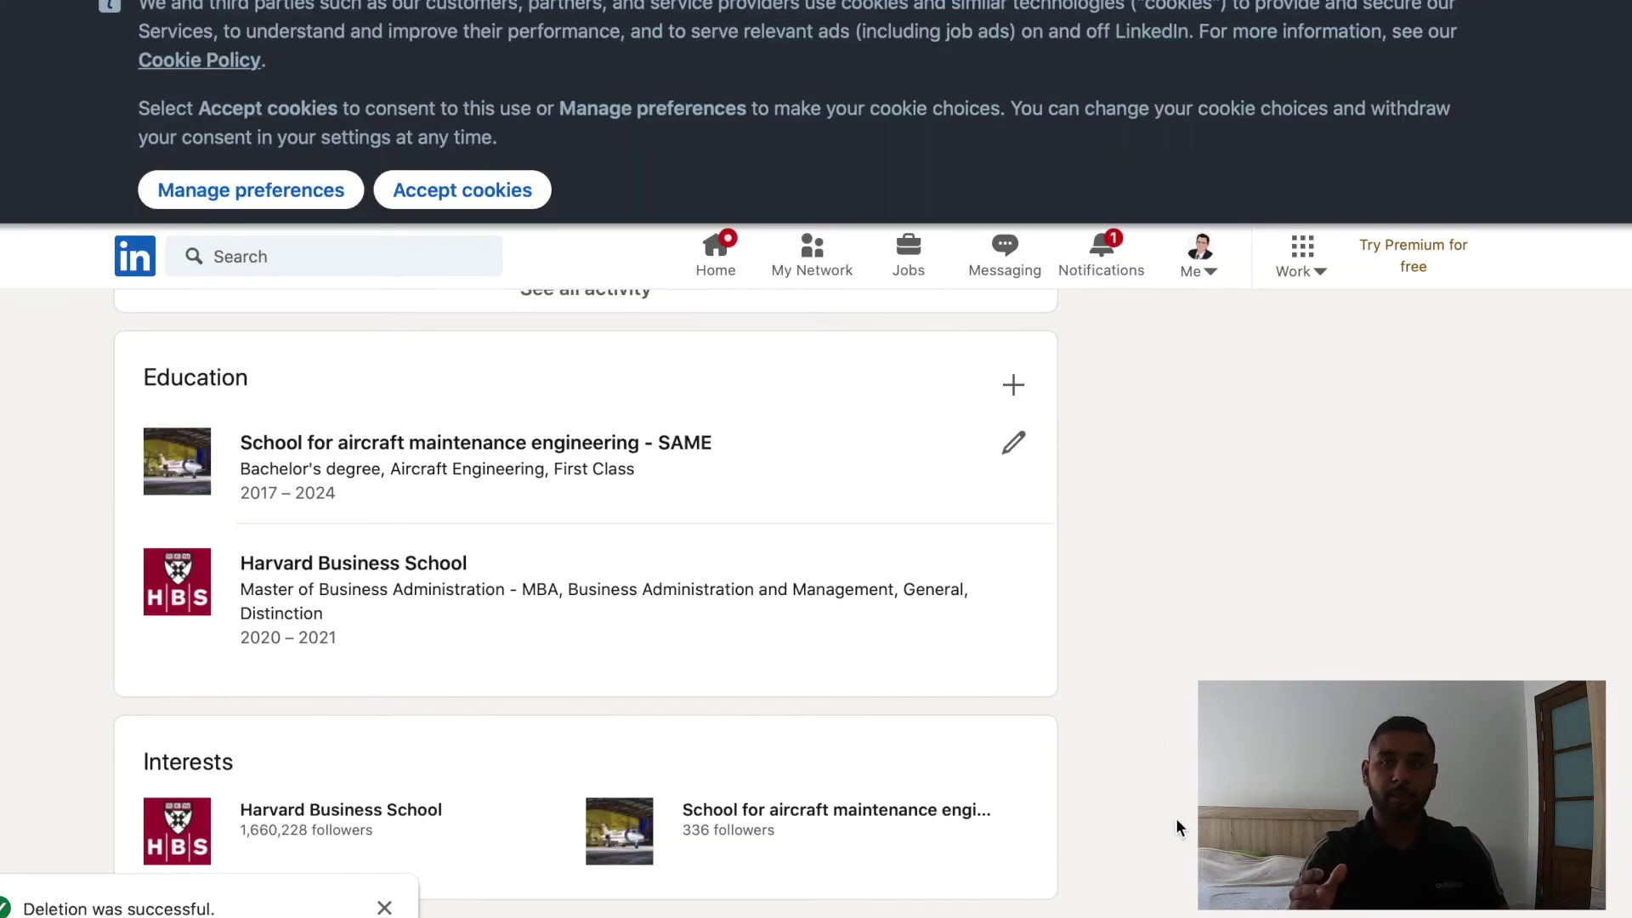
{"action": "left_click", "coordinate": [384, 907]}
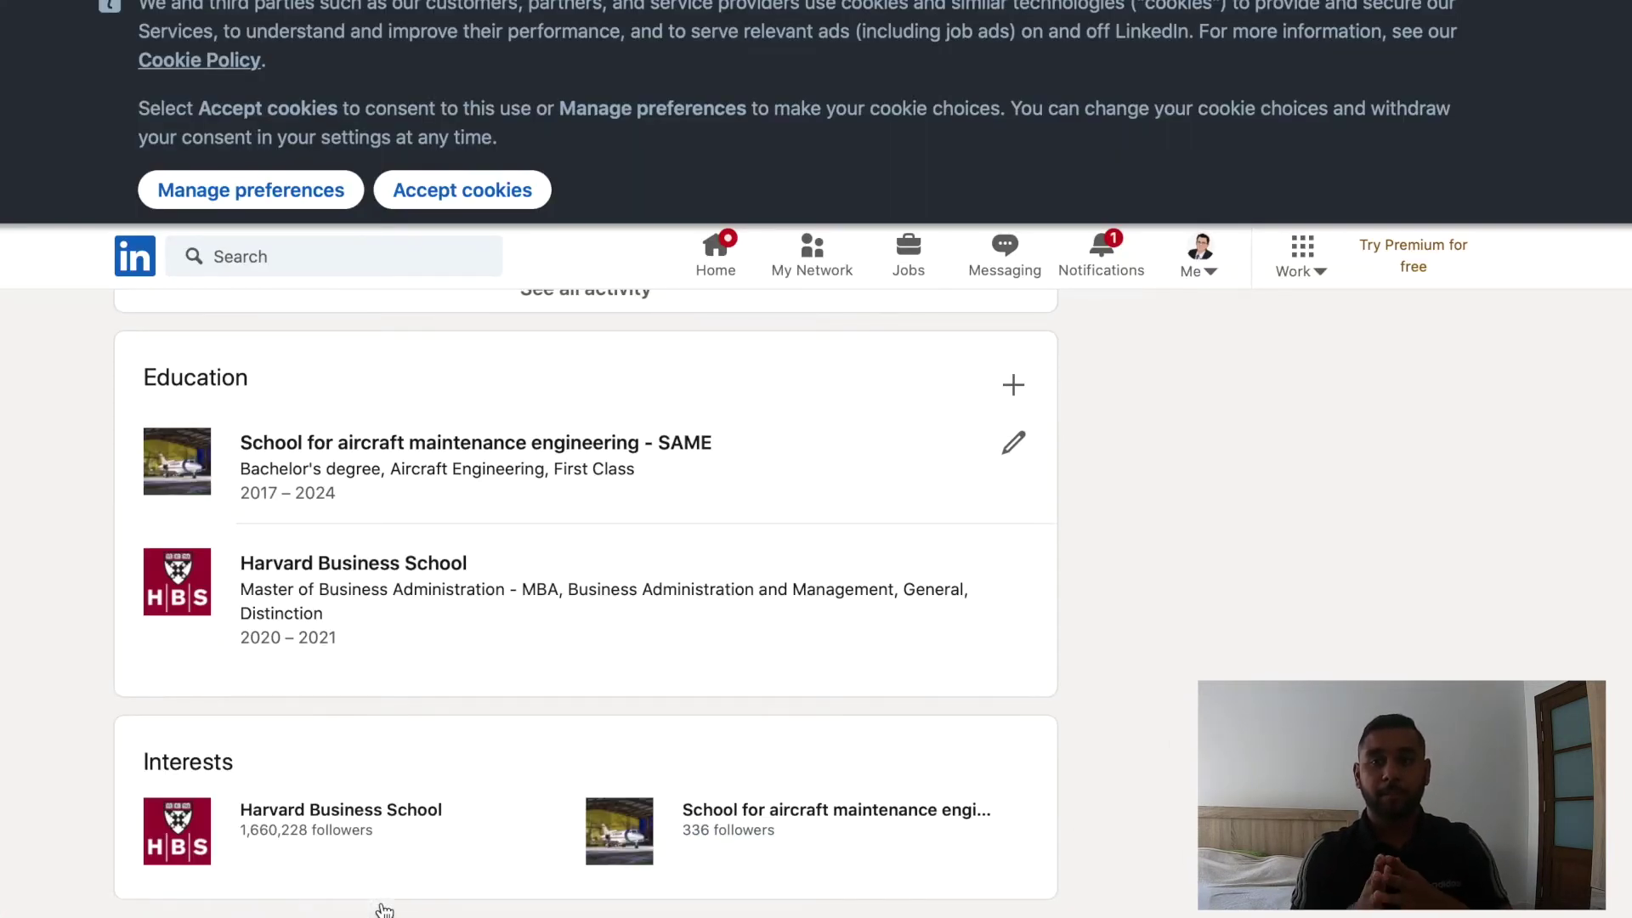
{"action": "key", "text": "super+shift+5"}
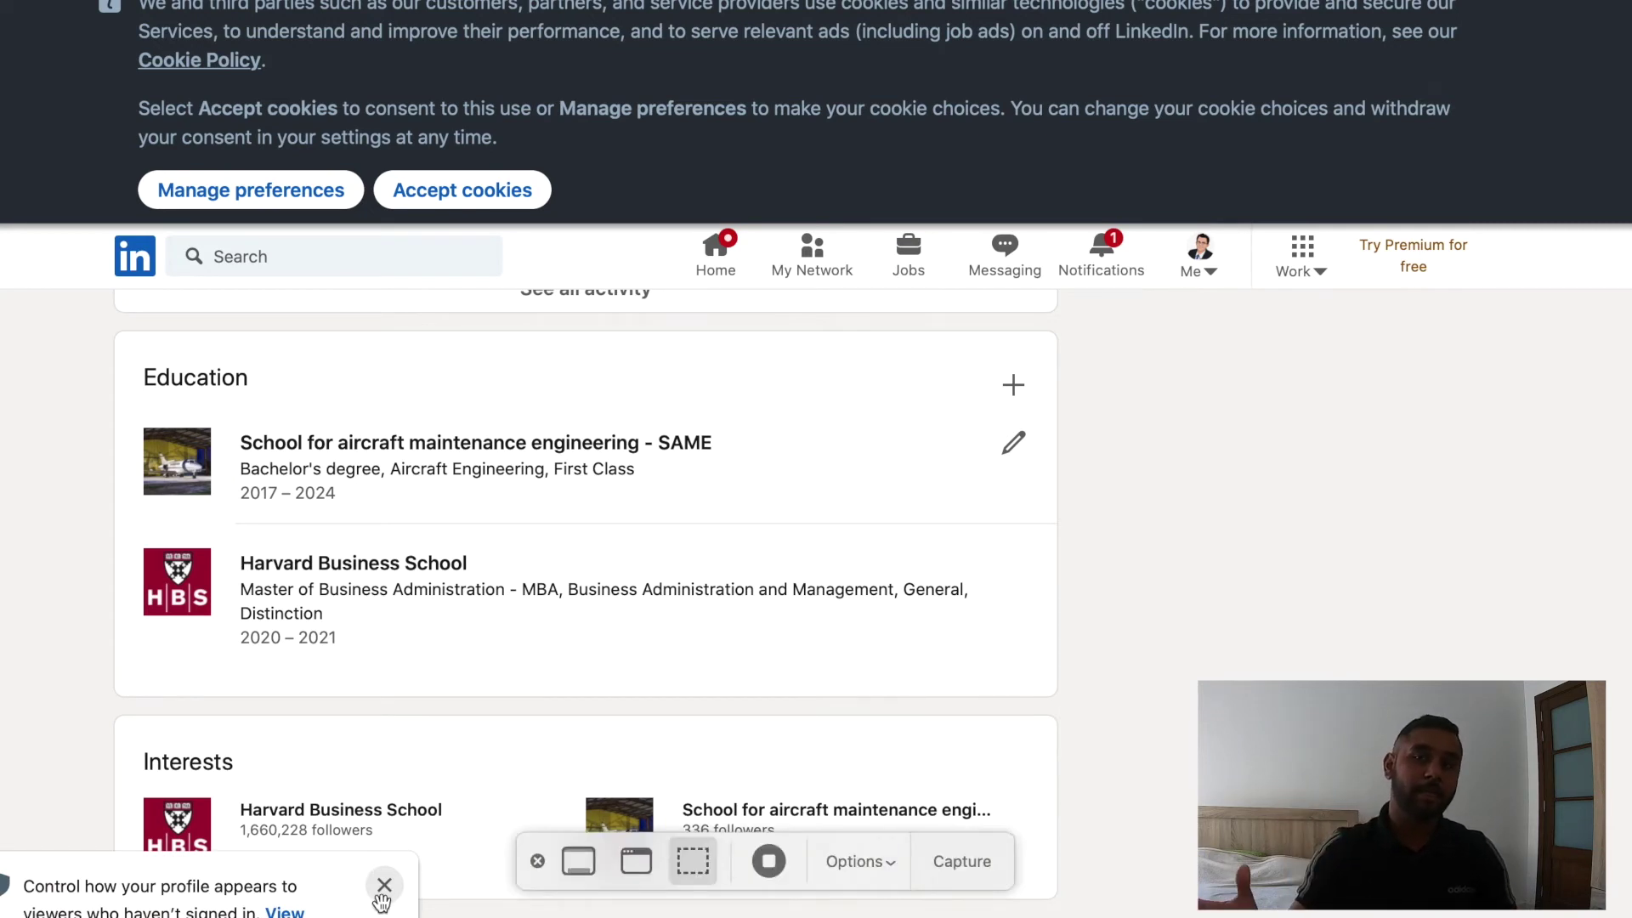
{"action": "left_click", "coordinate": [769, 861]}
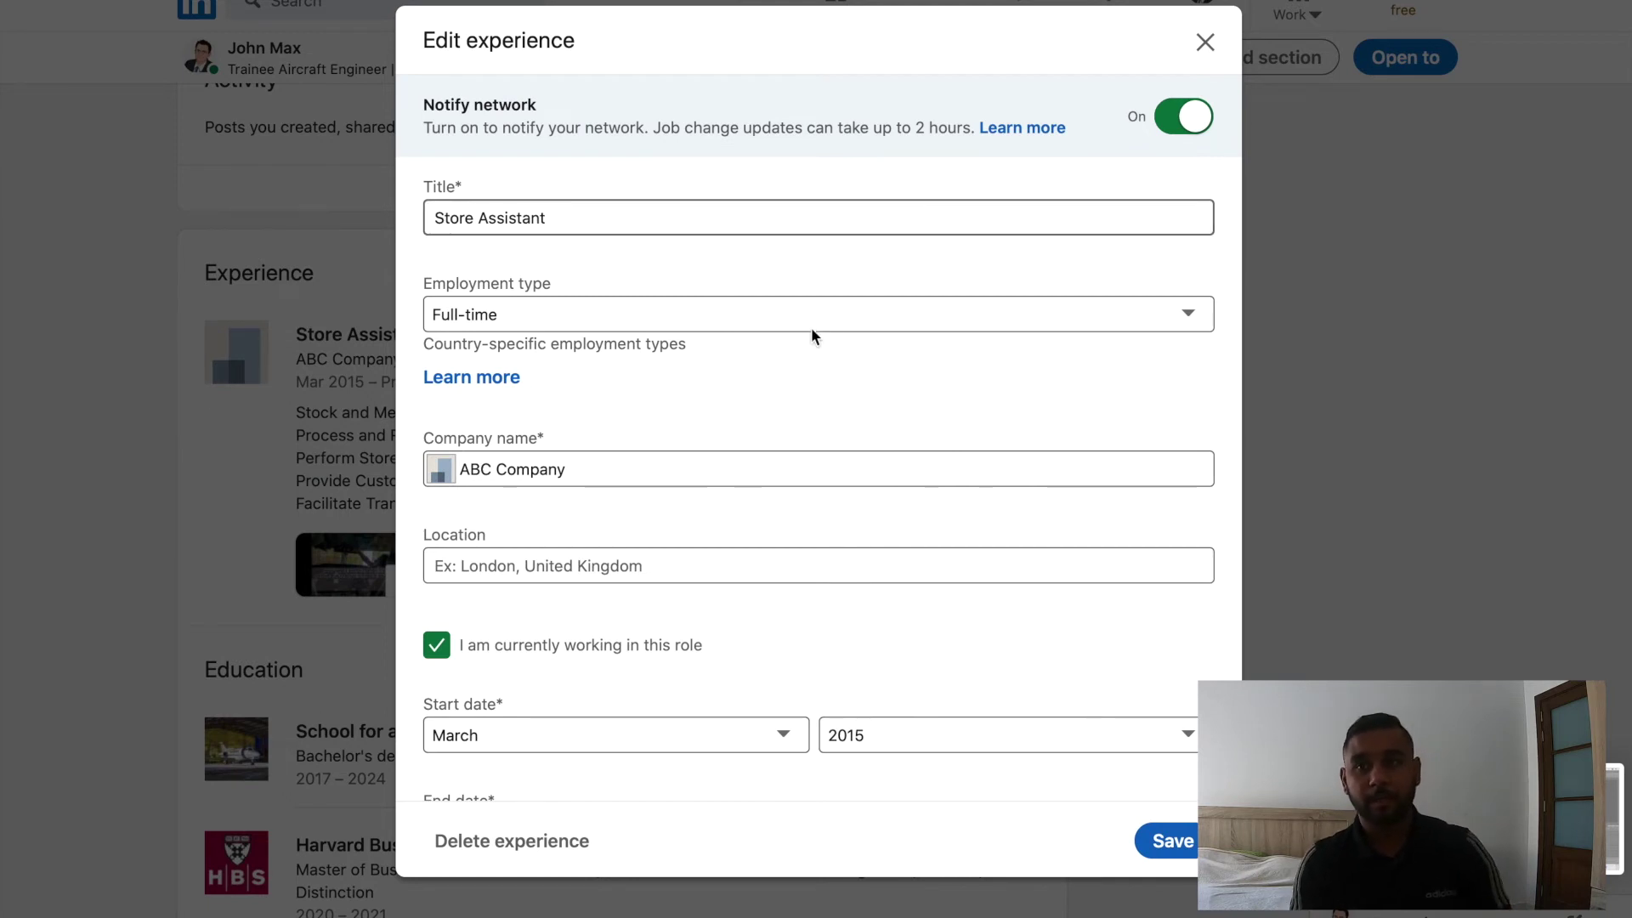
Replace the ABC Company experience's job title with "Trainee Aircraft Mechanic".
{"action": "left_click", "coordinate": [652, 214]}
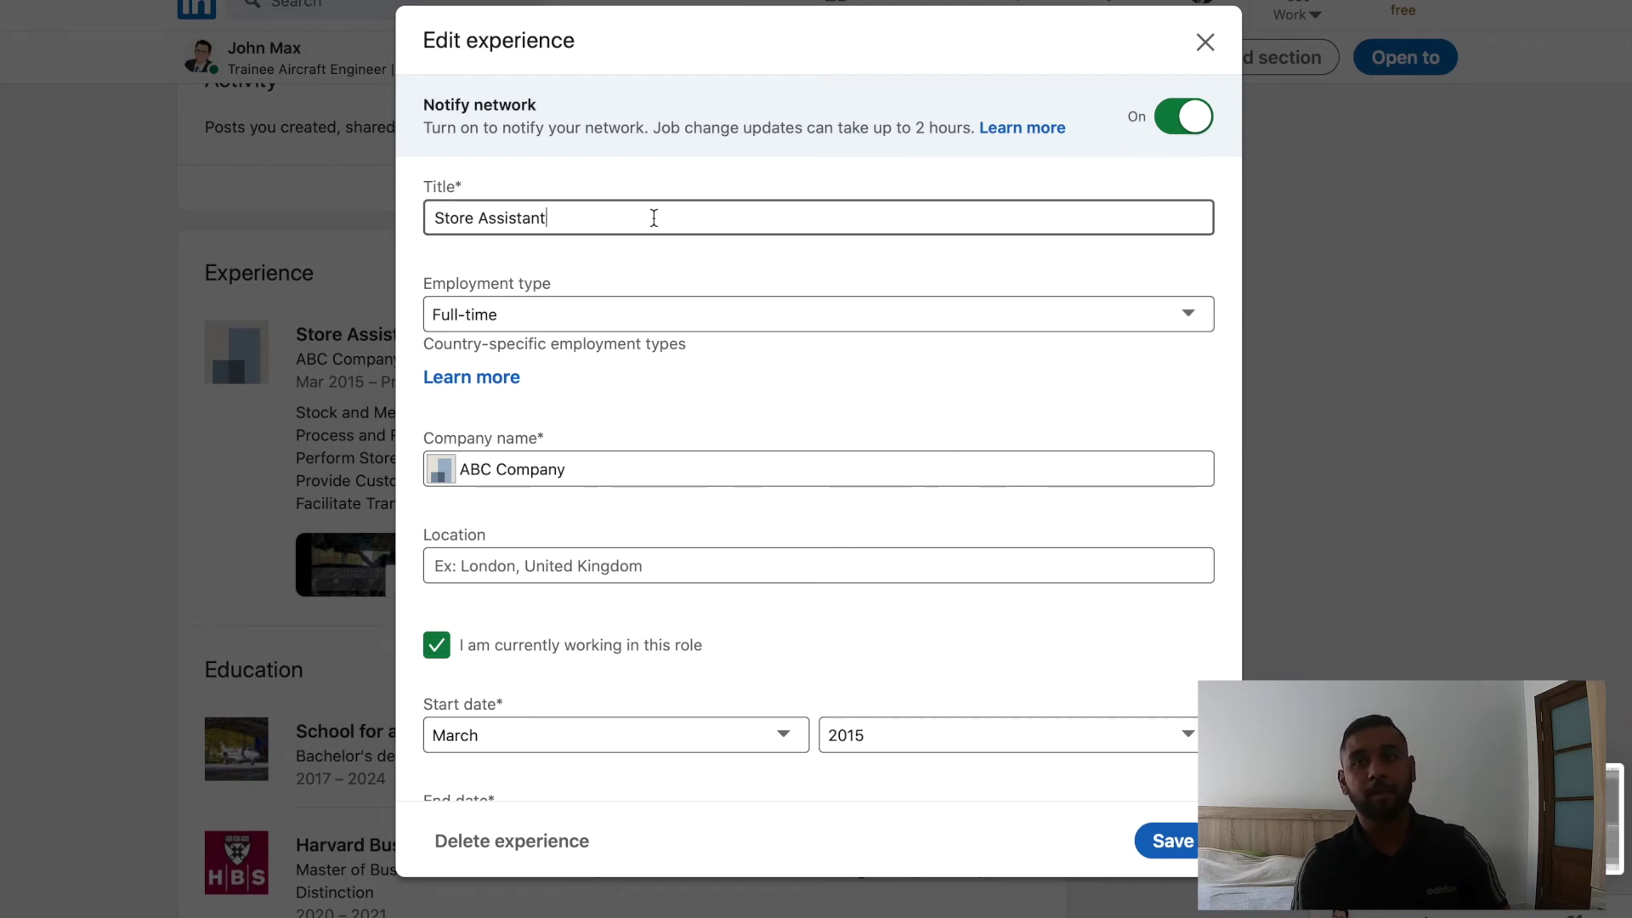
{"action": "key", "text": "BackSpace"}
{"action": "key", "text": "BackSpace"}
{"action": "key", "text": "BackSpace"}
{"action": "key", "text": "BackSpace"}
{"action": "key", "text": "BackSpace"}
{"action": "key", "text": "BackSpace"}
{"action": "key", "text": "BackSpace"}
{"action": "key", "text": "BackSpace"}
{"action": "key", "text": "BackSpace"}
{"action": "key", "text": "BackSpace"}
{"action": "key", "text": "BackSpace"}
{"action": "key", "text": "BackSpace"}
{"action": "key", "text": "BackSpace"}
{"action": "key", "text": "BackSpace"}
{"action": "key", "text": "BackSpace"}
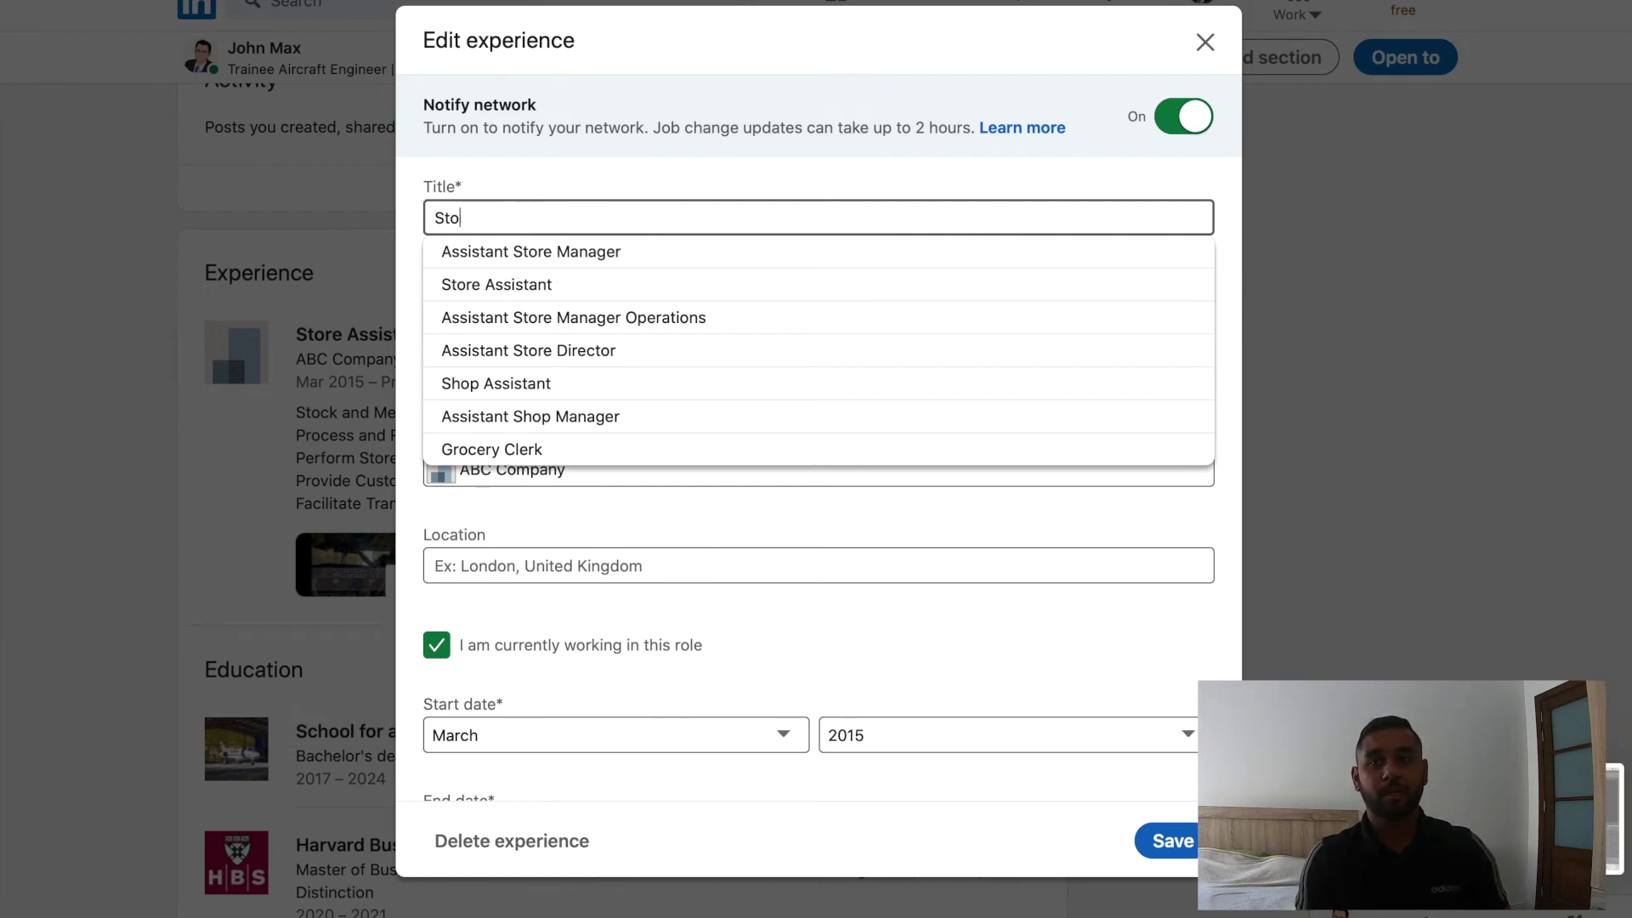
{"action": "type", "text": "ra"}
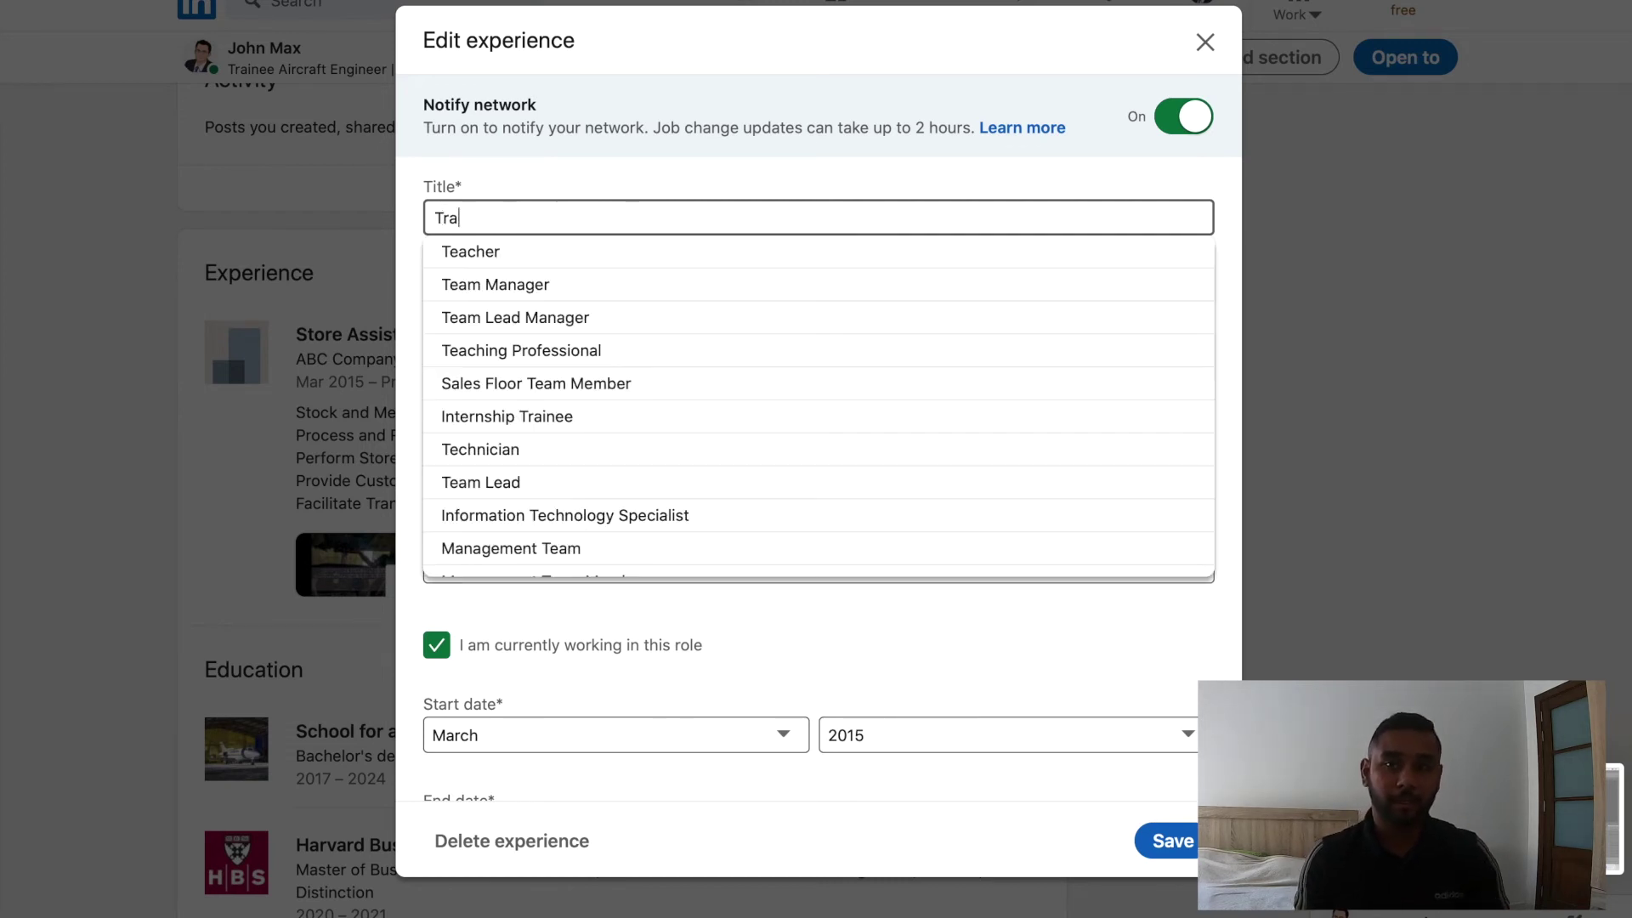
{"action": "type", "text": "inee Aircraft"}
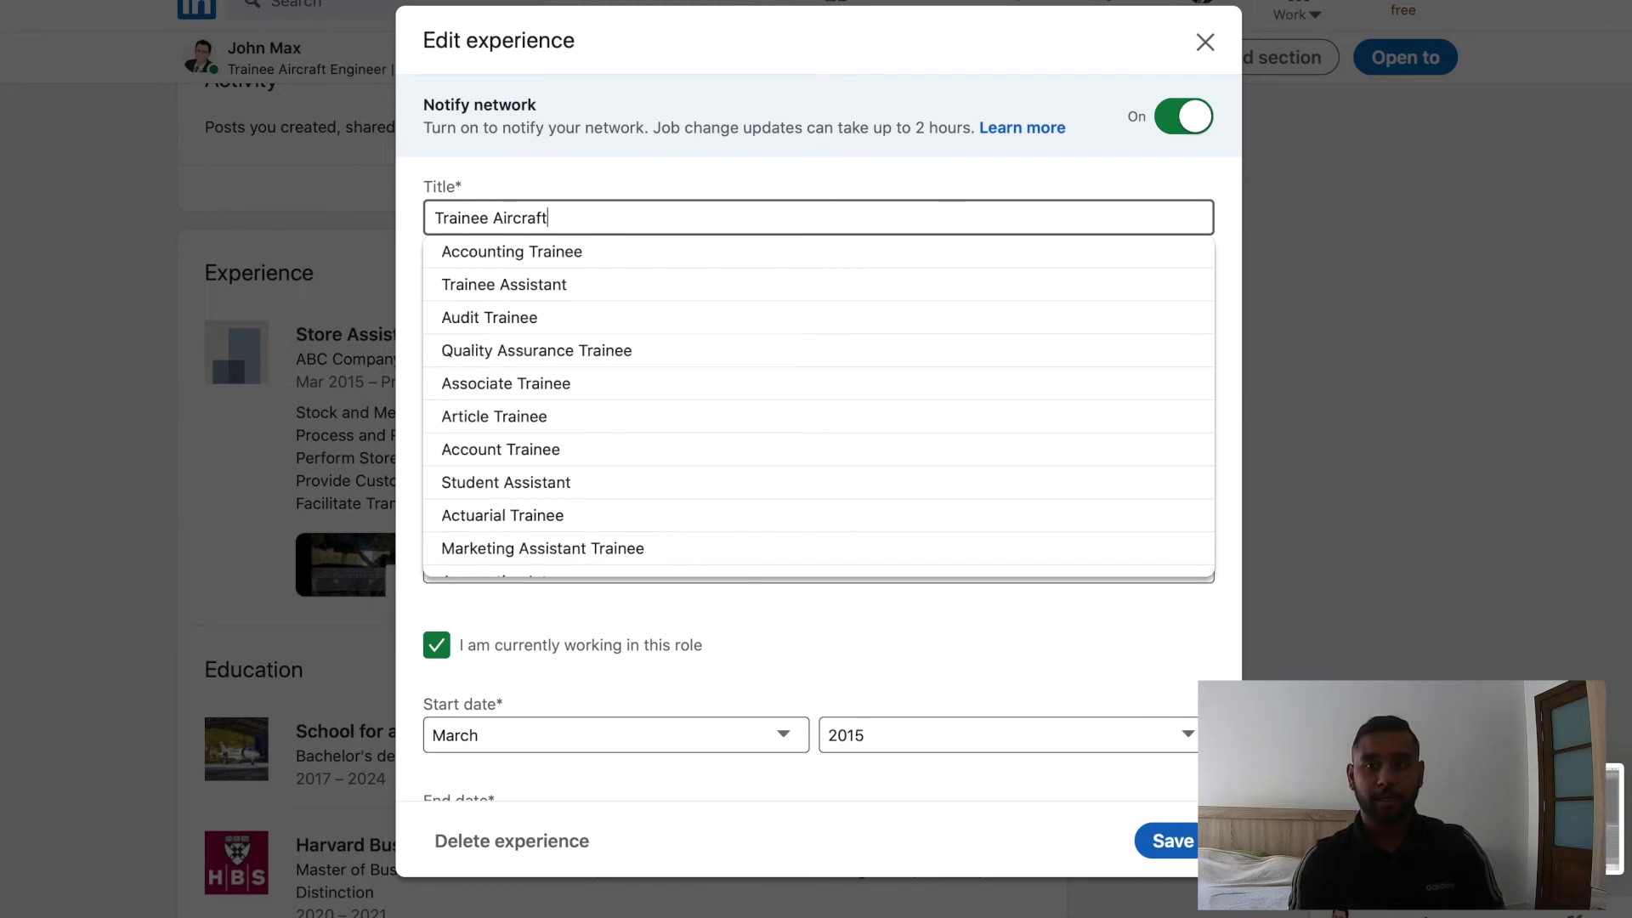
{"action": "key", "text": "Escape"}
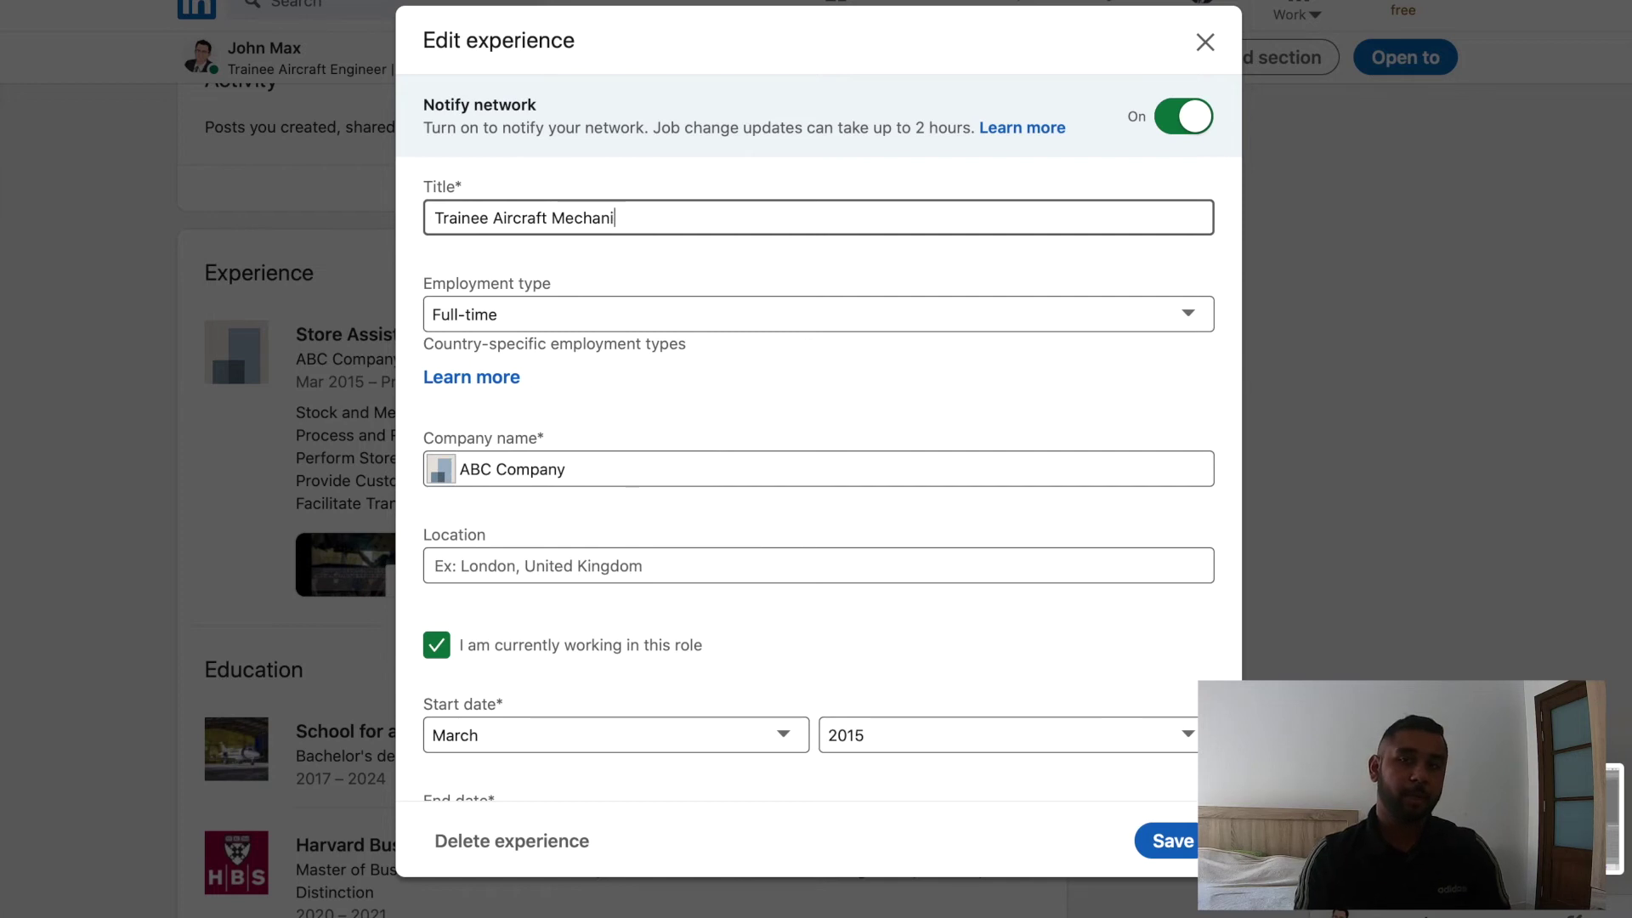
{"action": "left_click", "coordinate": [855, 393]}
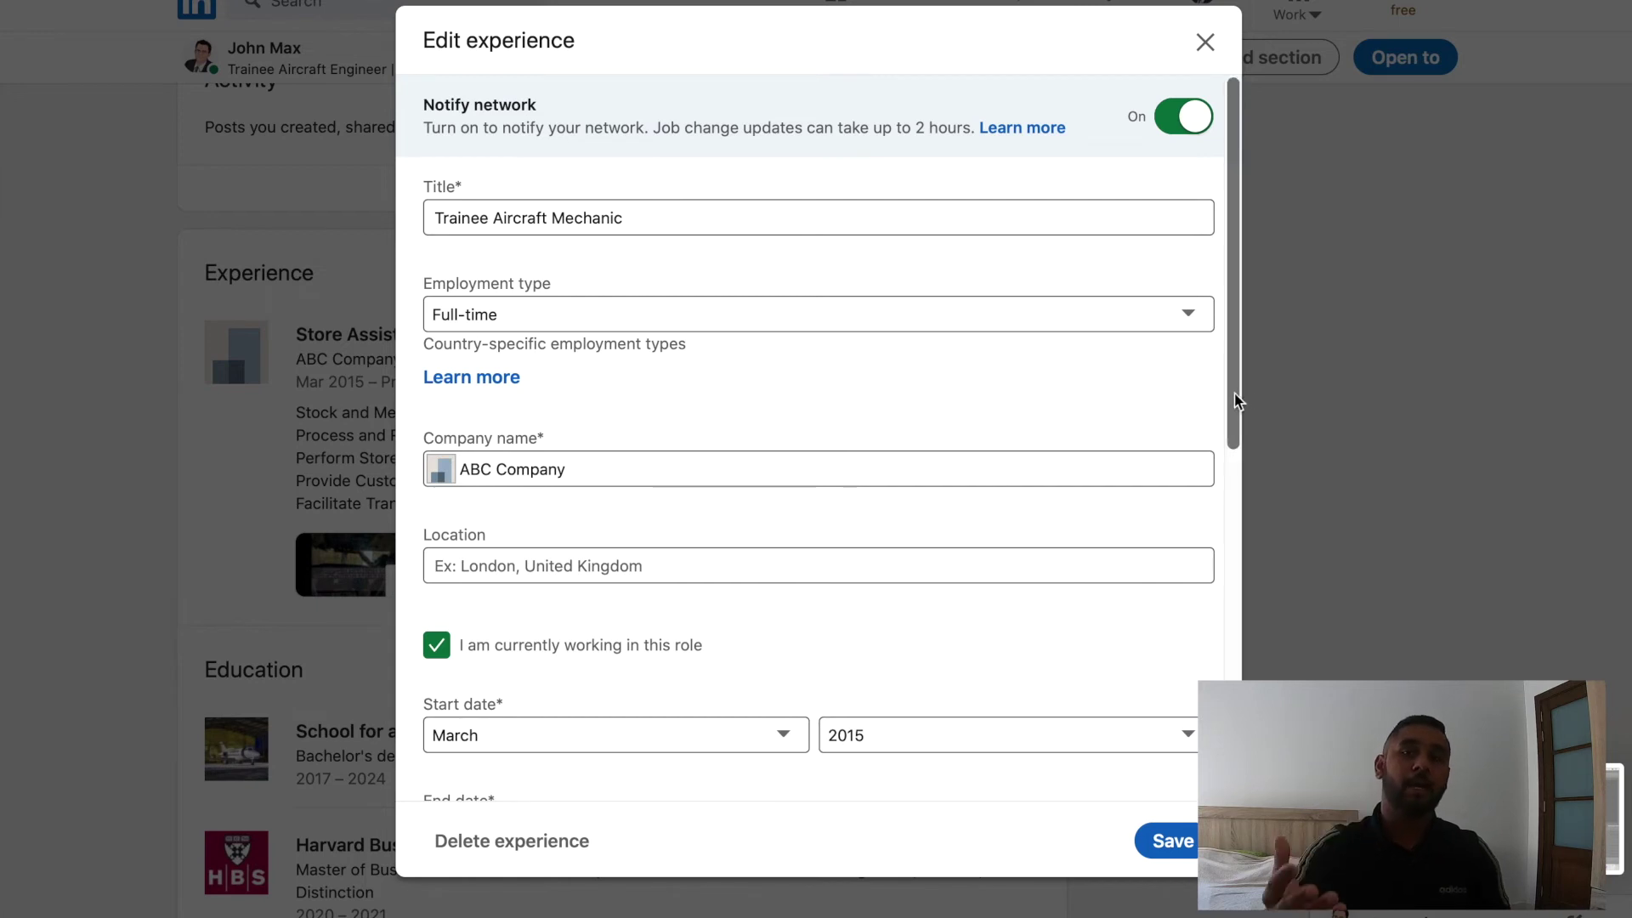
Replace the experience's store-related description with "Carriedout Maintenance Tasks as per AMM.".
{"action": "scroll", "coordinate": [1234, 440], "scroll_direction": "down", "scroll_amount": 2}
{"action": "left_click_drag", "start_coordinate": [1234, 440], "coordinate": [1232, 757]}
{"action": "left_click", "coordinate": [772, 506]}
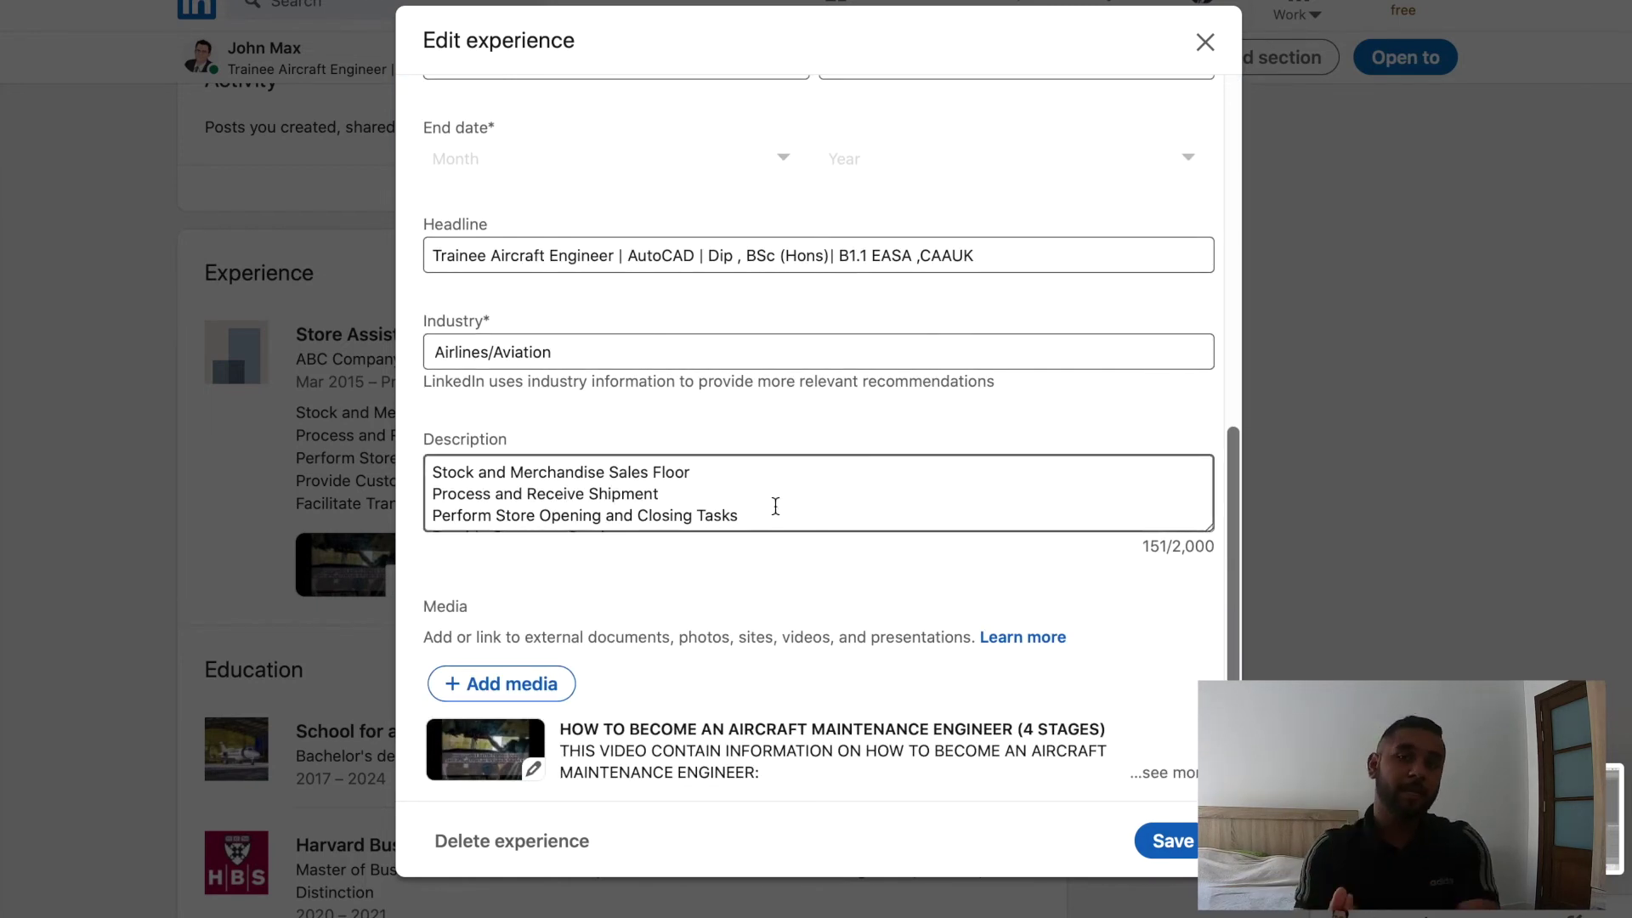
{"action": "left_click_drag", "start_coordinate": [765, 517], "coordinate": [473, 408]}
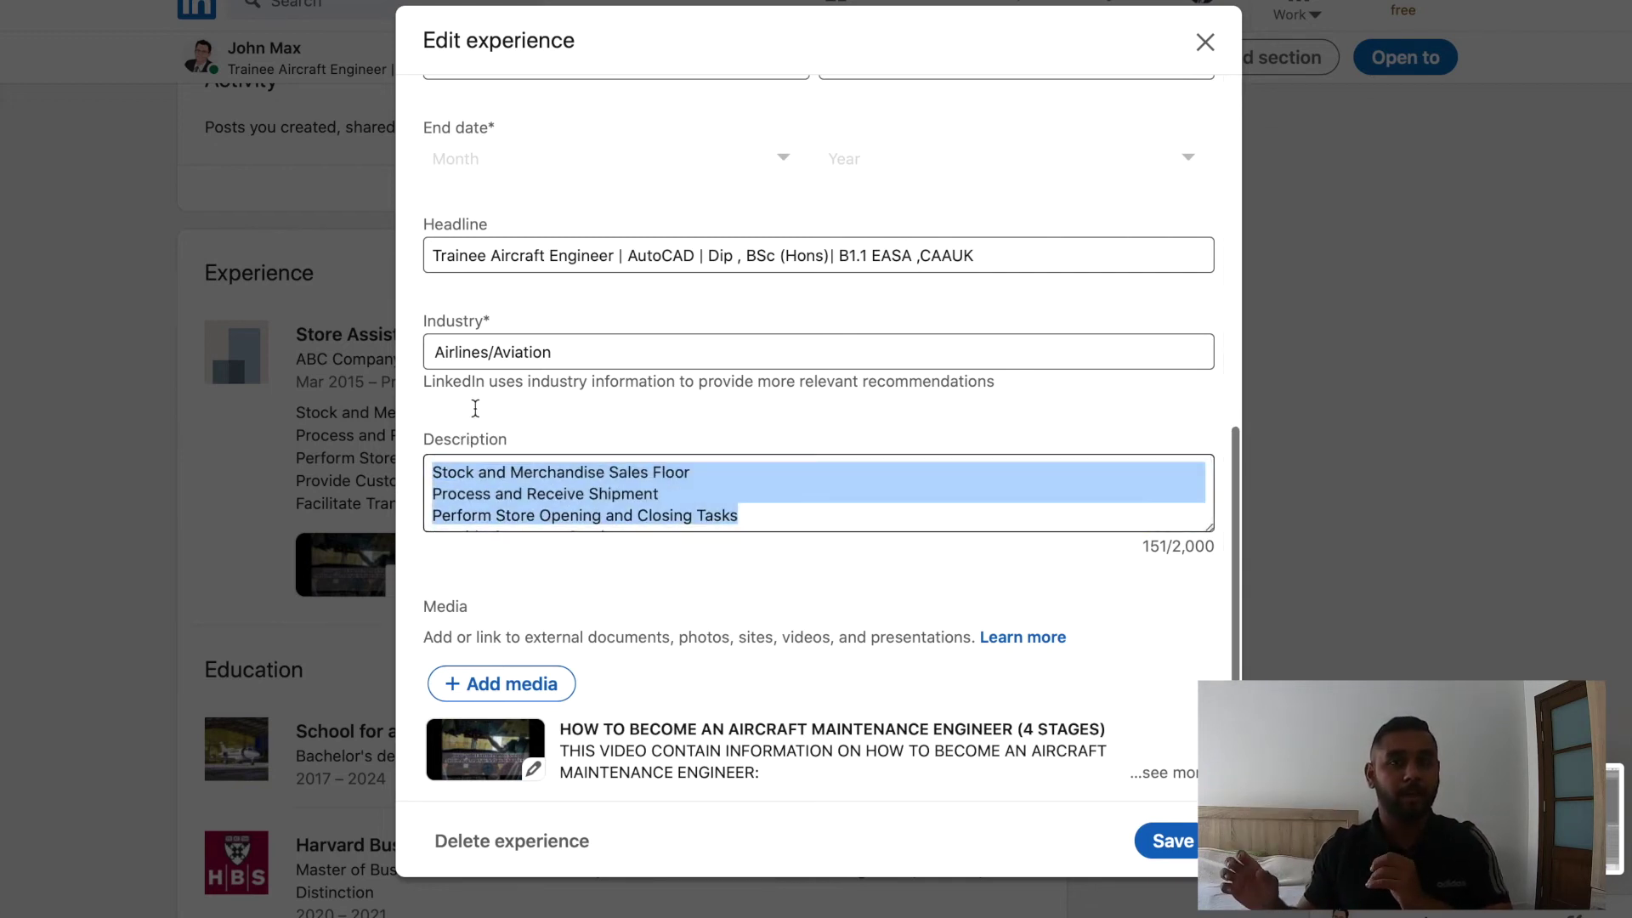
{"action": "type", "text": "Replaced"}
{"action": "key", "text": "BackSpace"}
{"action": "key", "text": "BackSpace"}
{"action": "key", "text": "BackSpace"}
{"action": "key", "text": "BackSpace"}
{"action": "key", "text": "BackSpace"}
{"action": "key", "text": "BackSpace"}
{"action": "key", "text": "BackSpace"}
{"action": "key", "text": "BackSpace"}
{"action": "type", "text": "Led small team to a"}
{"action": "key", "text": "BackSpace"}
{"action": "key", "text": "BackSpace"}
{"action": "key", "text": "BackSpace"}
{"action": "key", "text": "BackSpace"}
{"action": "key", "text": "BackSpace"}
{"action": "key", "text": "BackSpace"}
{"action": "key", "text": "BackSpace"}
{"action": "key", "text": "BackSpace"}
{"action": "key", "text": "BackSpace"}
{"action": "key", "text": "BackSpace"}
{"action": "key", "text": "BackSpace"}
{"action": "key", "text": "BackSpace"}
{"action": "key", "text": "BackSpace"}
{"action": "key", "text": "BackSpace"}
{"action": "key", "text": "BackSpace"}
{"action": "key", "text": "BackSpace"}
{"action": "key", "text": "BackSpace"}
{"action": "key", "text": "BackSpace"}
{"action": "key", "text": "BackSpace"}
{"action": "type", "text": "Carriedout Maintenance Tasks as per AMM."}
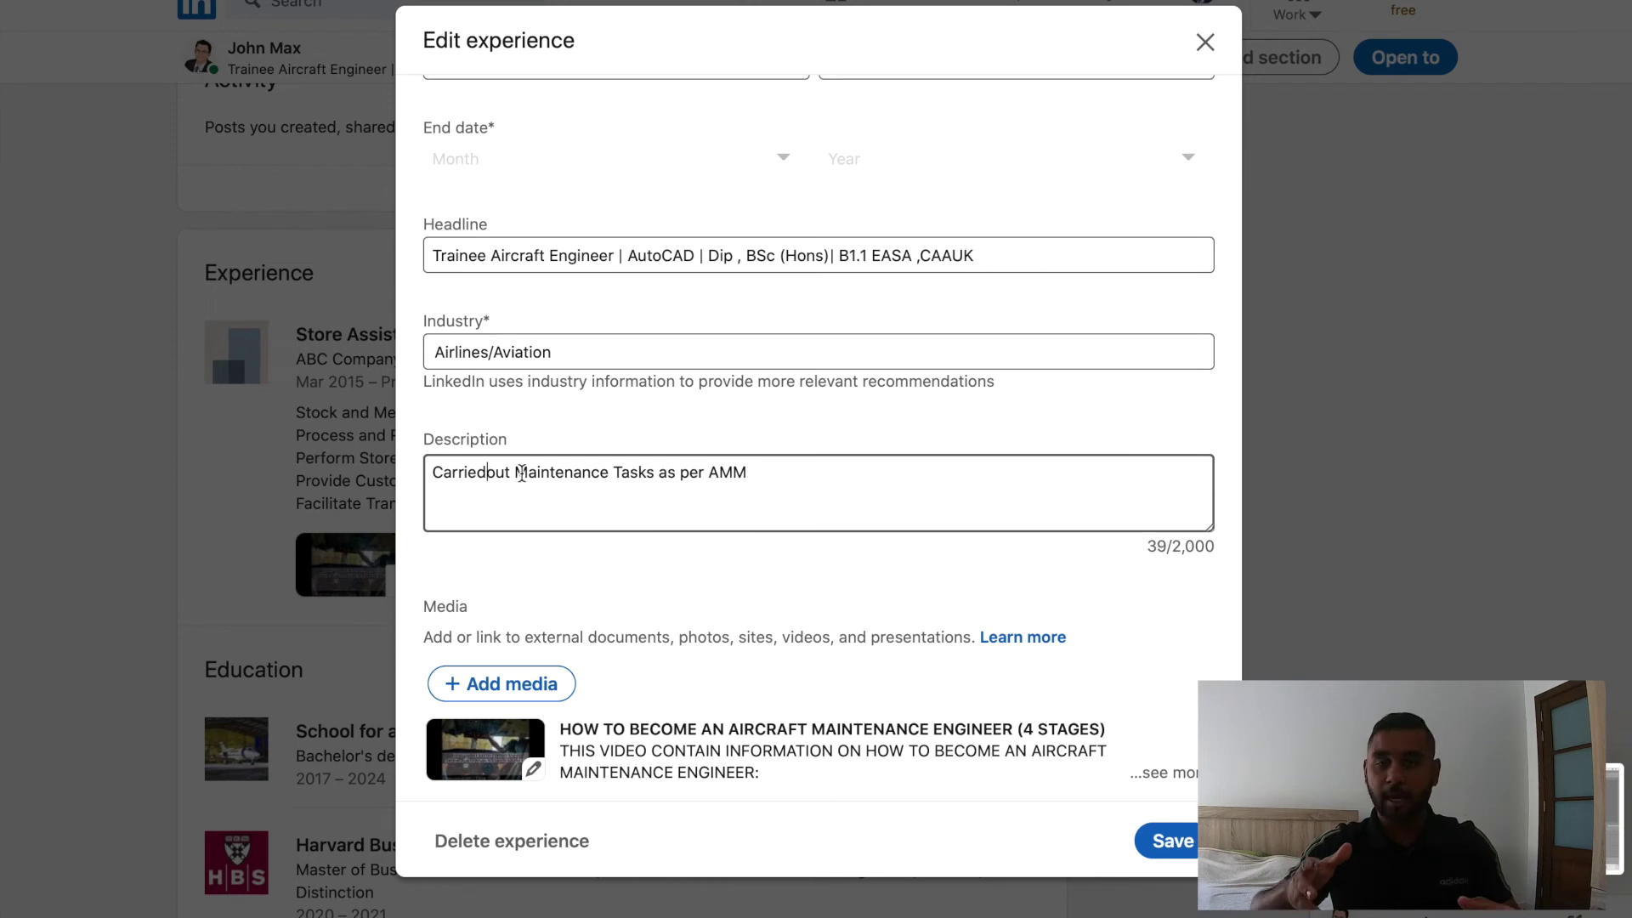
Add the description lines "Experienced working under pressure." and "Maintenance Experience of power plant, hydraulic systems, flight controls and cabin.", and save the experience.
{"action": "key", "text": "Return"}
{"action": "type", "text": "Experienced working under pressure."}
{"action": "key", "text": "Return"}
{"action": "type", "text": "Maintenance Experience of power plant, H"}
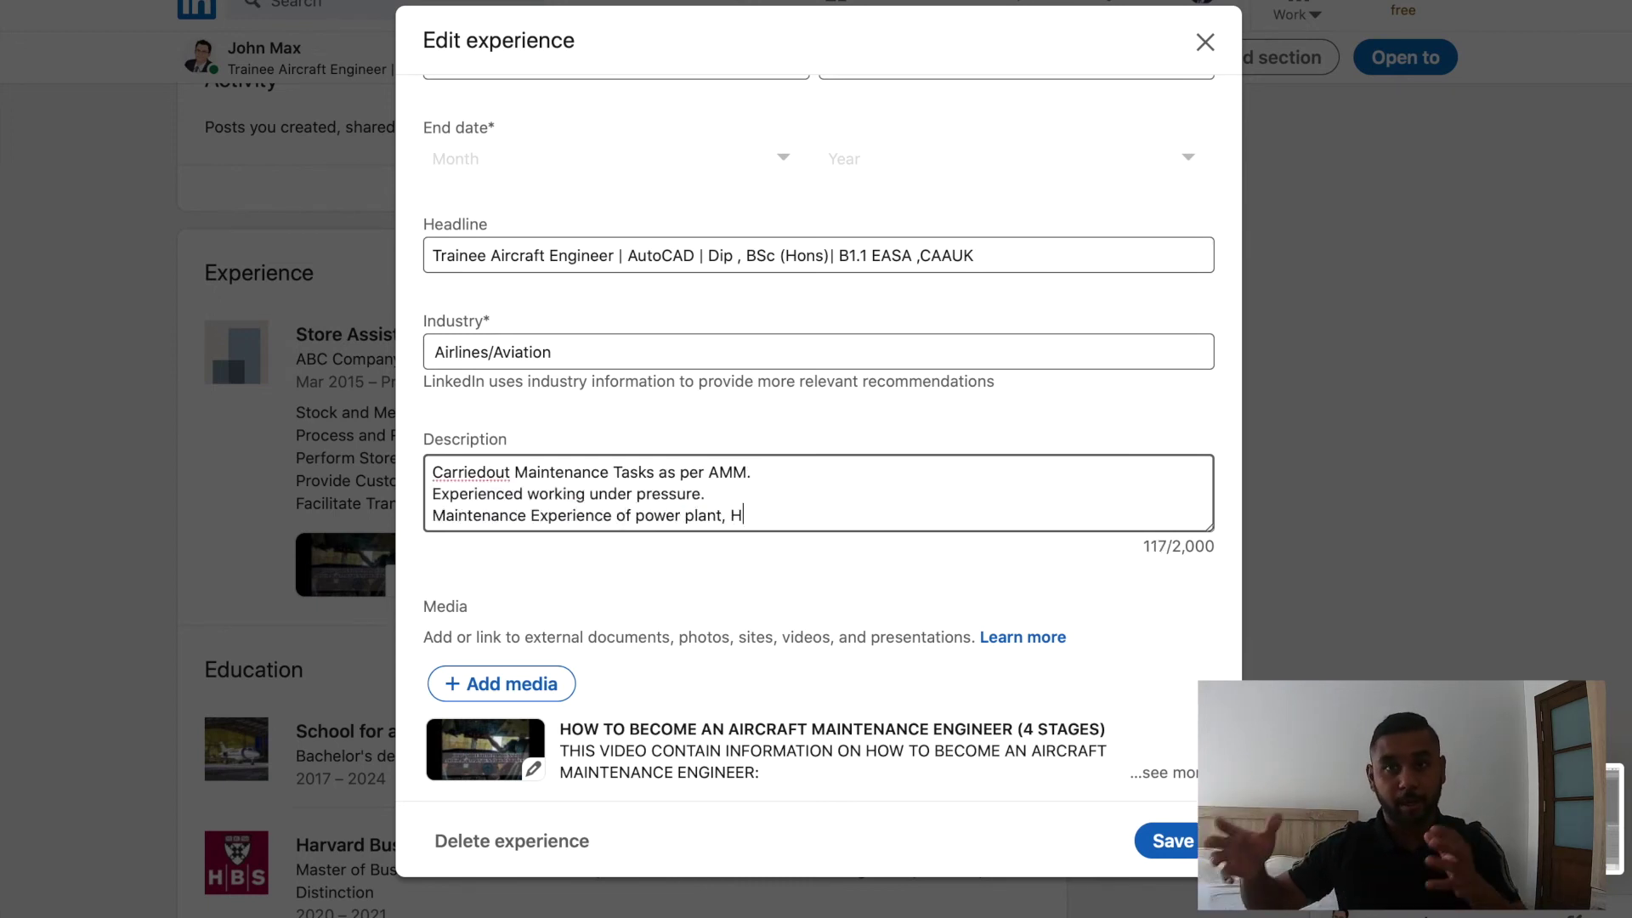
{"action": "key", "text": "BackSpace"}
{"action": "type", "text": "hydraulic systems, flight controls and cabin."}
{"action": "left_click", "coordinate": [1170, 843]}
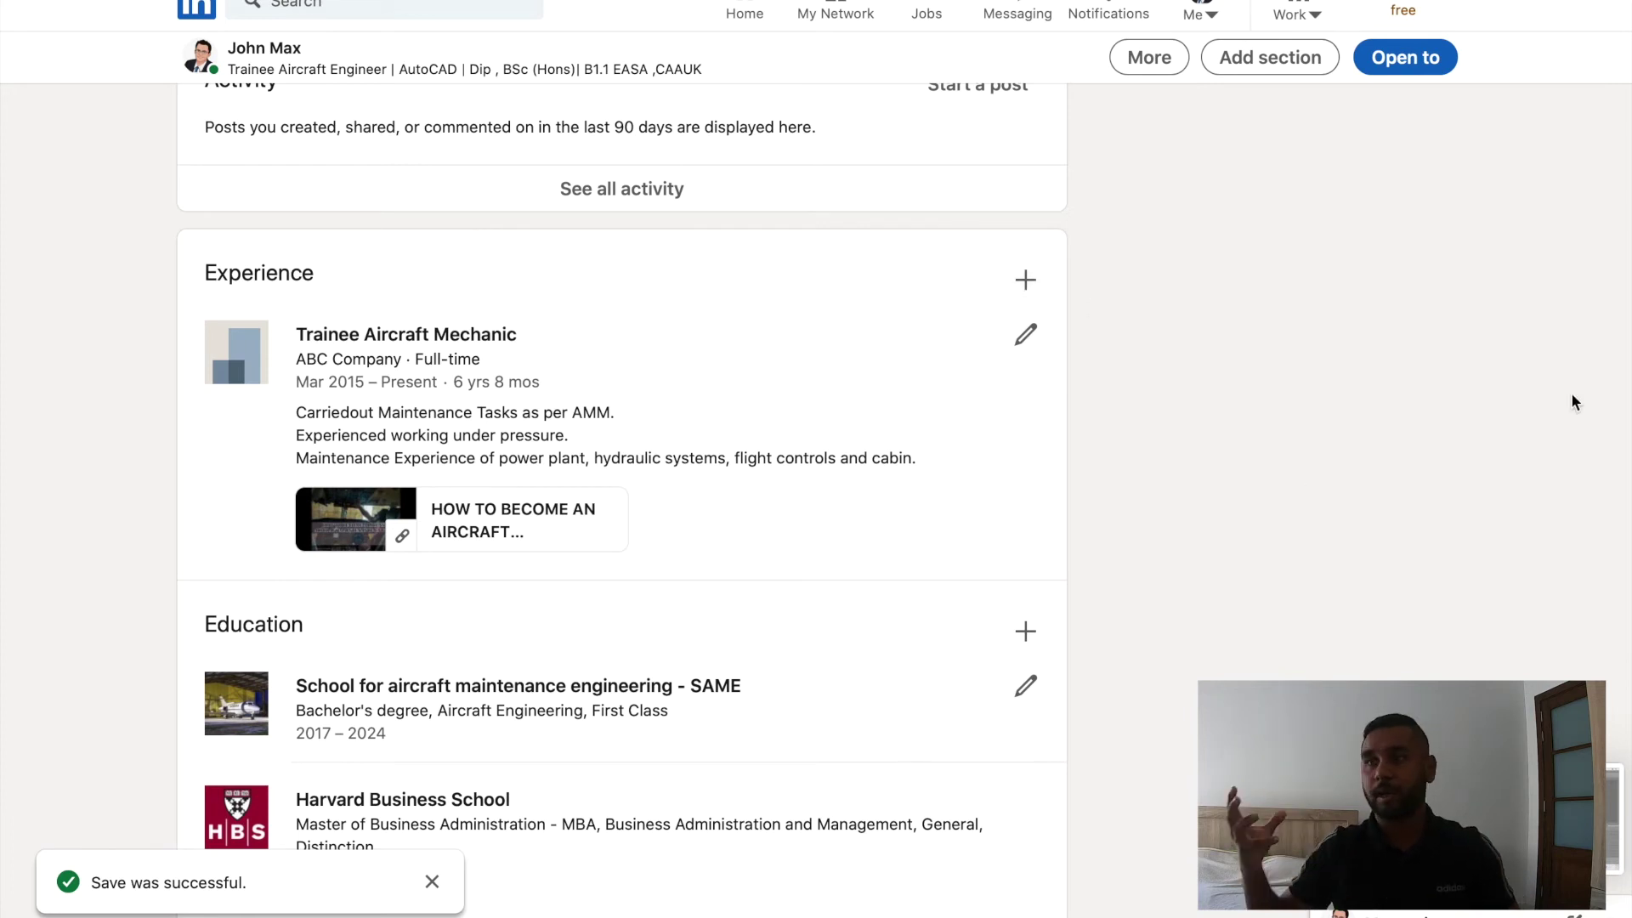
{"action": "left_click", "coordinate": [432, 882]}
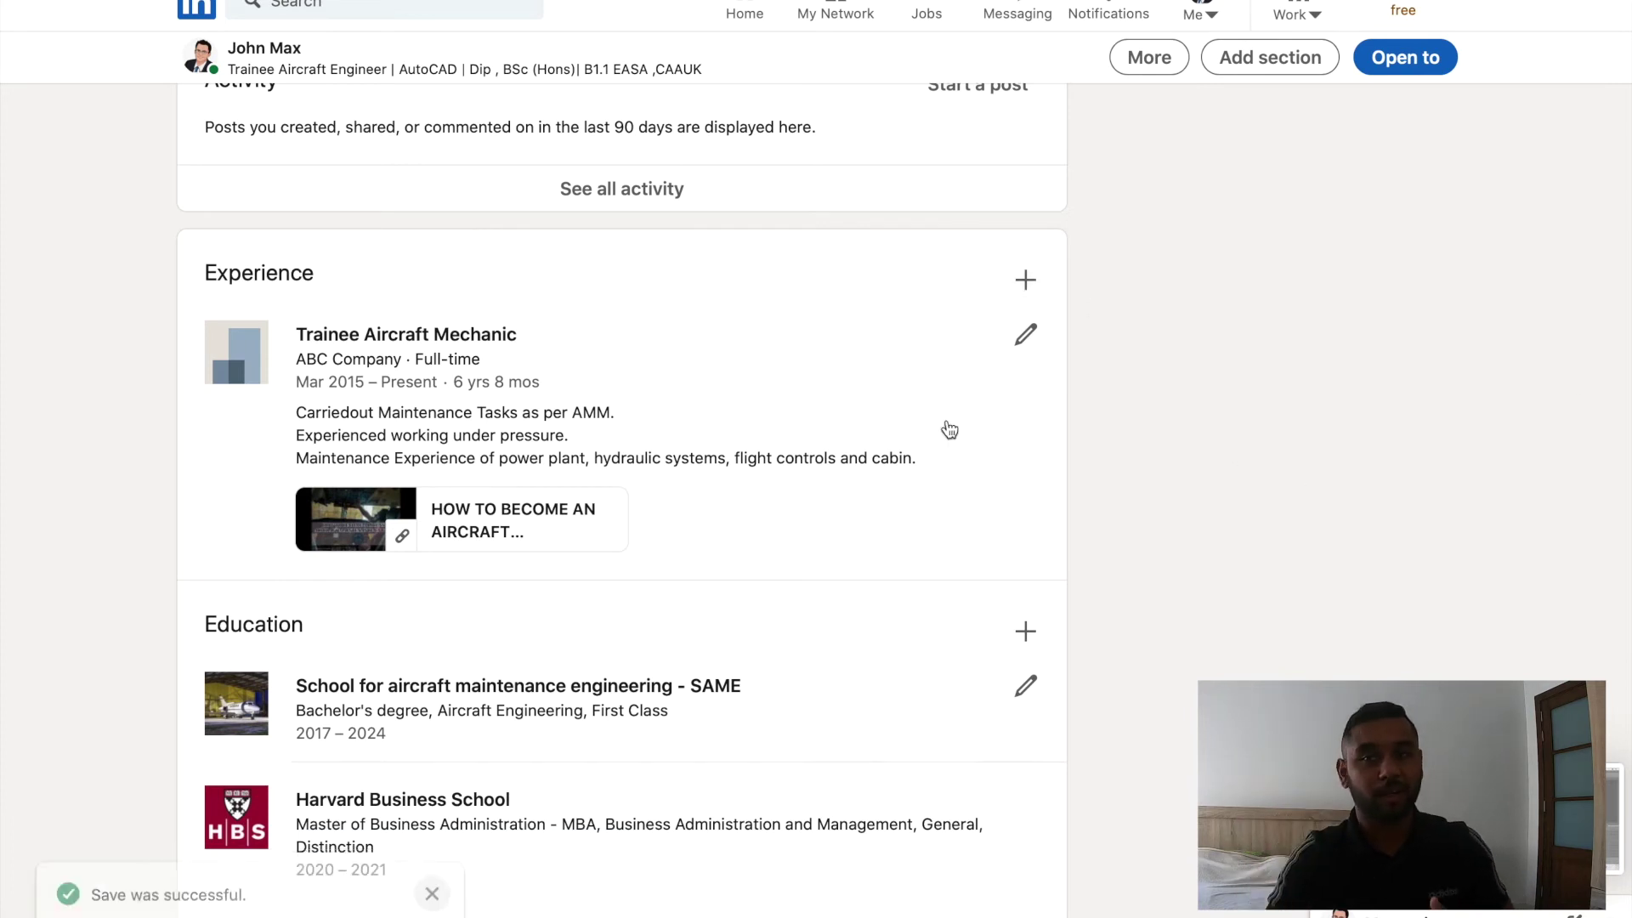
{"action": "left_click", "coordinate": [1034, 291]}
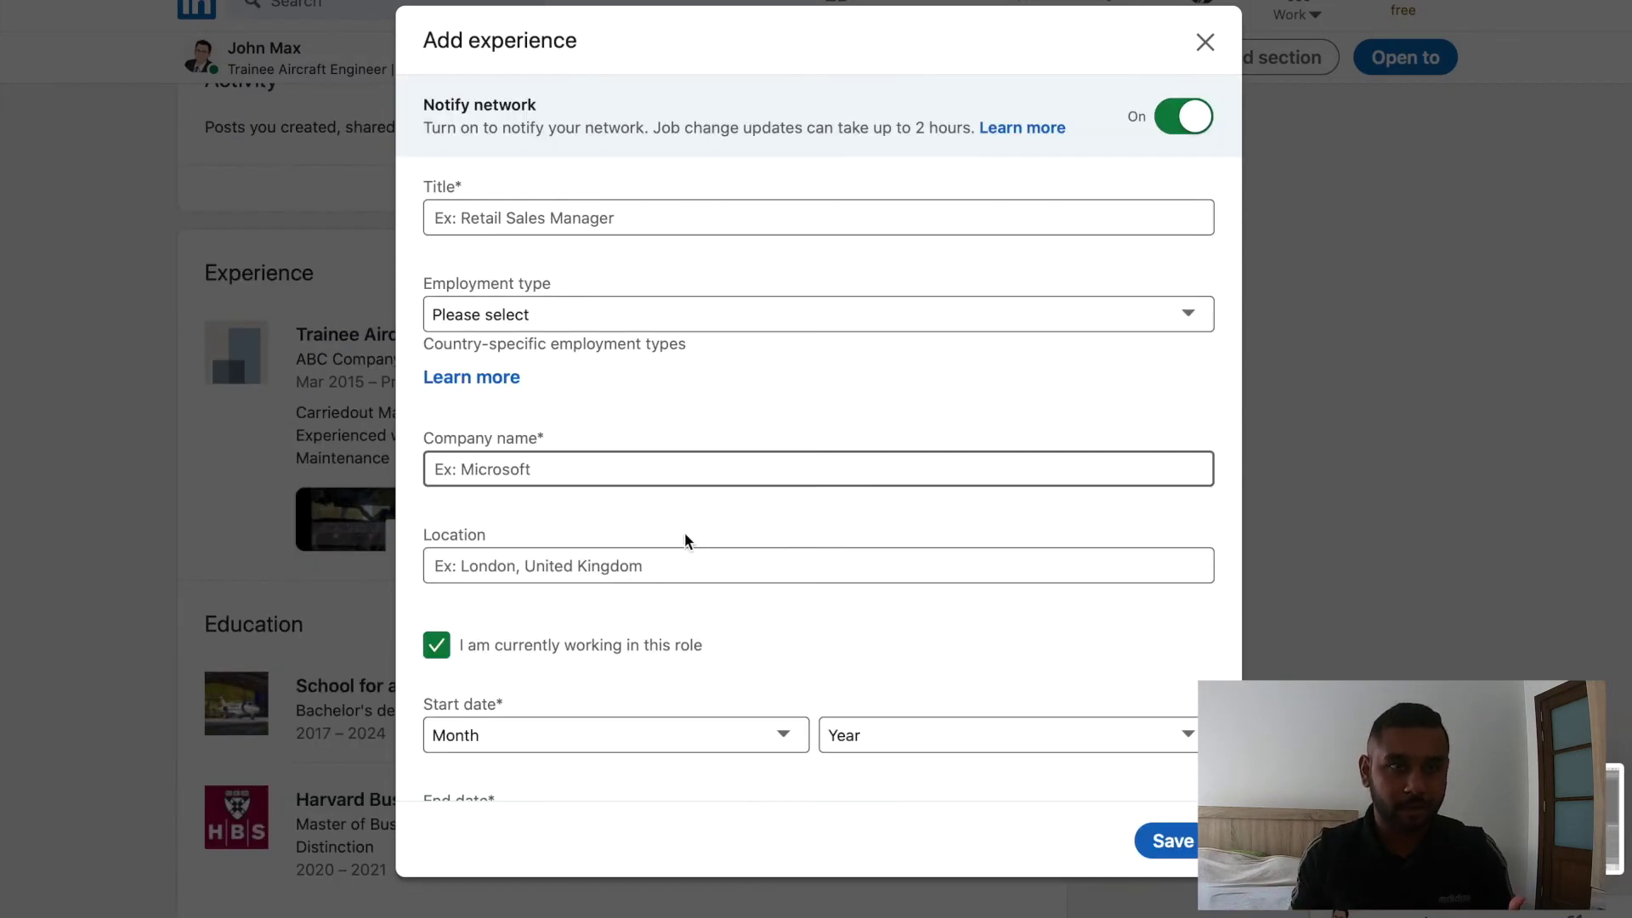
{"action": "left_click", "coordinate": [767, 565]}
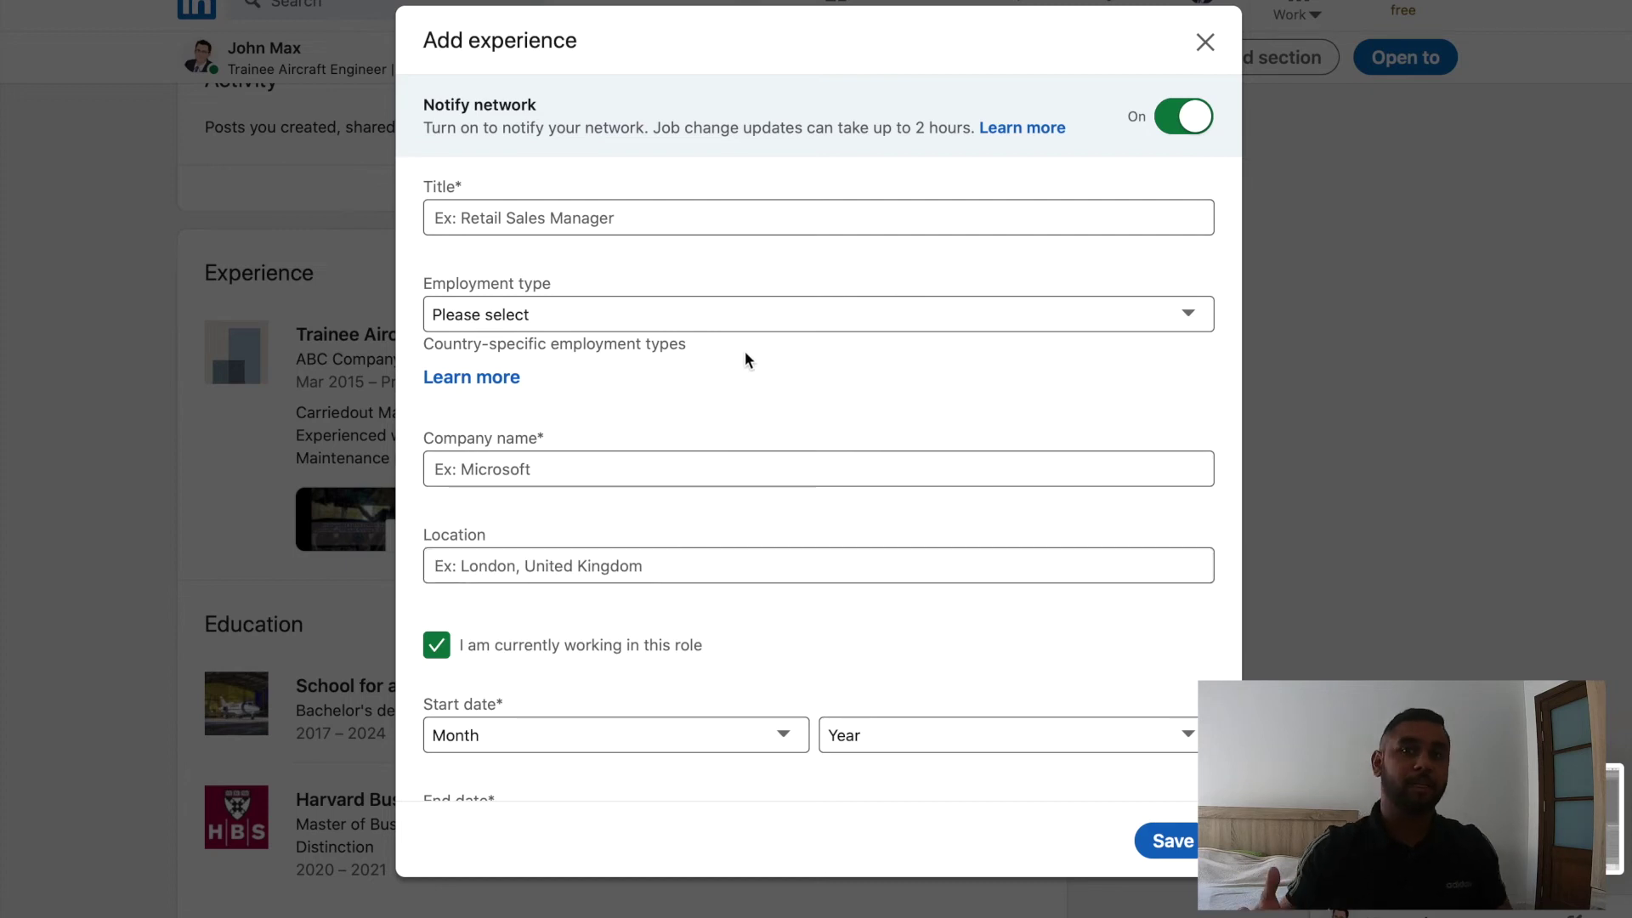
{"action": "left_click", "coordinate": [708, 202]}
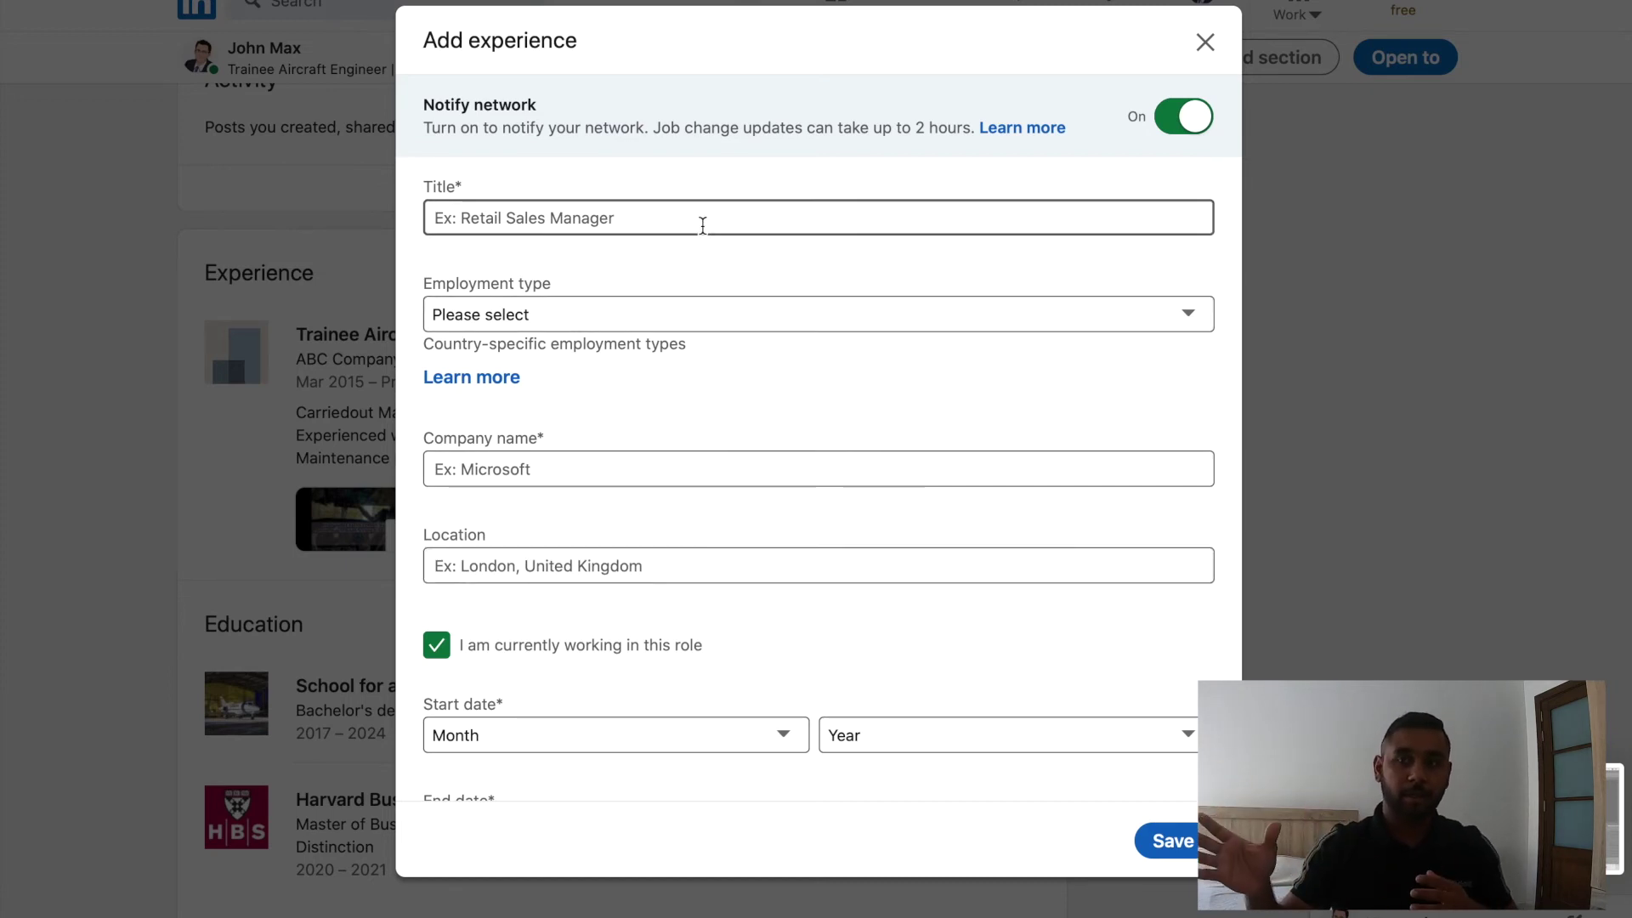
{"action": "left_click", "coordinate": [1205, 42]}
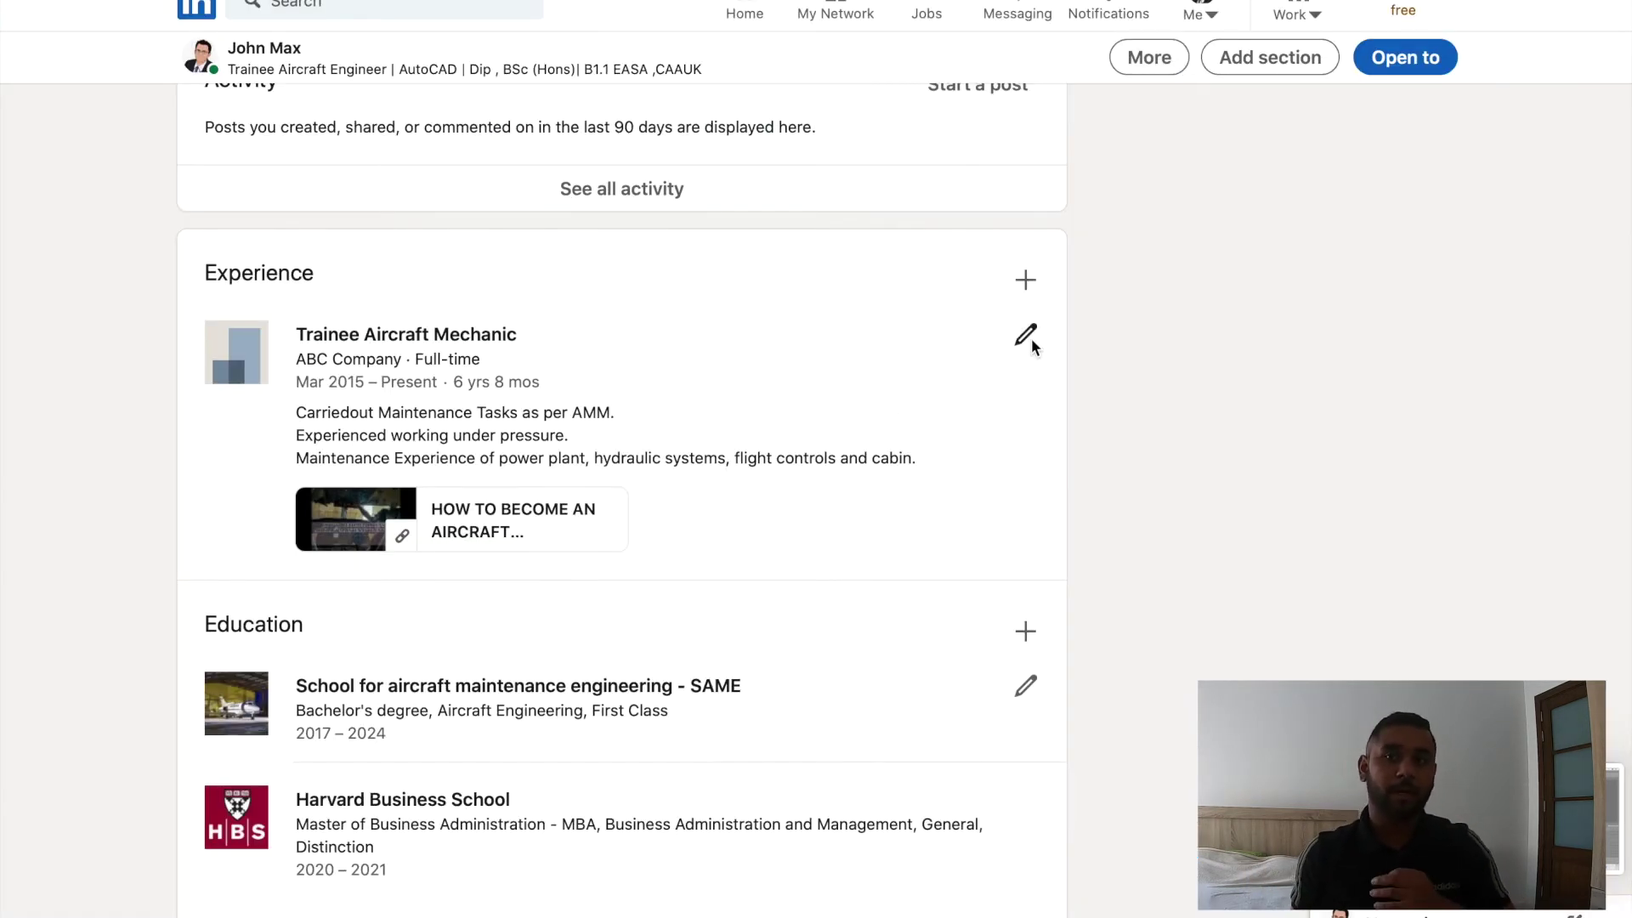
Mark the ABC Company role as no longer current, set its end date to March 2018, and save the experience.
{"action": "left_click", "coordinate": [1032, 339]}
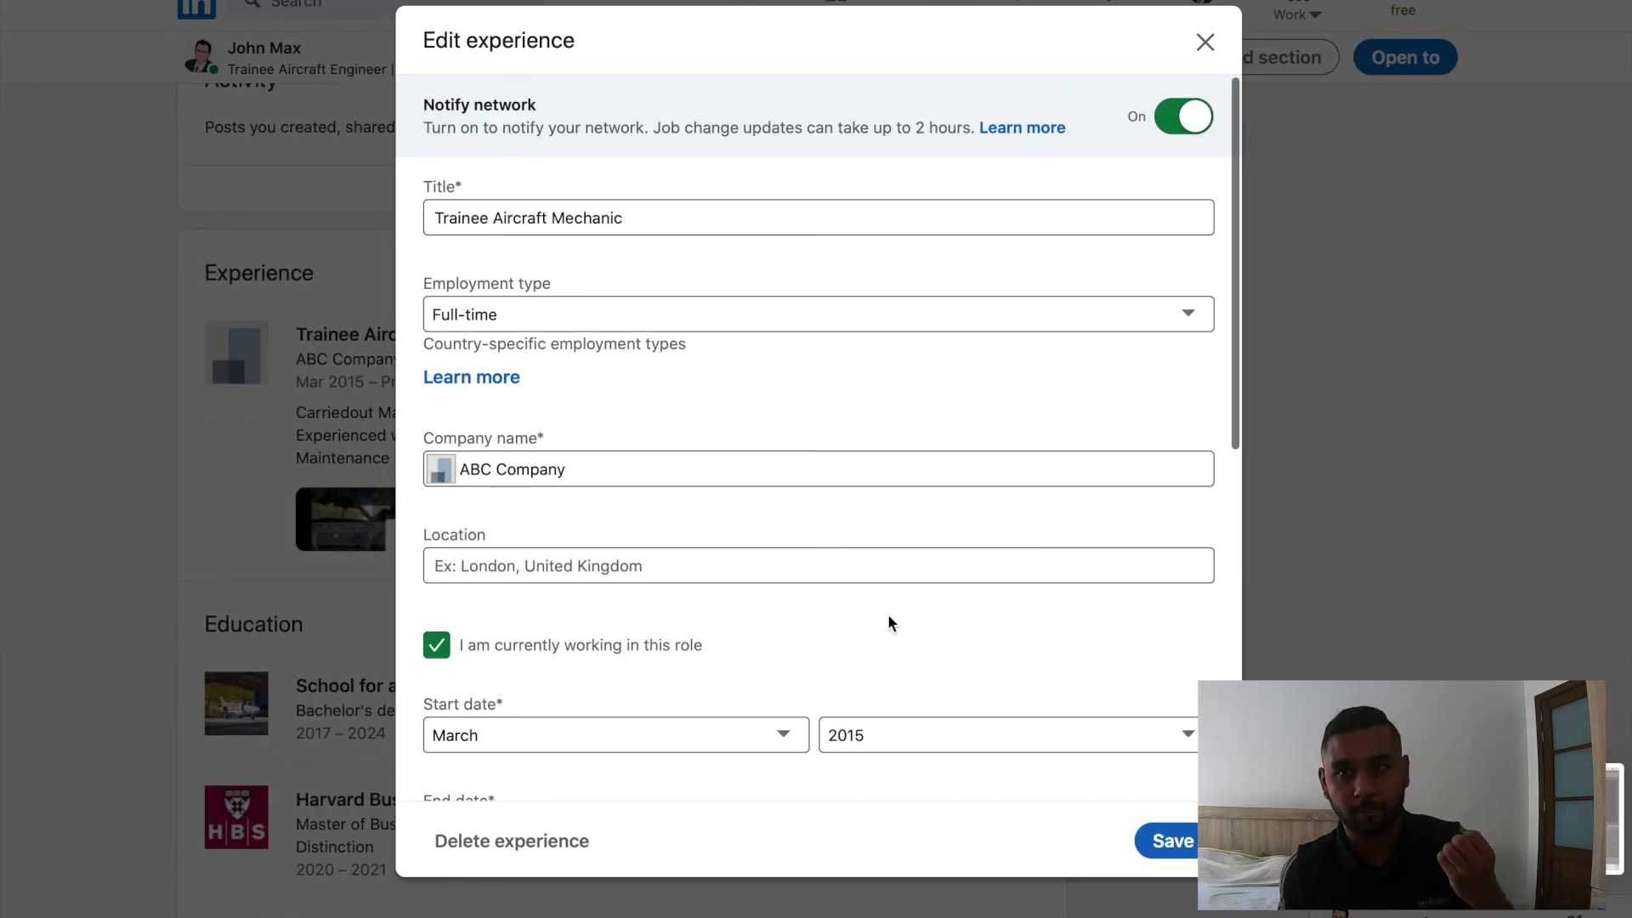
{"action": "left_click_drag", "start_coordinate": [1237, 416], "coordinate": [1237, 753]}
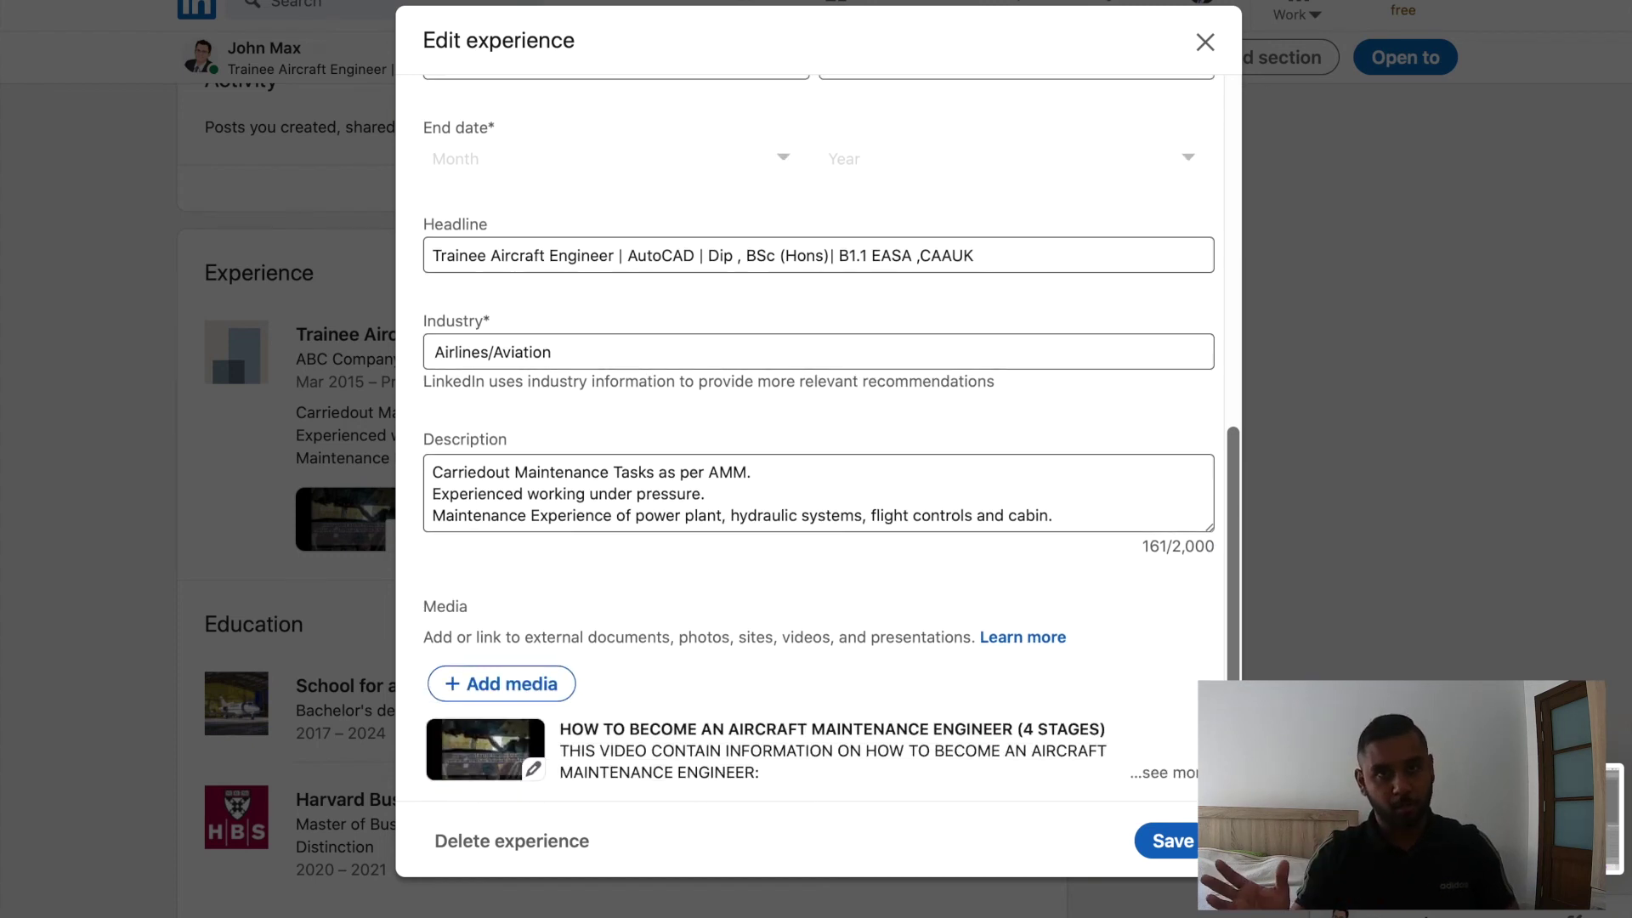
{"action": "scroll", "coordinate": [1209, 633], "scroll_direction": "up", "scroll_amount": 4}
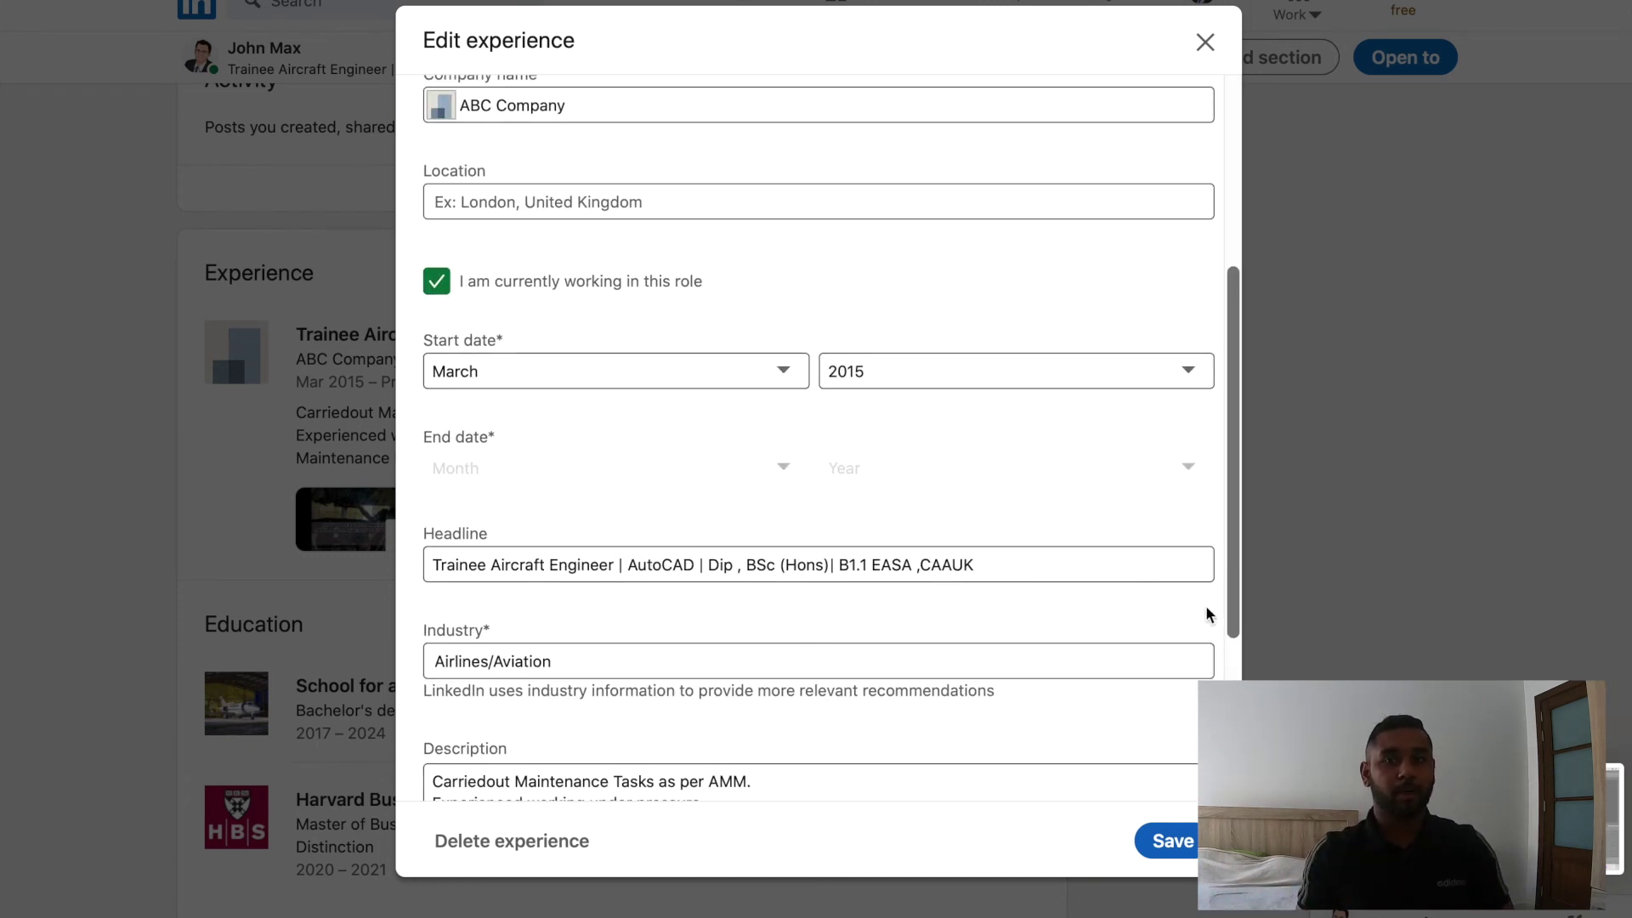
{"action": "left_click", "coordinate": [440, 283]}
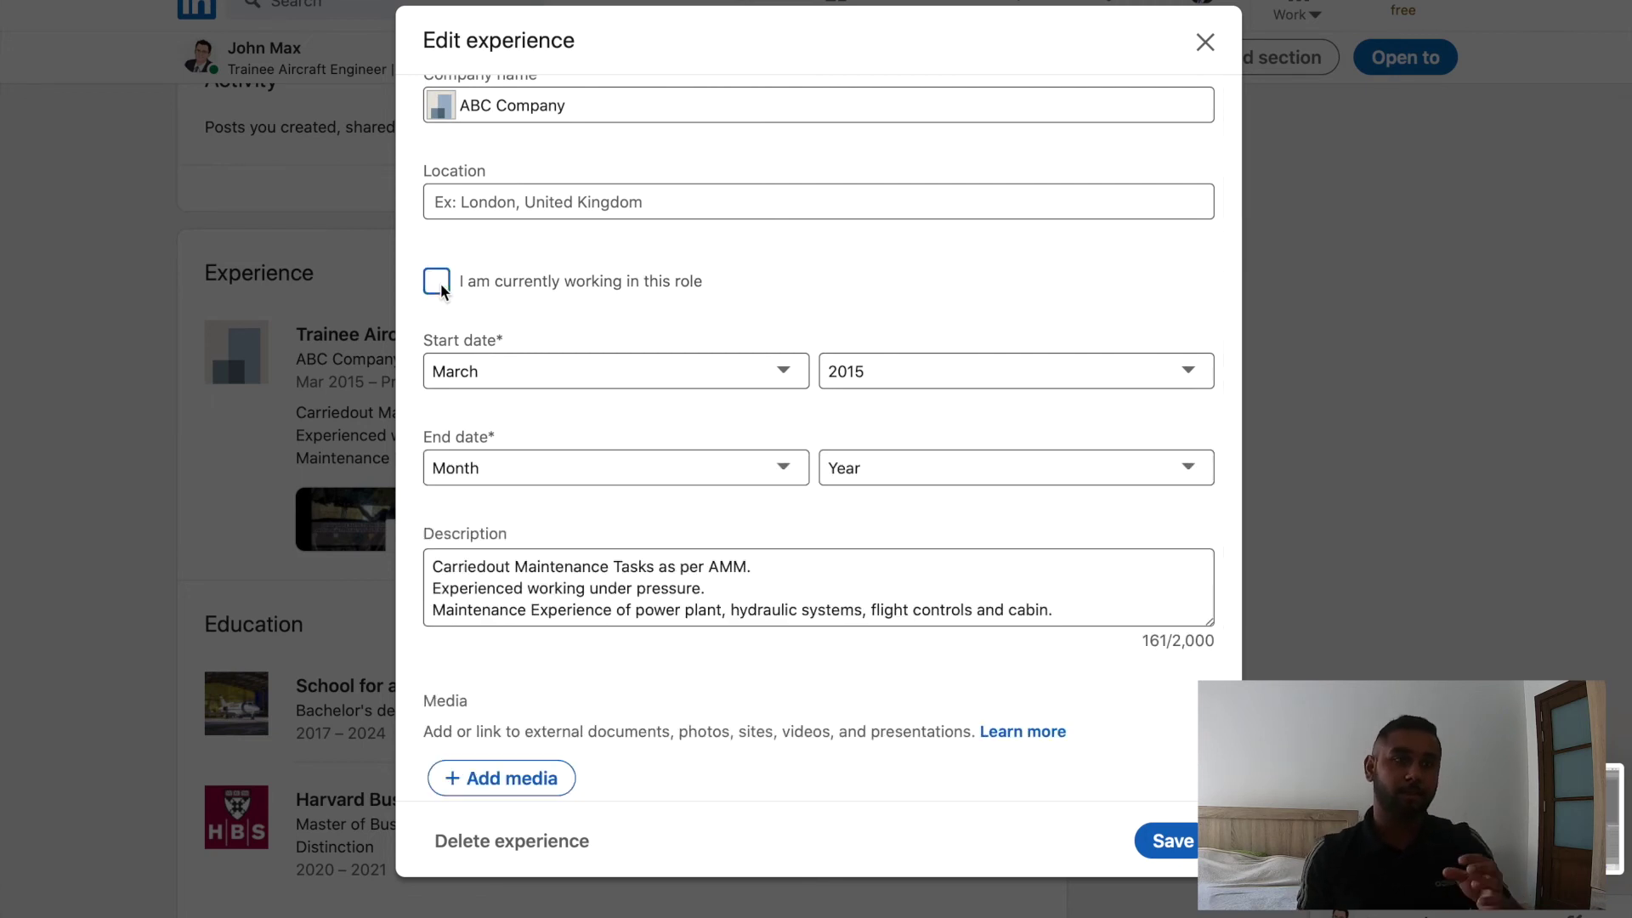
{"action": "left_click", "coordinate": [625, 476]}
{"action": "left_click", "coordinate": [606, 542]}
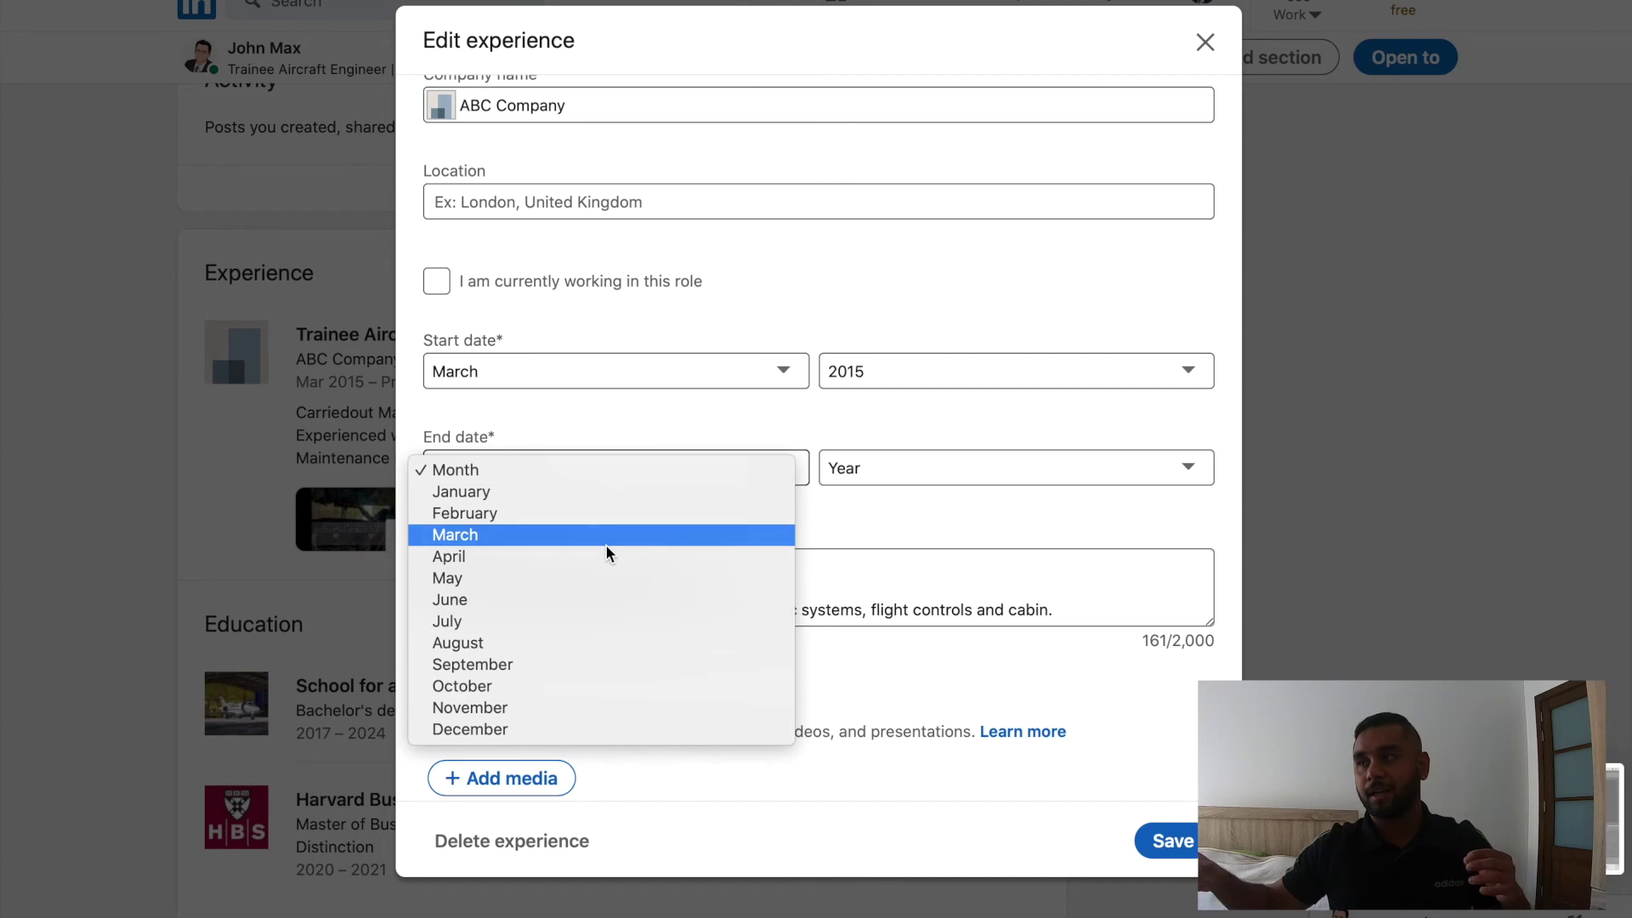
{"action": "left_click", "coordinate": [889, 476]}
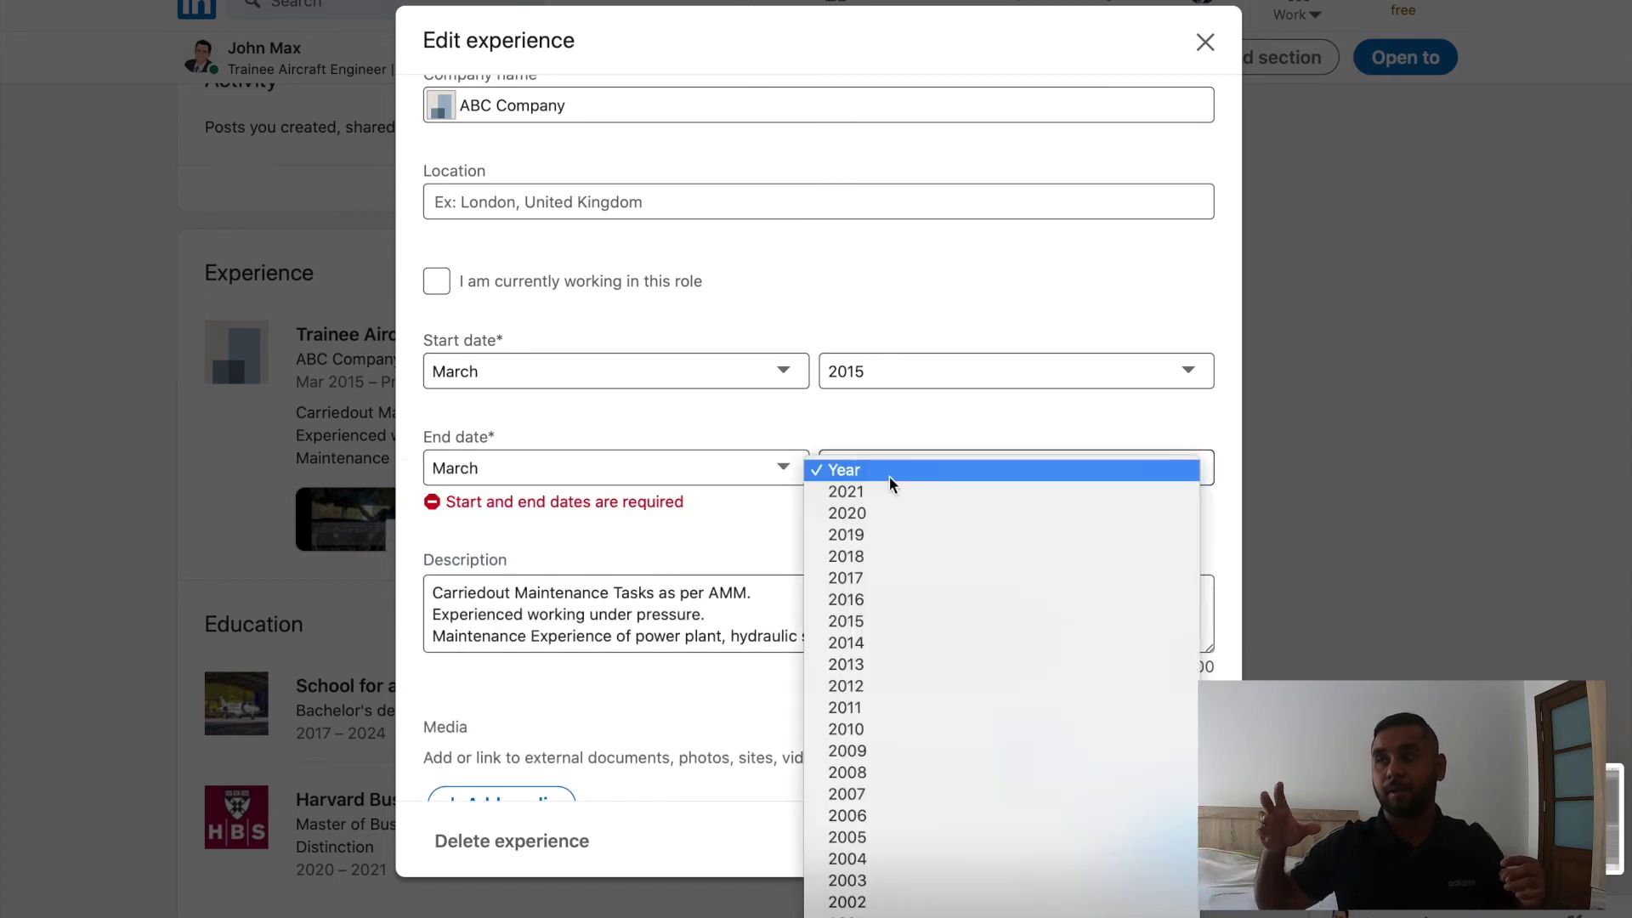
{"action": "left_click", "coordinate": [878, 558]}
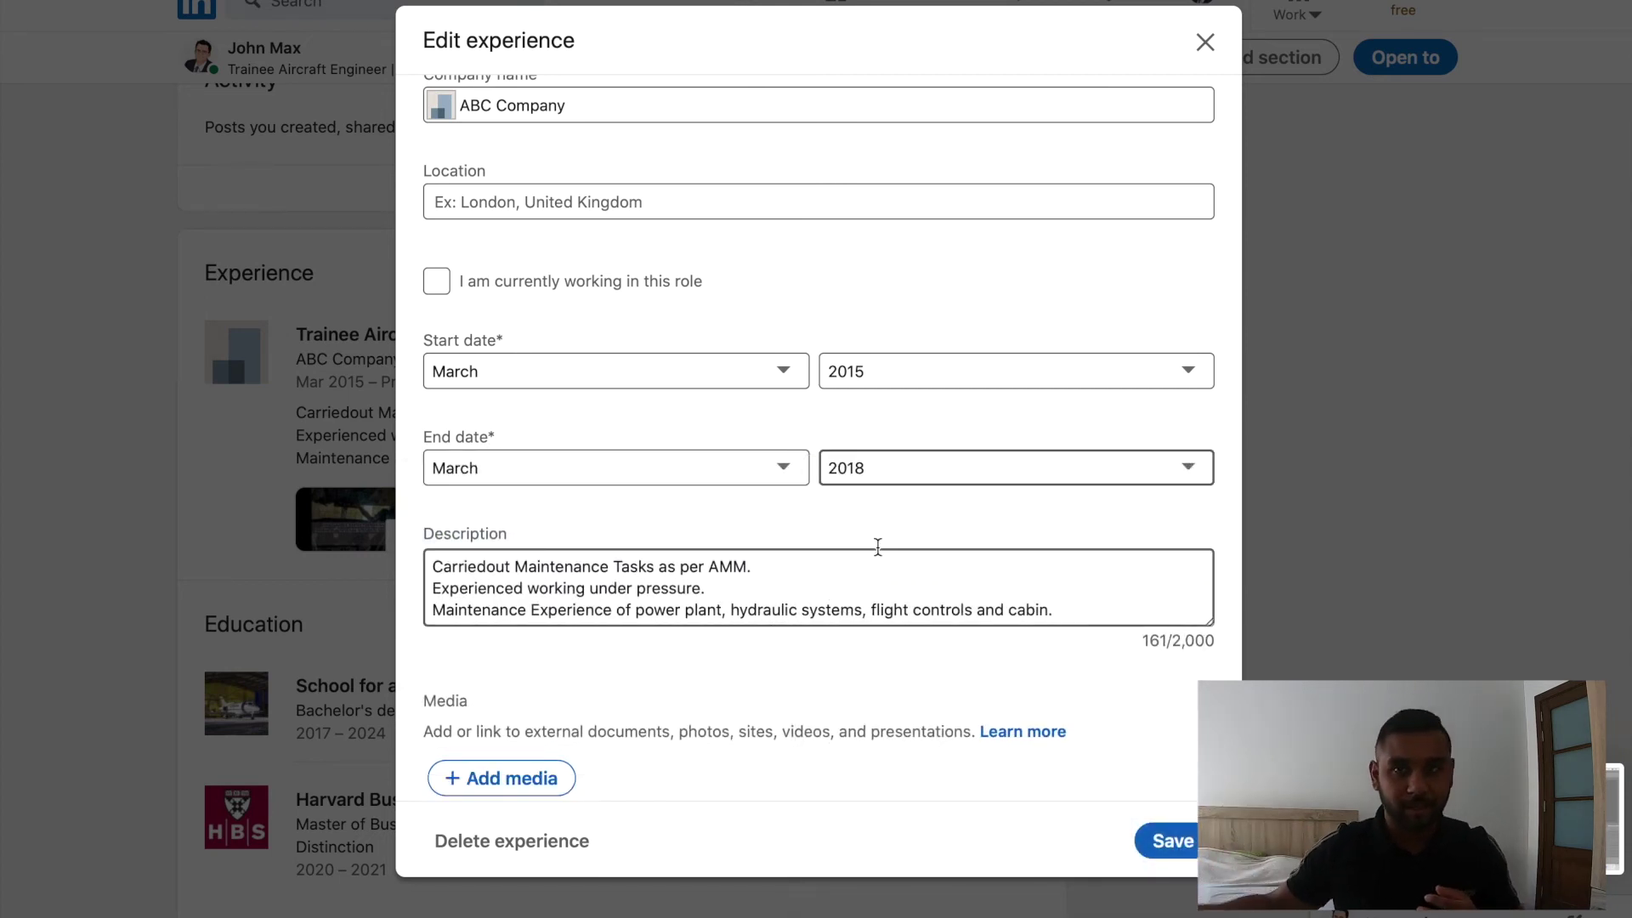
{"action": "left_click", "coordinate": [1173, 844]}
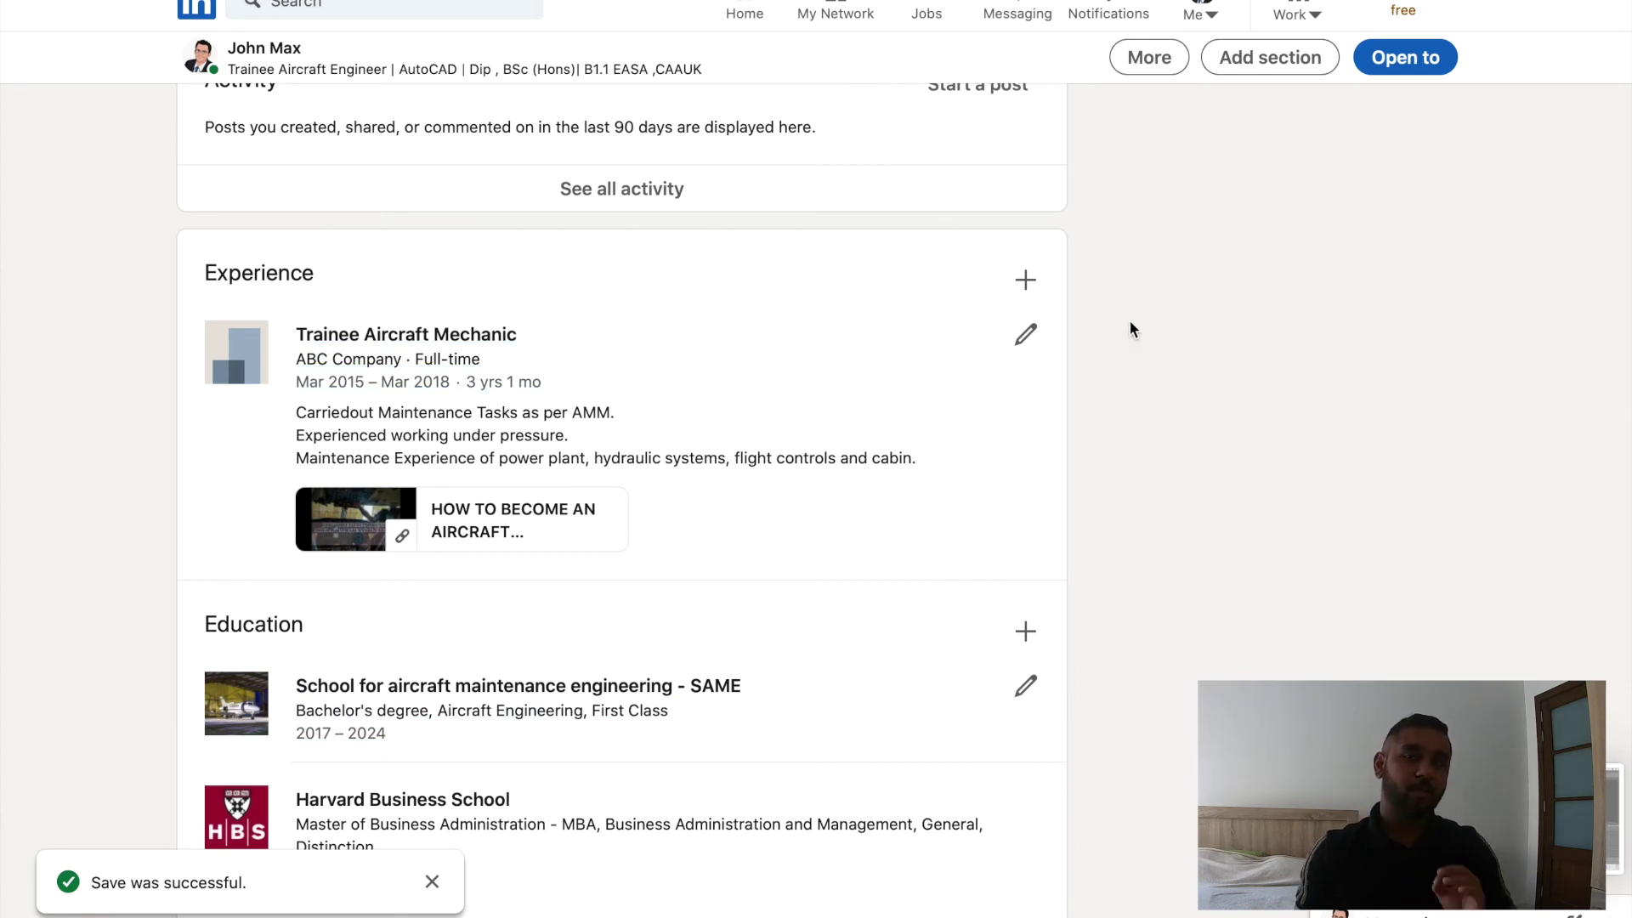
Open the recently viewed aircraft technician's profile and examine its header, About section and all Featured items.
{"action": "left_click", "coordinate": [295, 3]}
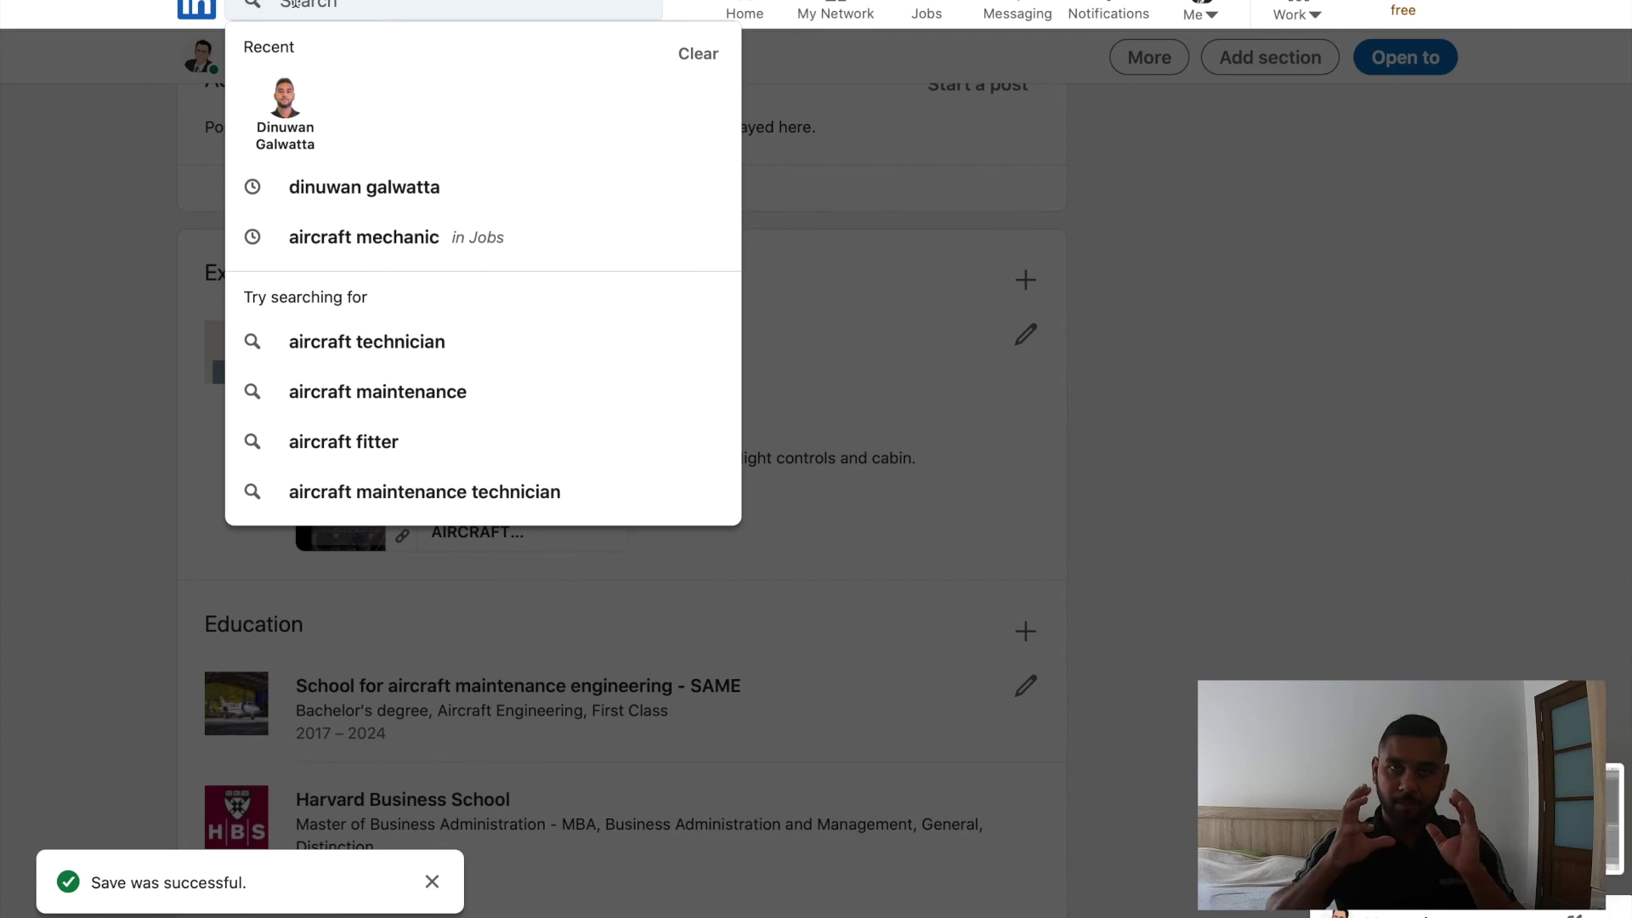
{"action": "key", "text": "Escape"}
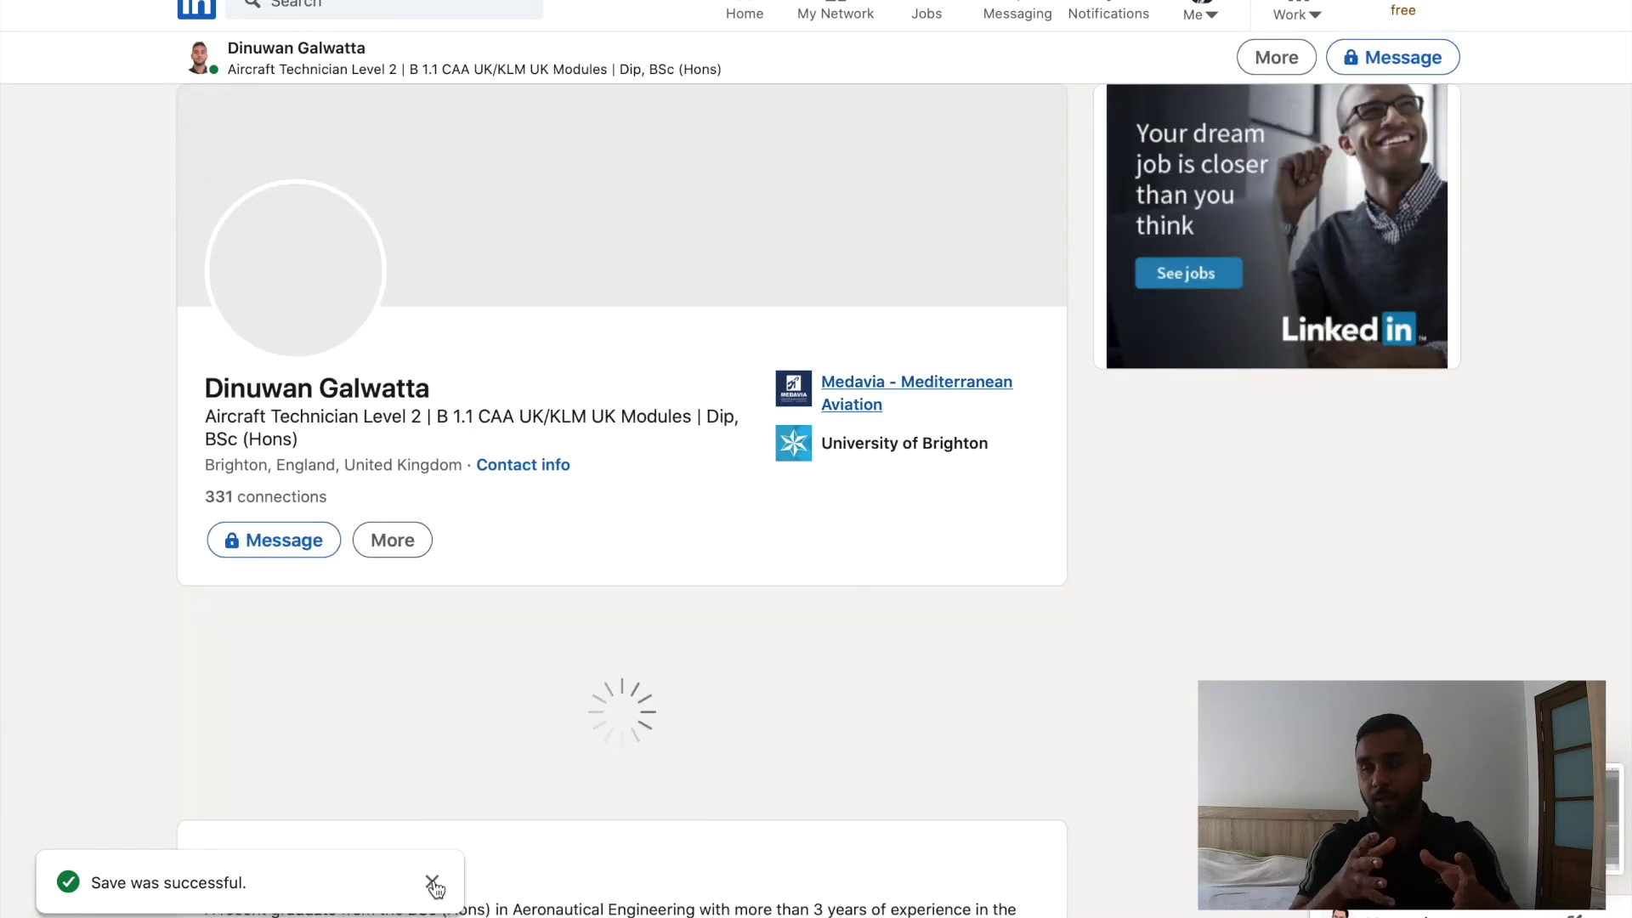
{"action": "left_click", "coordinate": [431, 881]}
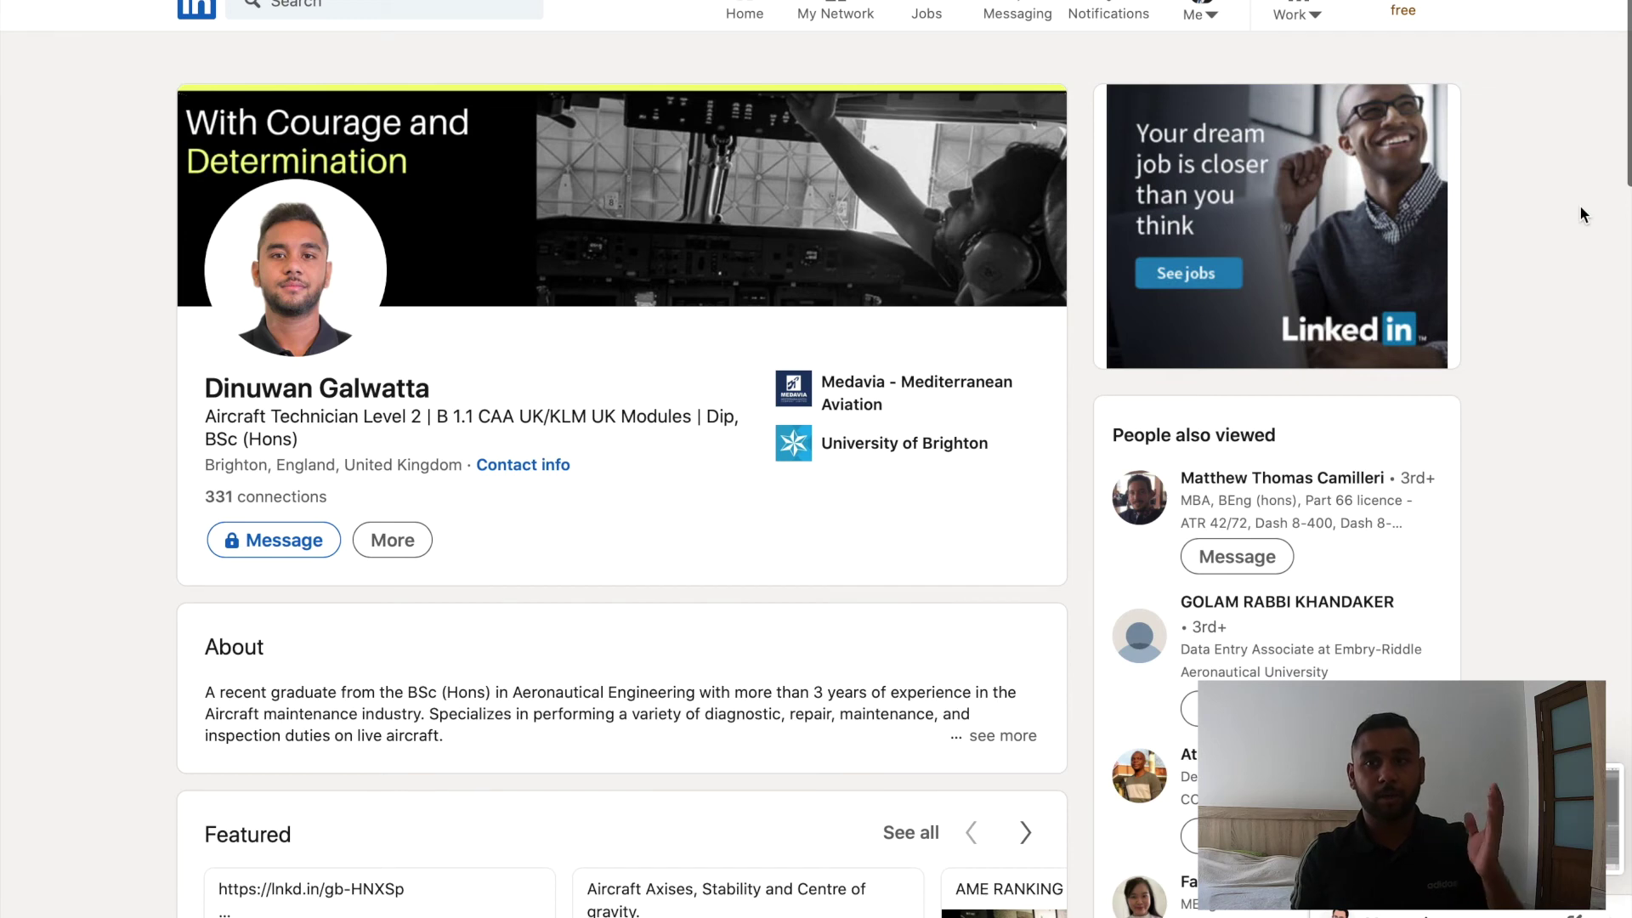
{"action": "scroll", "coordinate": [1579, 206], "scroll_direction": "down", "scroll_amount": 2}
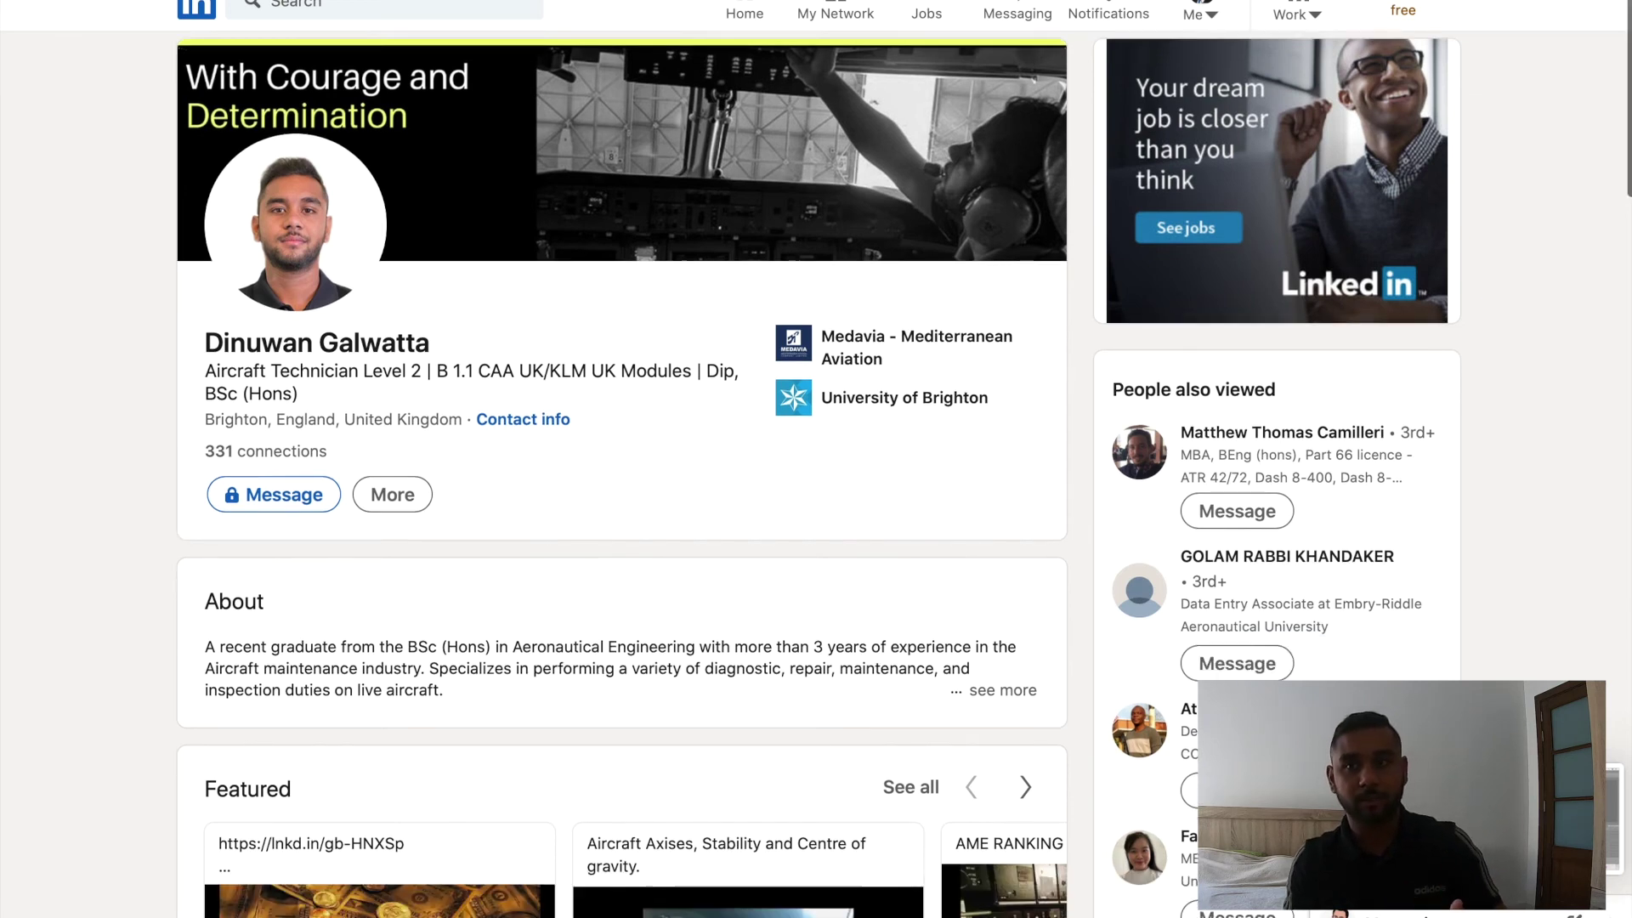
{"action": "scroll", "coordinate": [1437, 189], "scroll_direction": "down", "scroll_amount": 10}
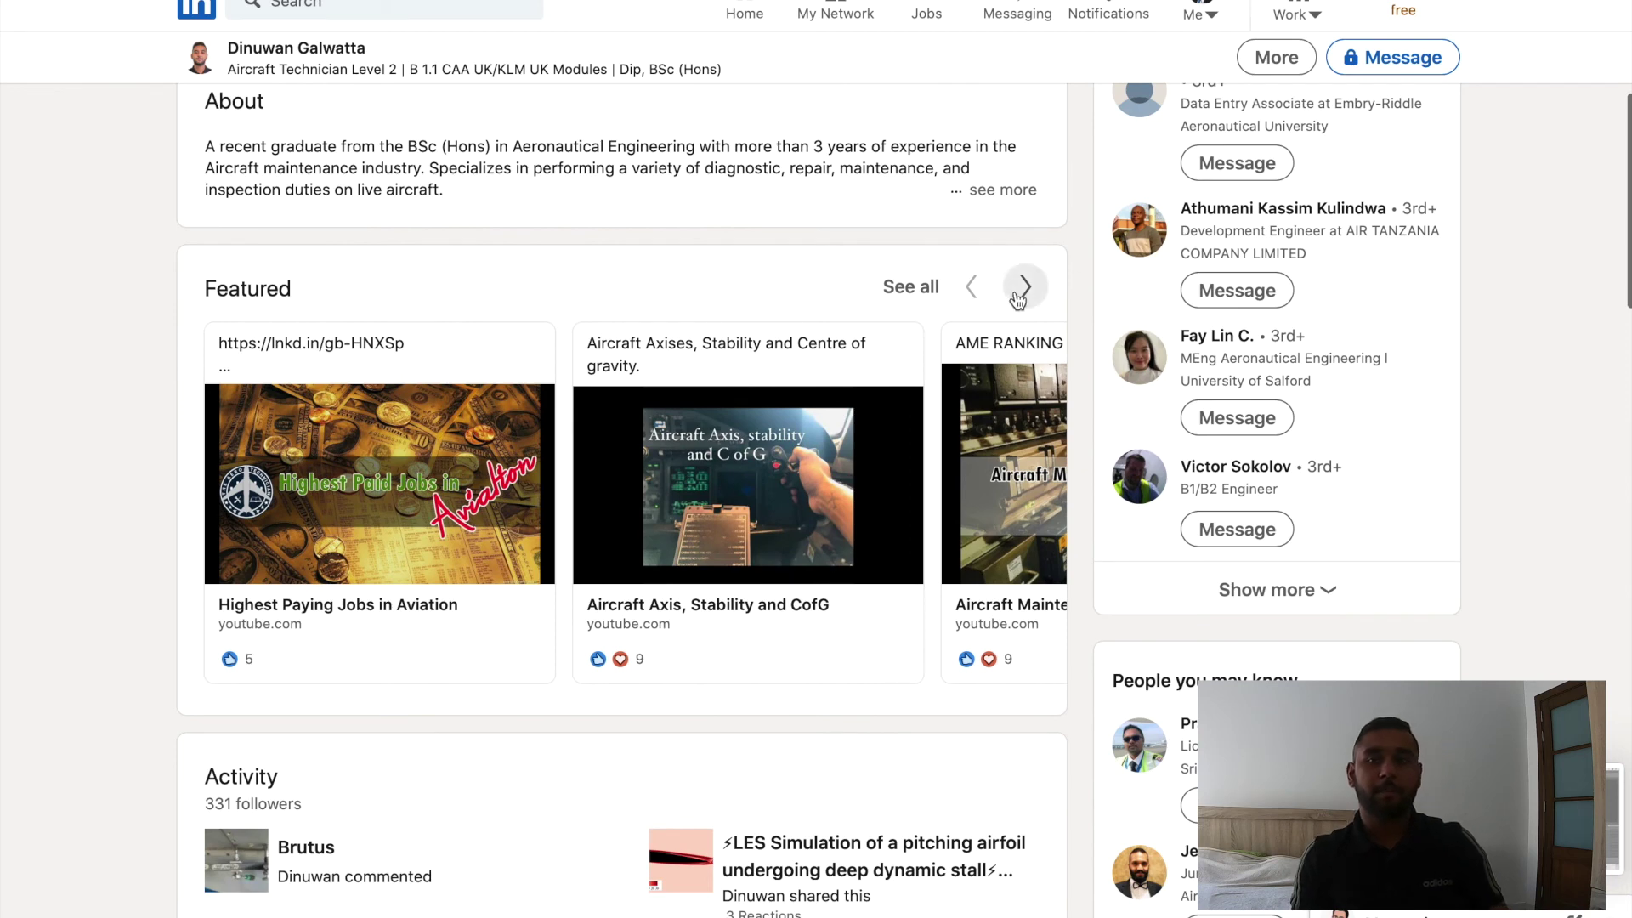
{"action": "left_click", "coordinate": [1024, 288]}
{"action": "left_click", "coordinate": [1025, 287]}
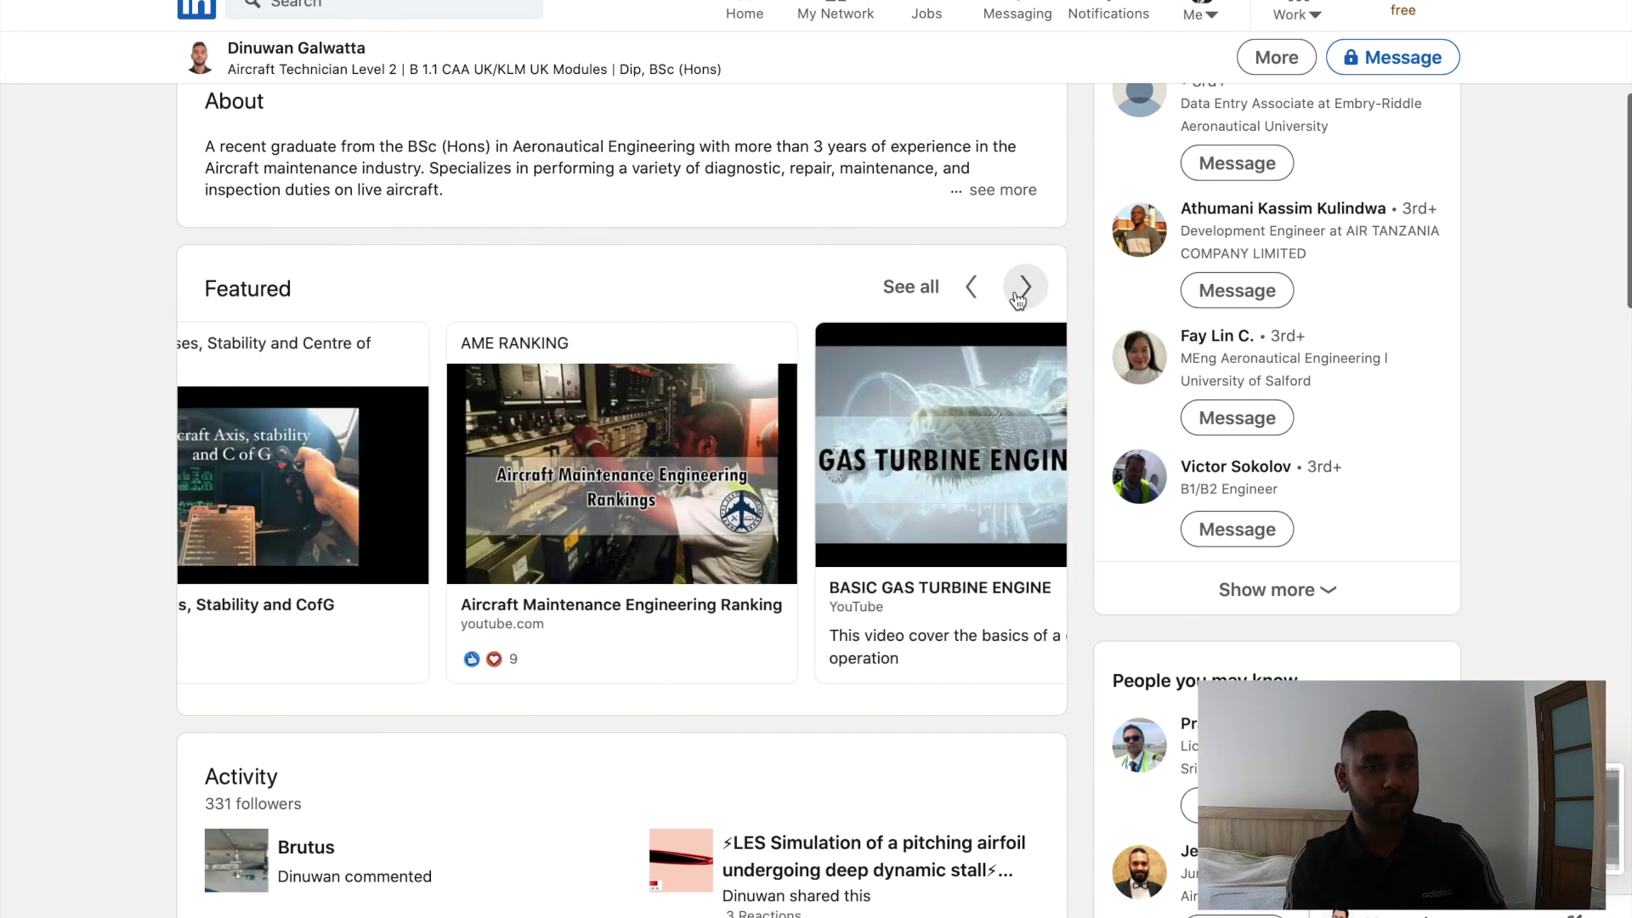
{"action": "left_click", "coordinate": [1017, 294]}
{"action": "left_click", "coordinate": [1016, 295]}
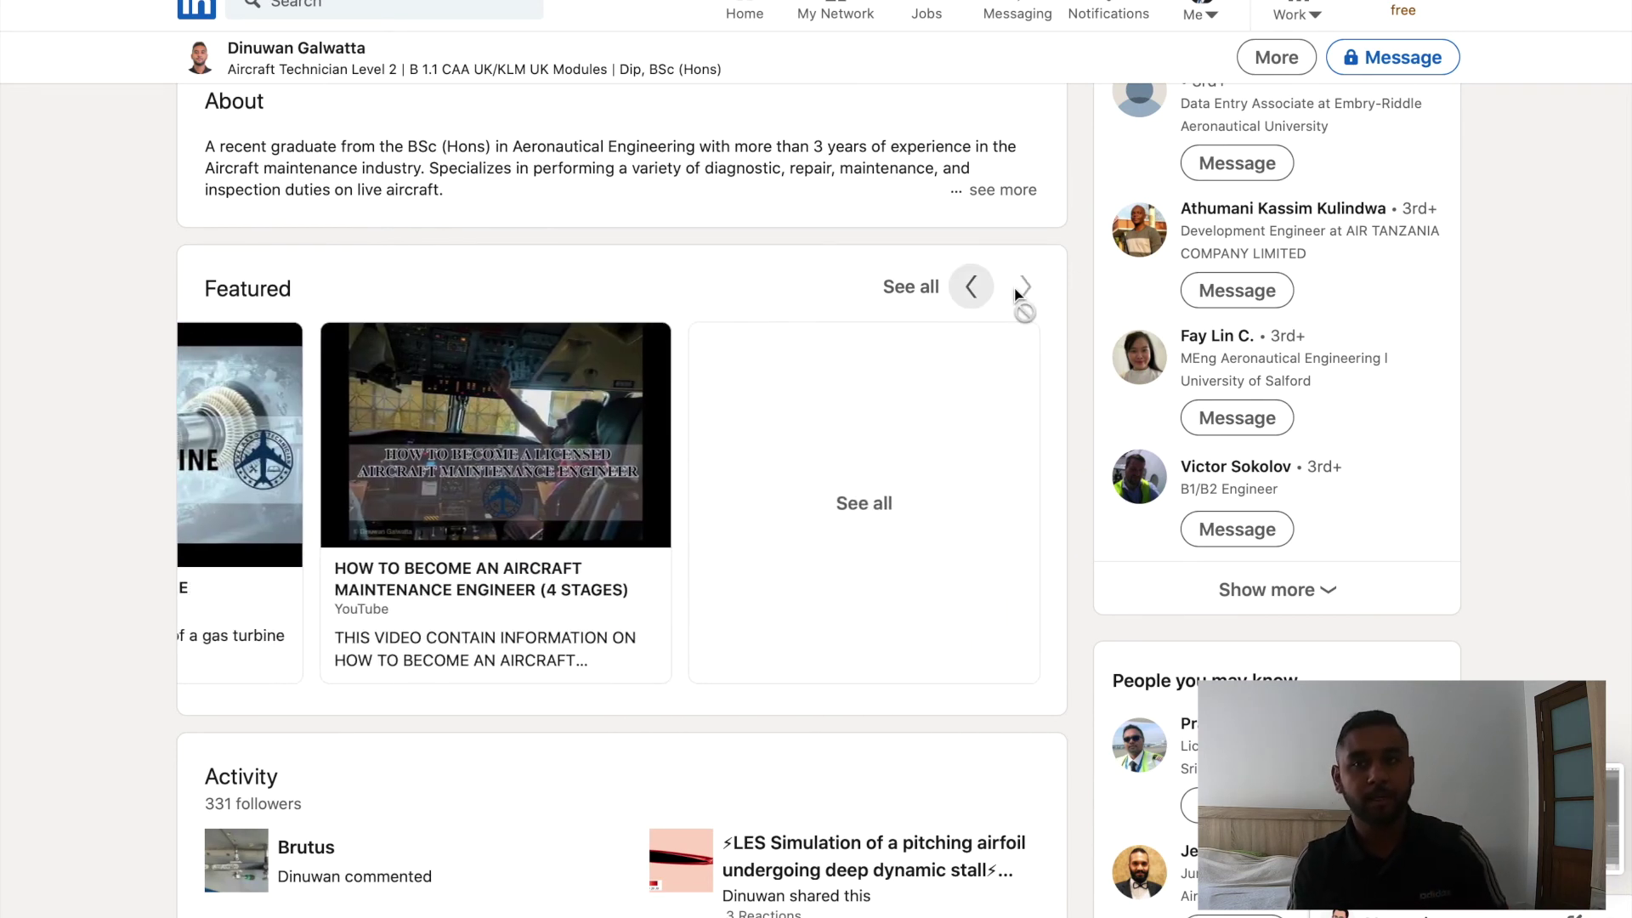
Examine the technician profile's experience, education, licenses and certifications, and skills and endorsements.
{"action": "scroll", "coordinate": [1016, 294], "scroll_direction": "down", "scroll_amount": 6}
{"action": "scroll", "coordinate": [819, 500], "scroll_direction": "down", "scroll_amount": 7}
{"action": "scroll", "coordinate": [819, 500], "scroll_direction": "down", "scroll_amount": 6}
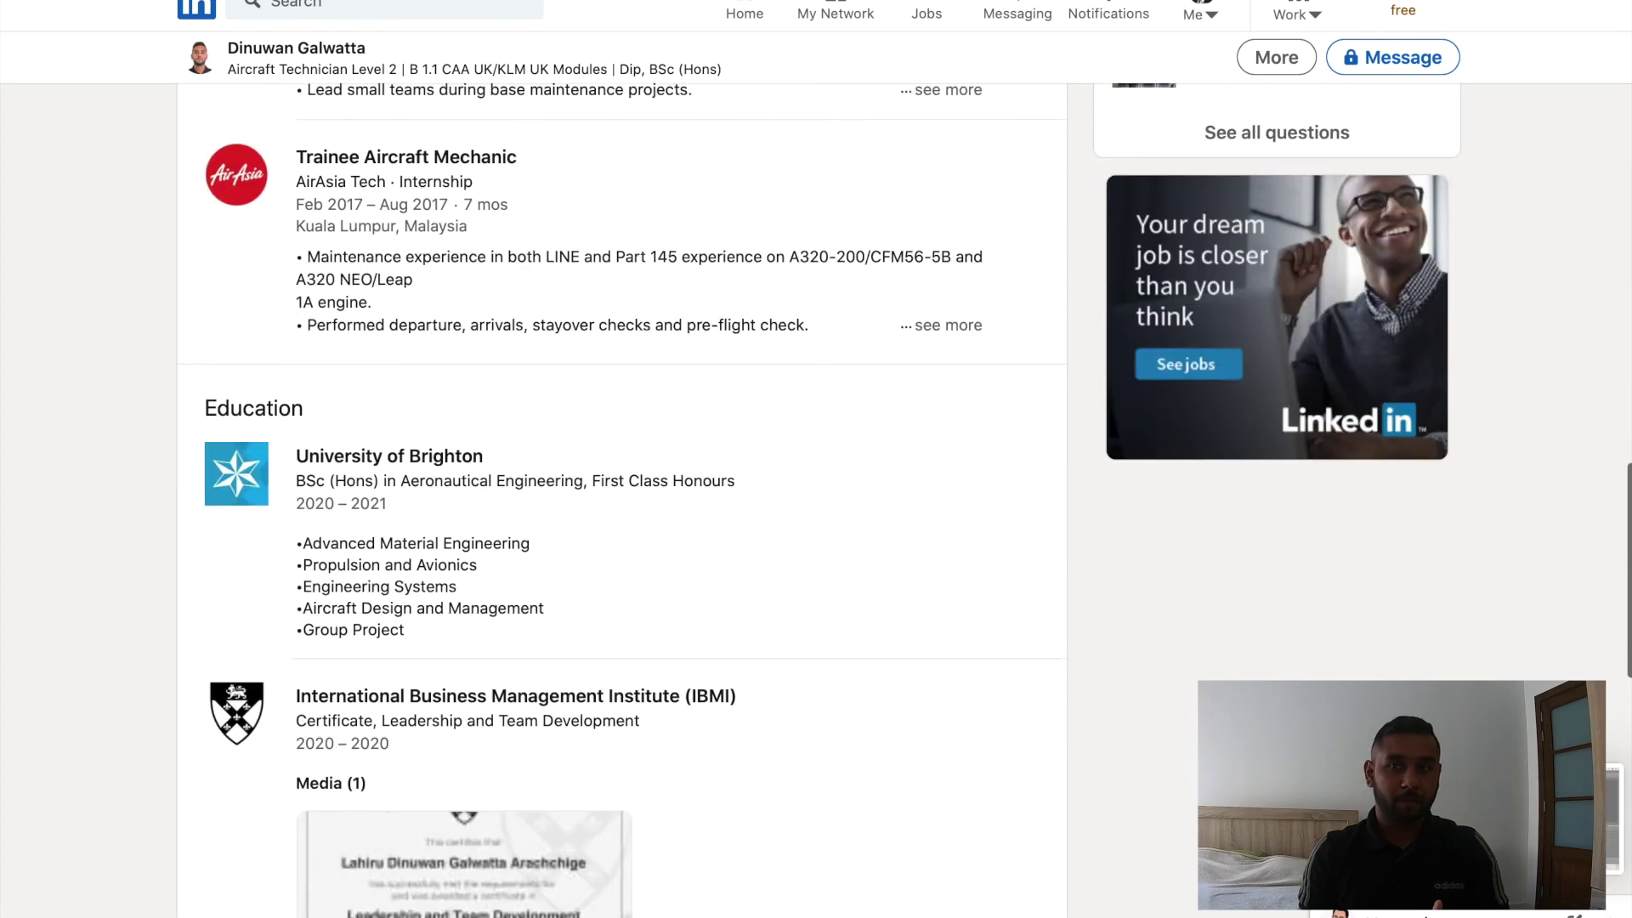
{"action": "scroll", "coordinate": [819, 500], "scroll_direction": "down", "scroll_amount": 6}
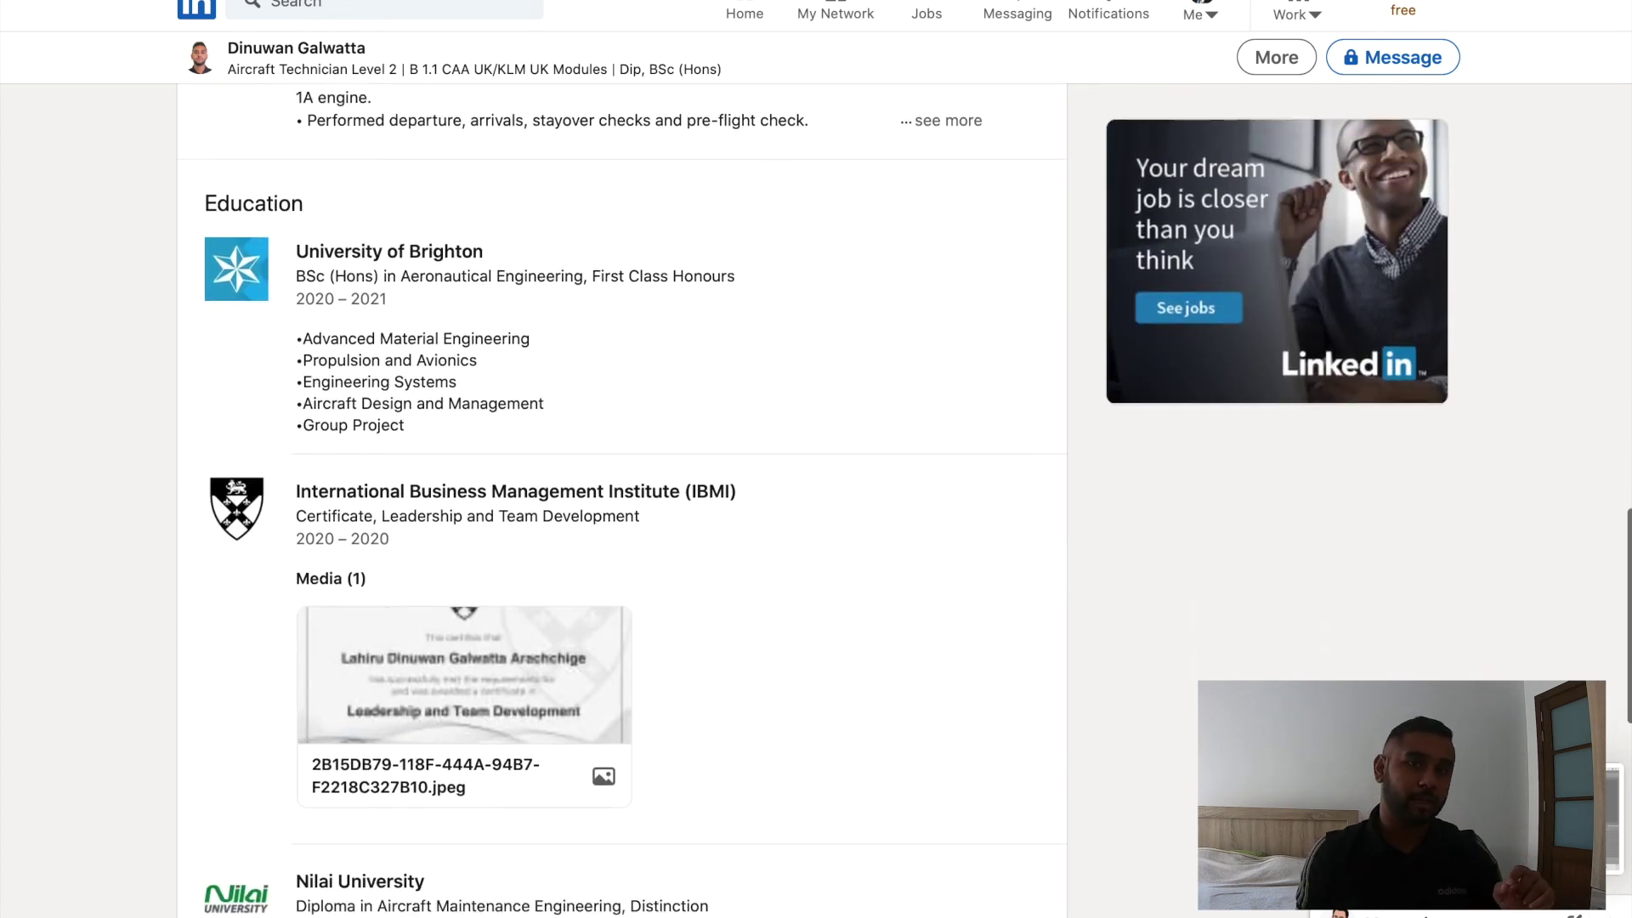
{"action": "scroll", "coordinate": [820, 500], "scroll_direction": "down", "scroll_amount": 3}
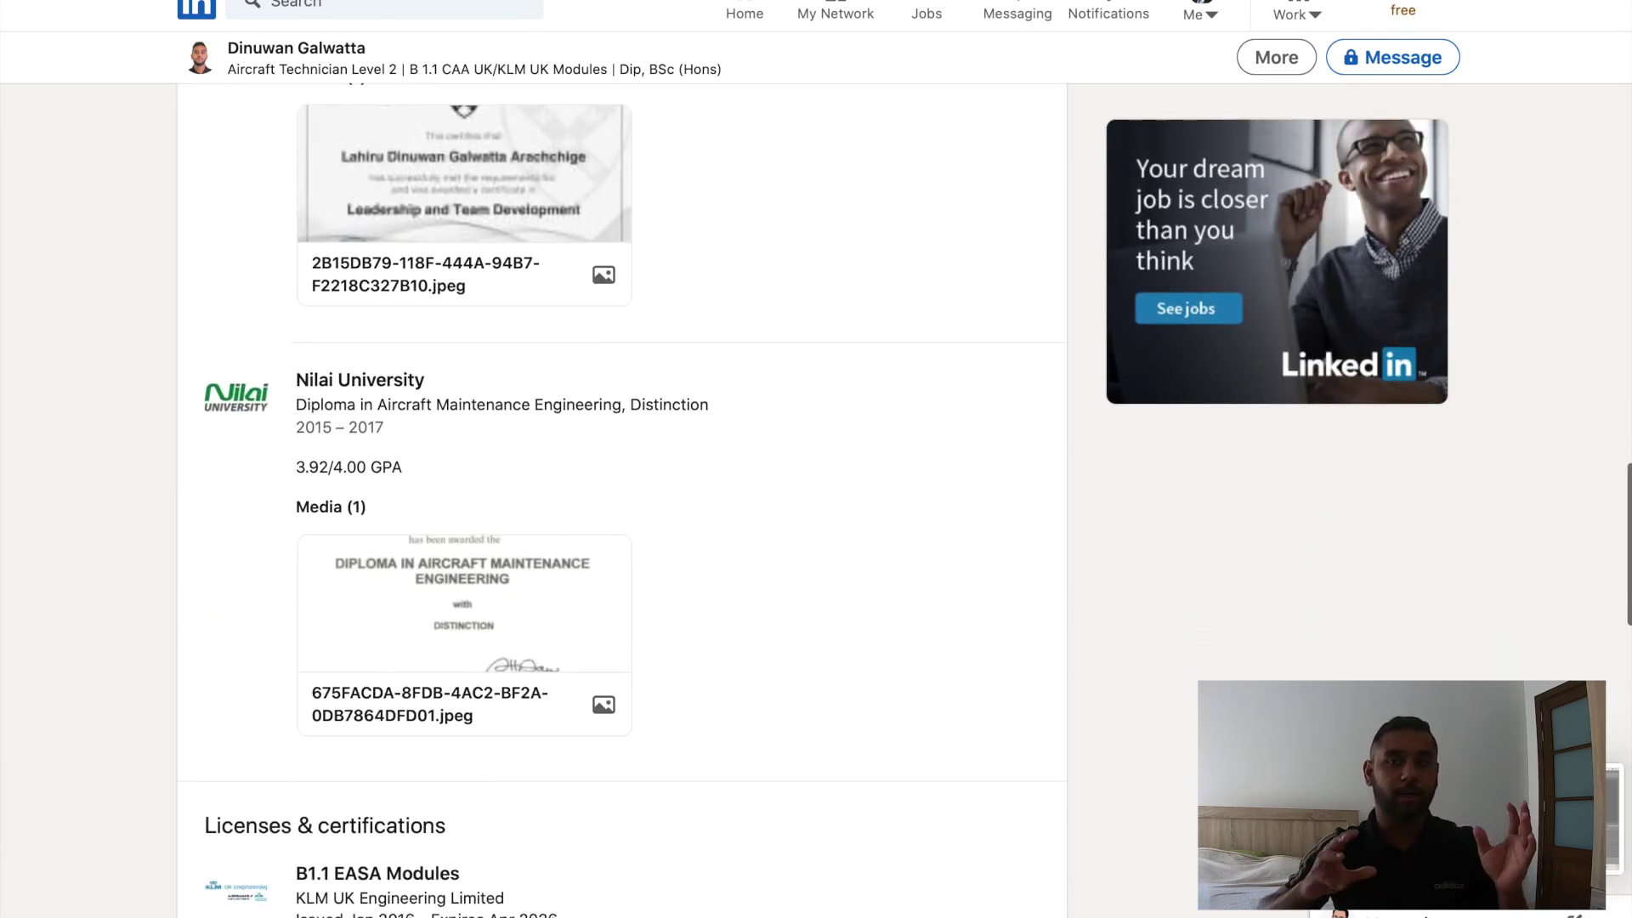
{"action": "scroll", "coordinate": [819, 500], "scroll_direction": "down", "scroll_amount": 7}
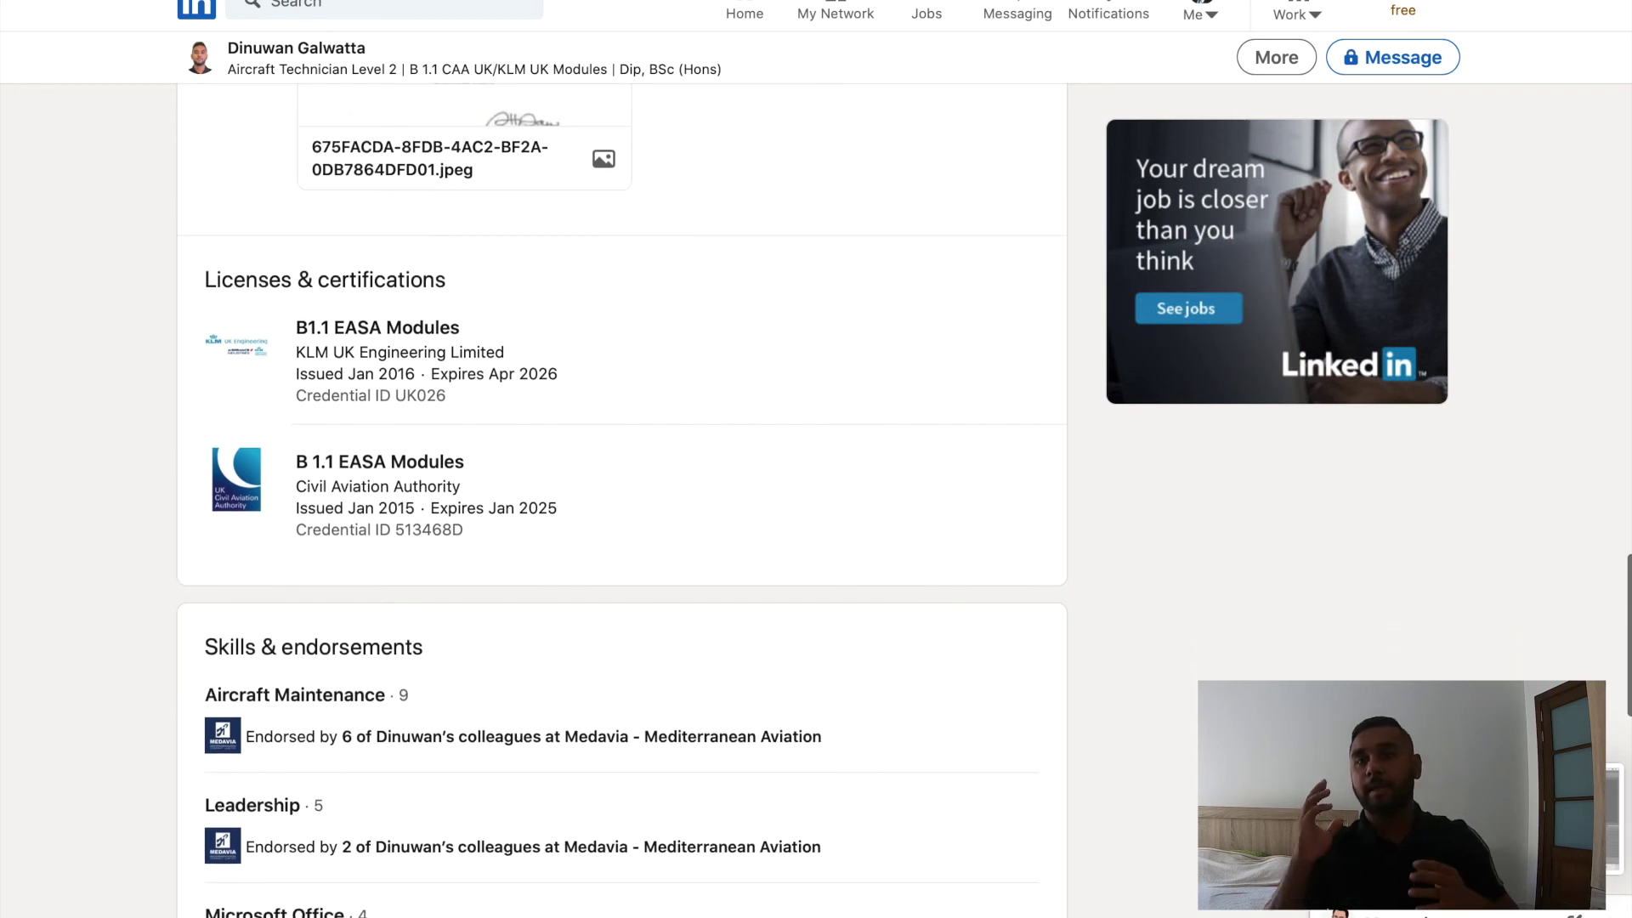
{"action": "scroll", "coordinate": [623, 500], "scroll_direction": "down", "scroll_amount": 7}
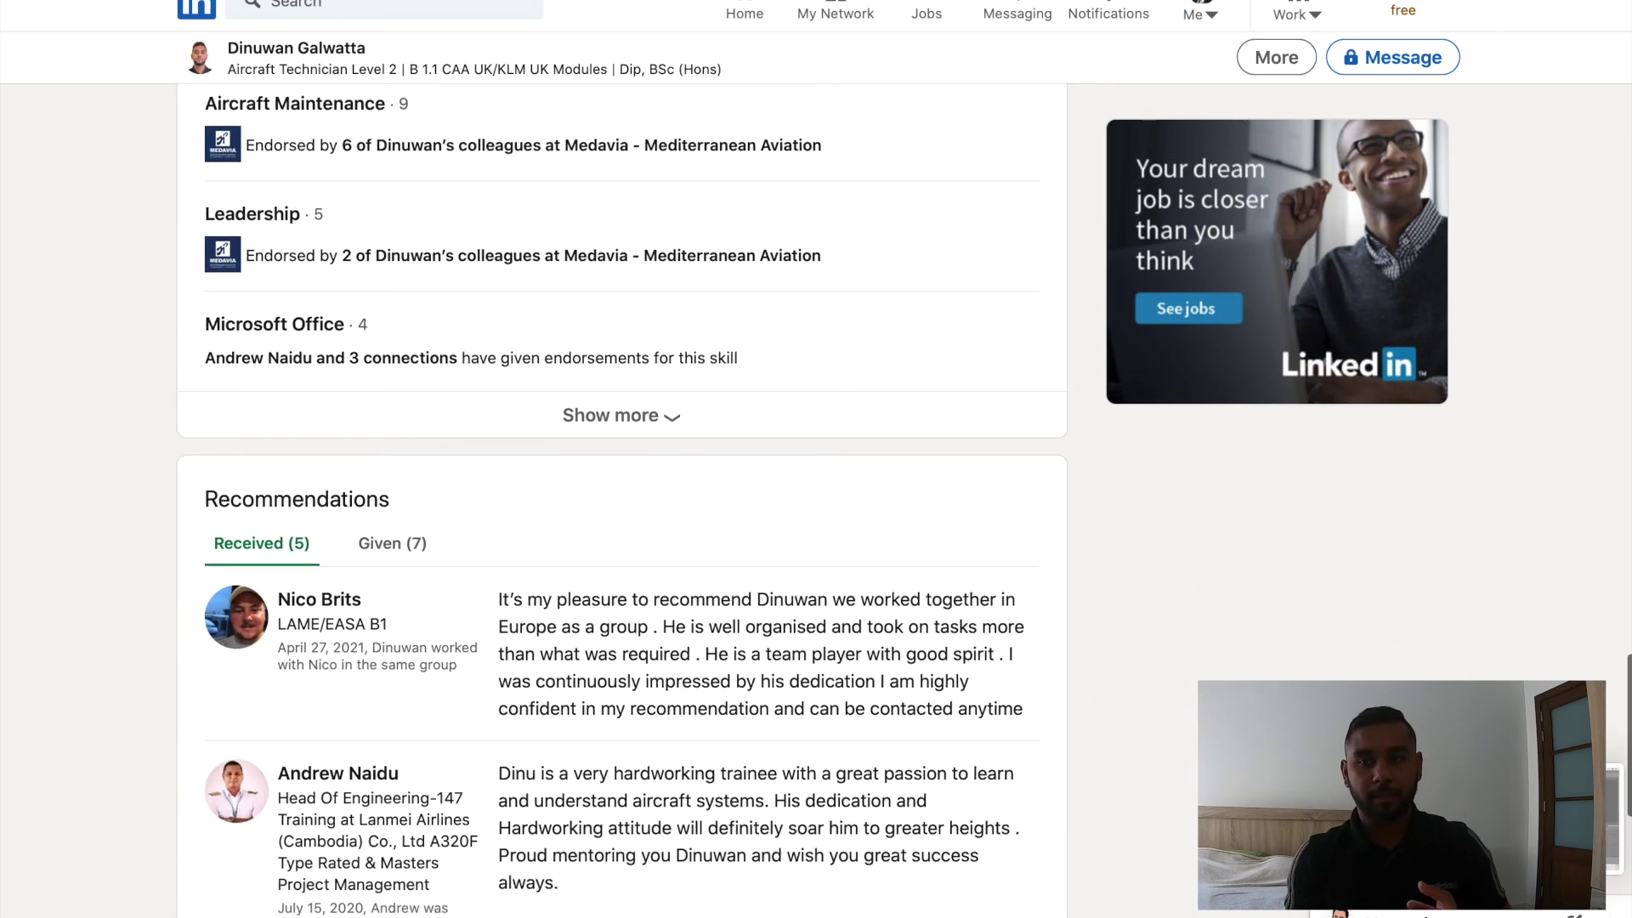
Expand the received recommendations on the technician's profile and read through them.
{"action": "scroll", "coordinate": [622, 500], "scroll_direction": "down", "scroll_amount": 2}
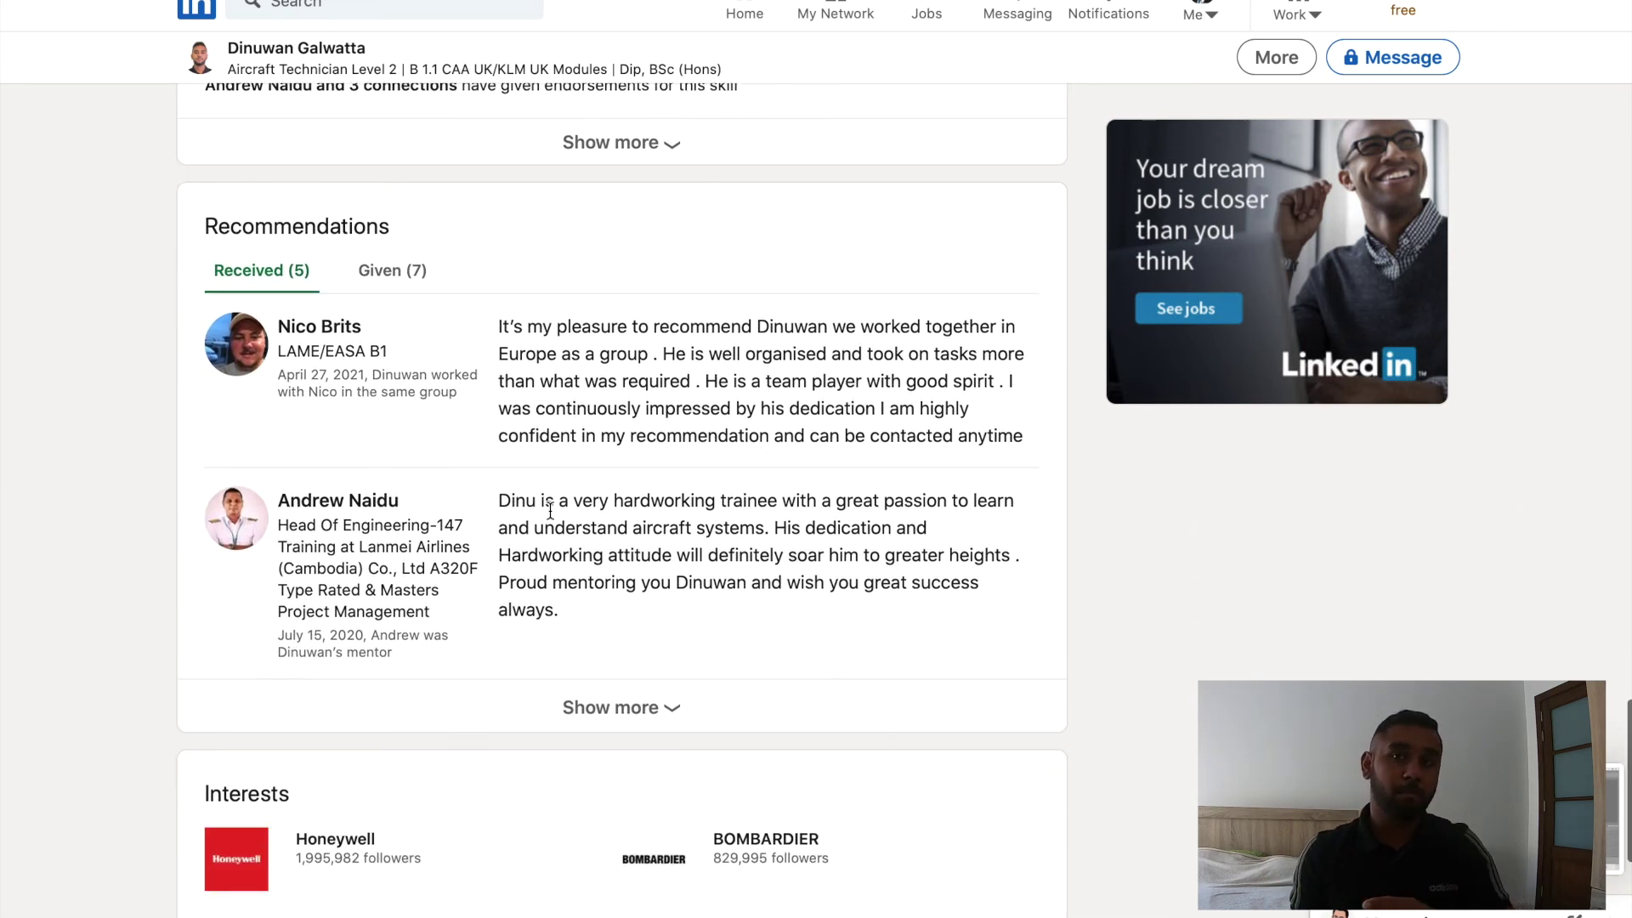
{"action": "left_click", "coordinate": [623, 708]}
{"action": "scroll", "coordinate": [623, 721], "scroll_direction": "down", "scroll_amount": 1}
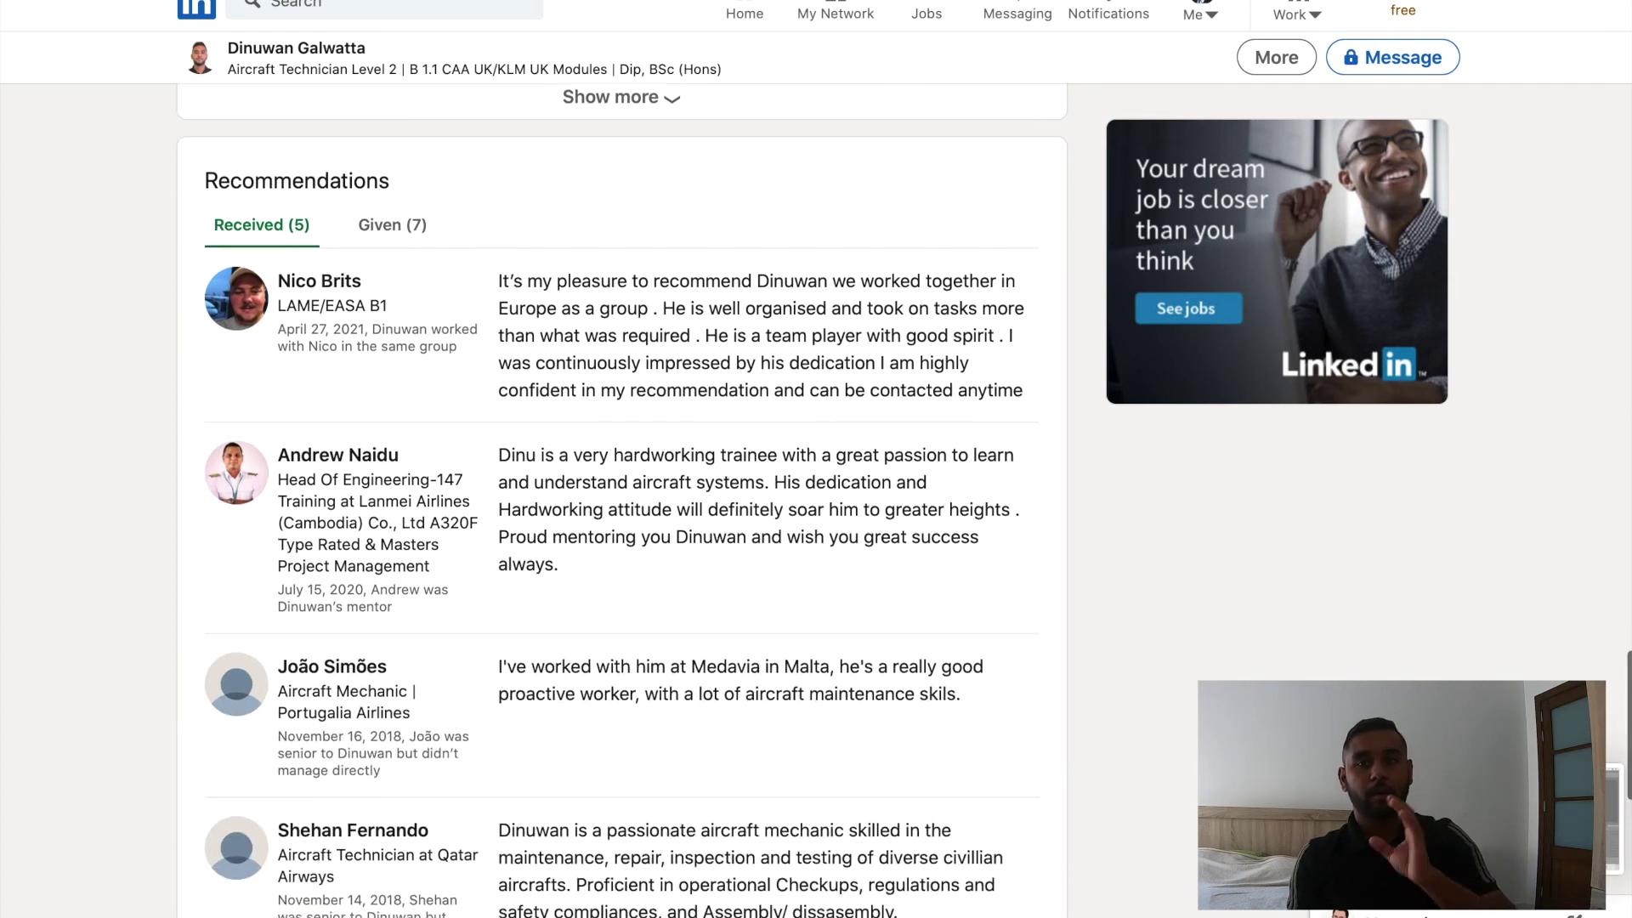
{"action": "scroll", "coordinate": [623, 499], "scroll_direction": "down", "scroll_amount": 3}
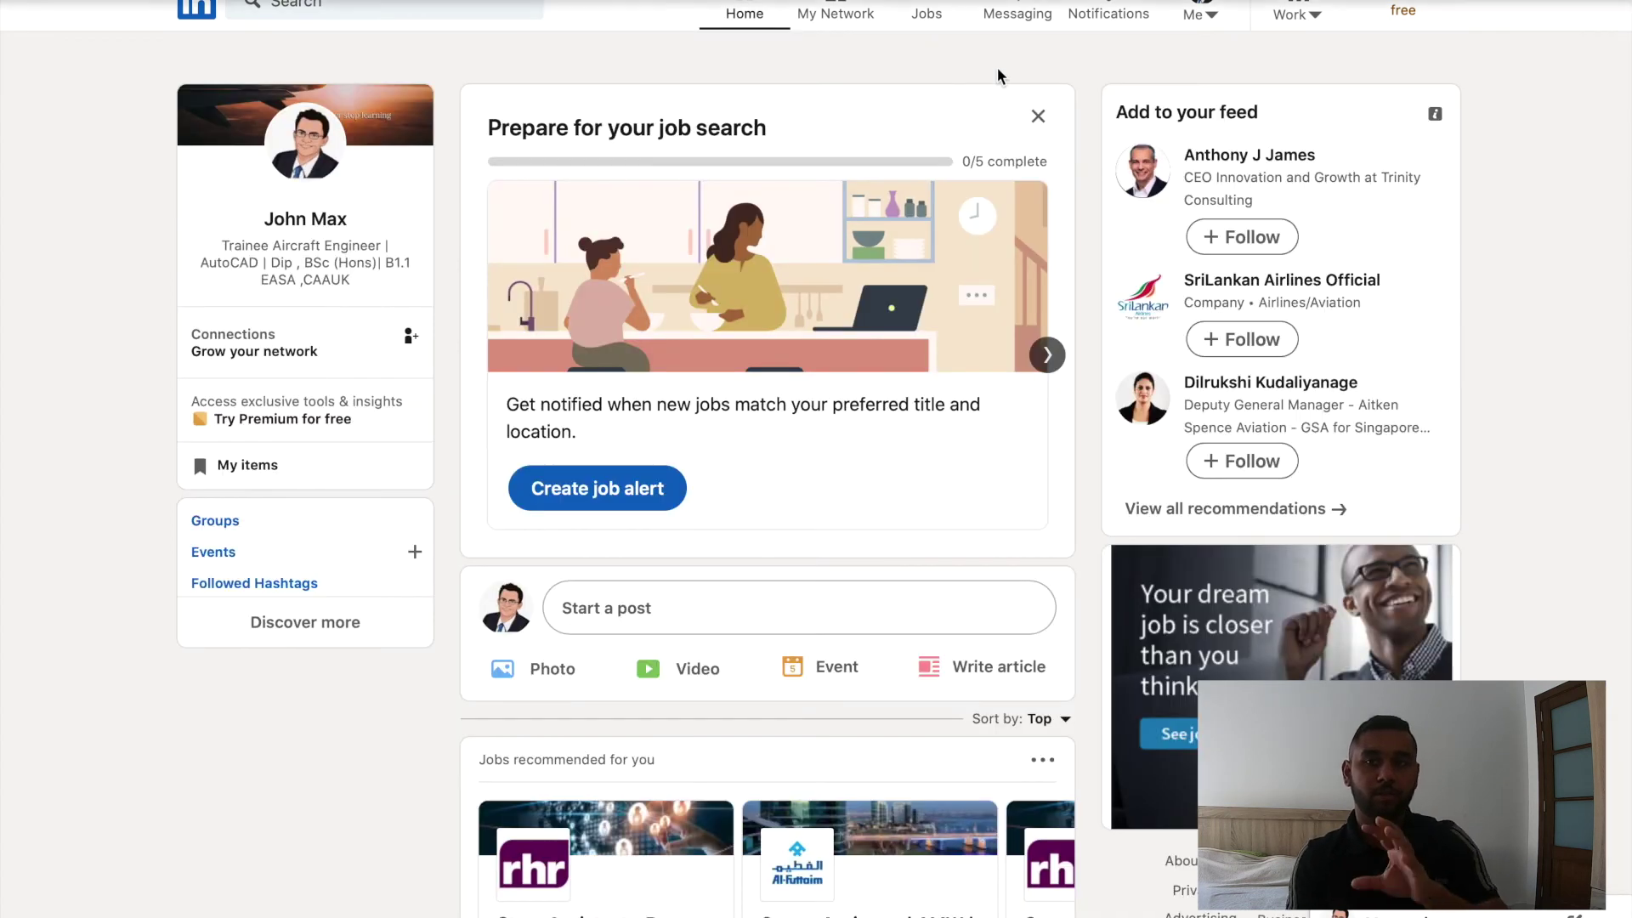
Go to the job listings and rerun the recent "aircraft mechanic" search for the European Union.
{"action": "left_click", "coordinate": [935, 15]}
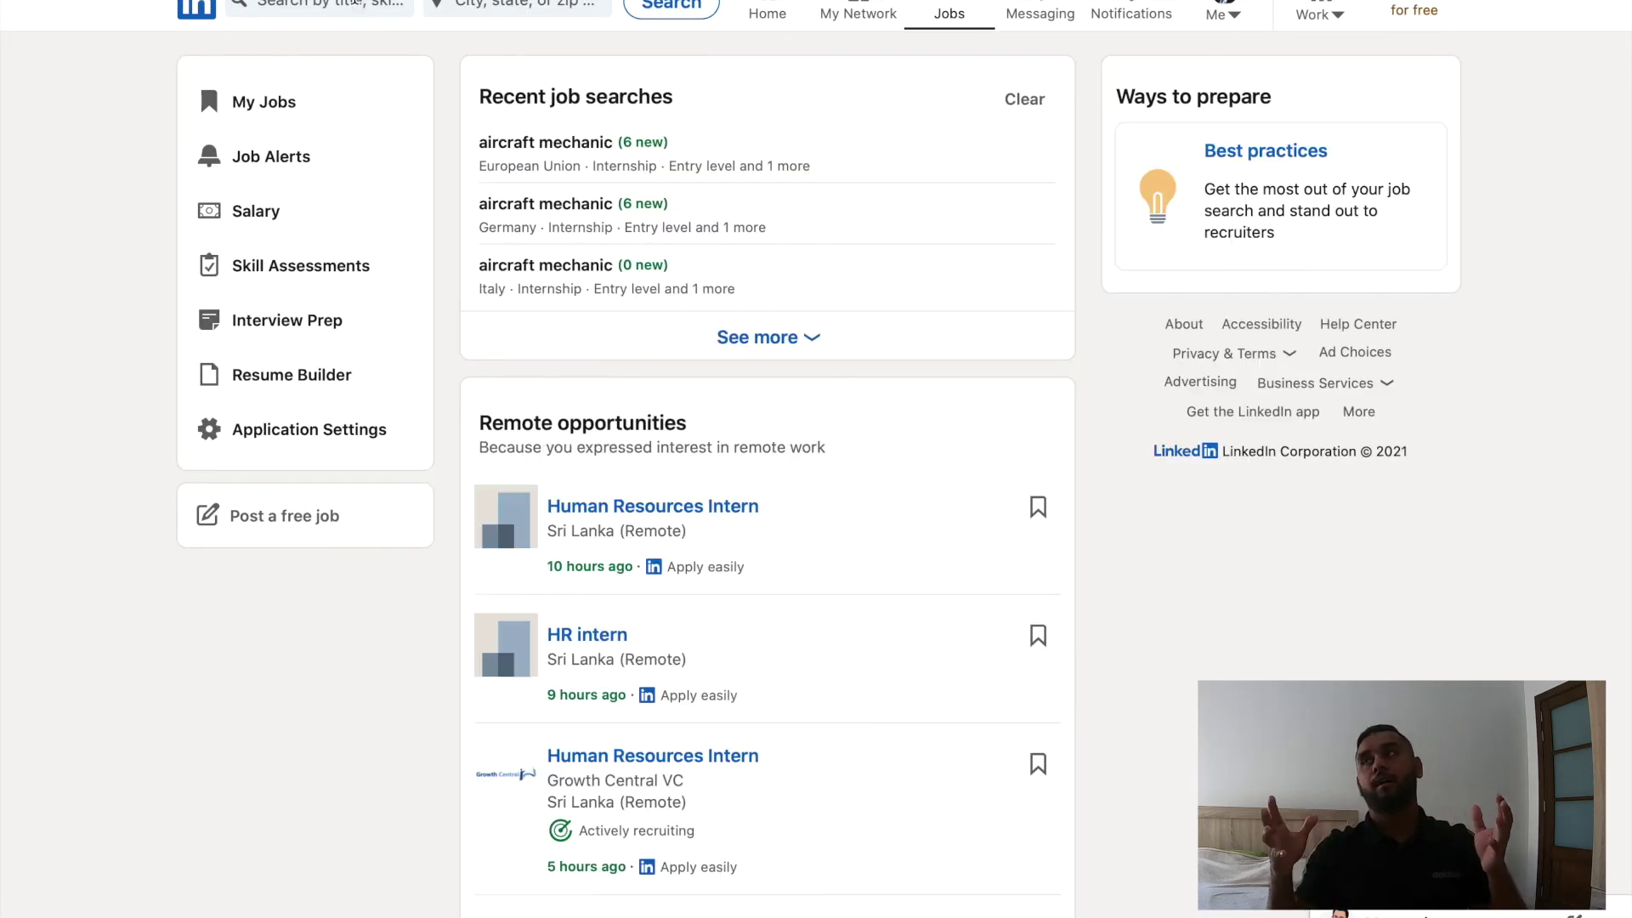
{"action": "left_click", "coordinate": [355, 3]}
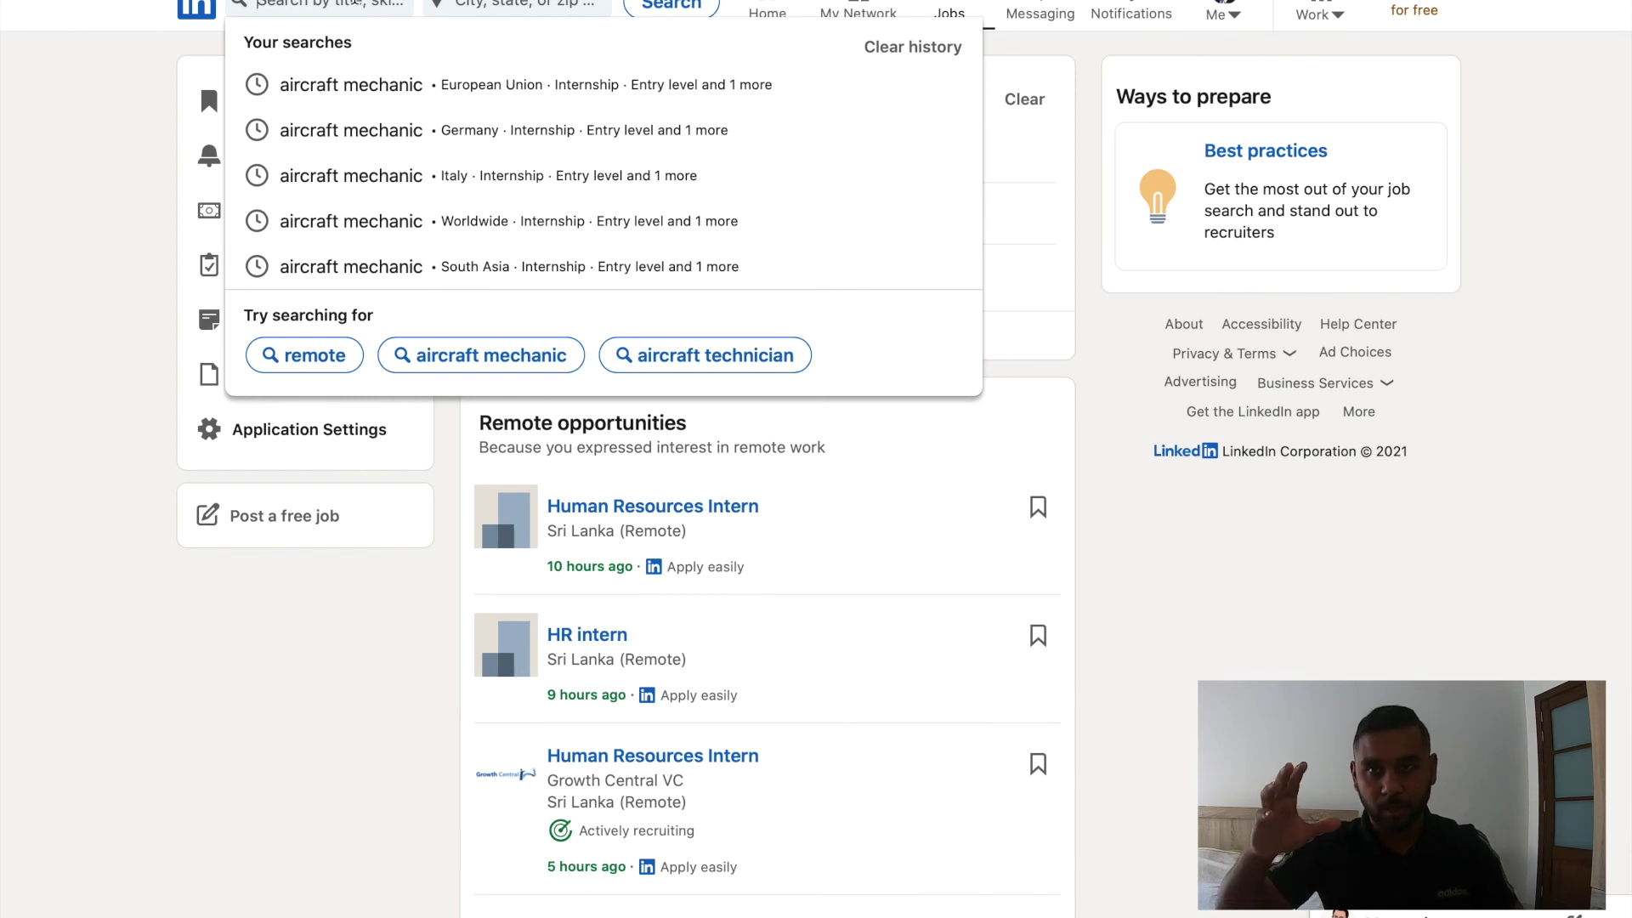
{"action": "left_click", "coordinate": [460, 101]}
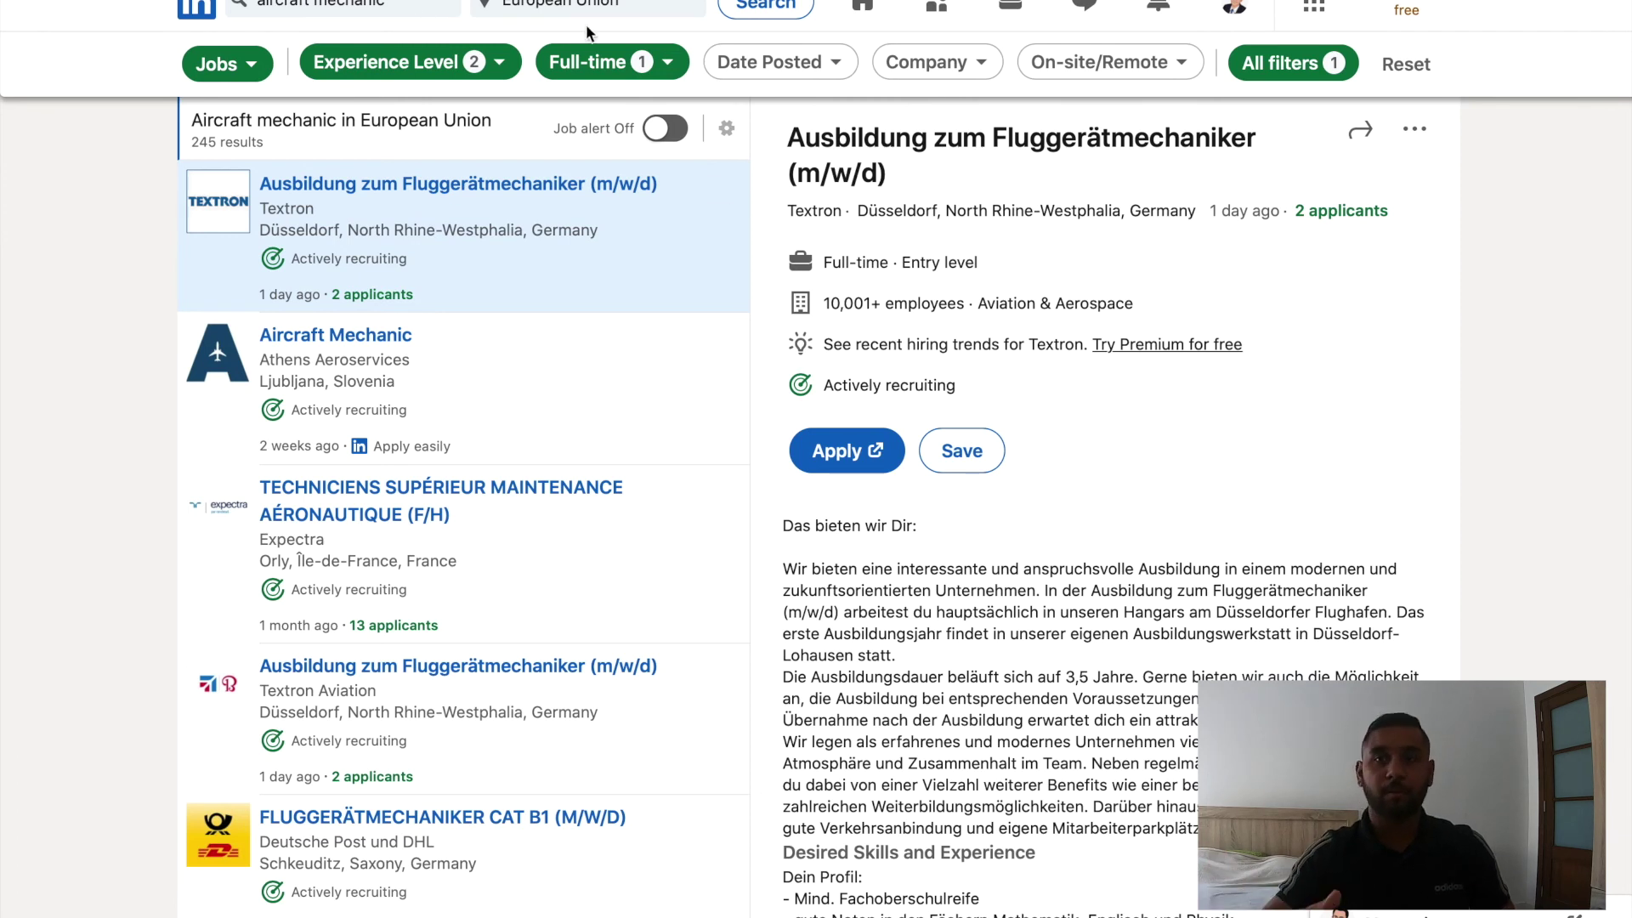
Replace the location of the aircraft mechanic job search with "UNITED".
{"action": "left_click", "coordinate": [631, 7]}
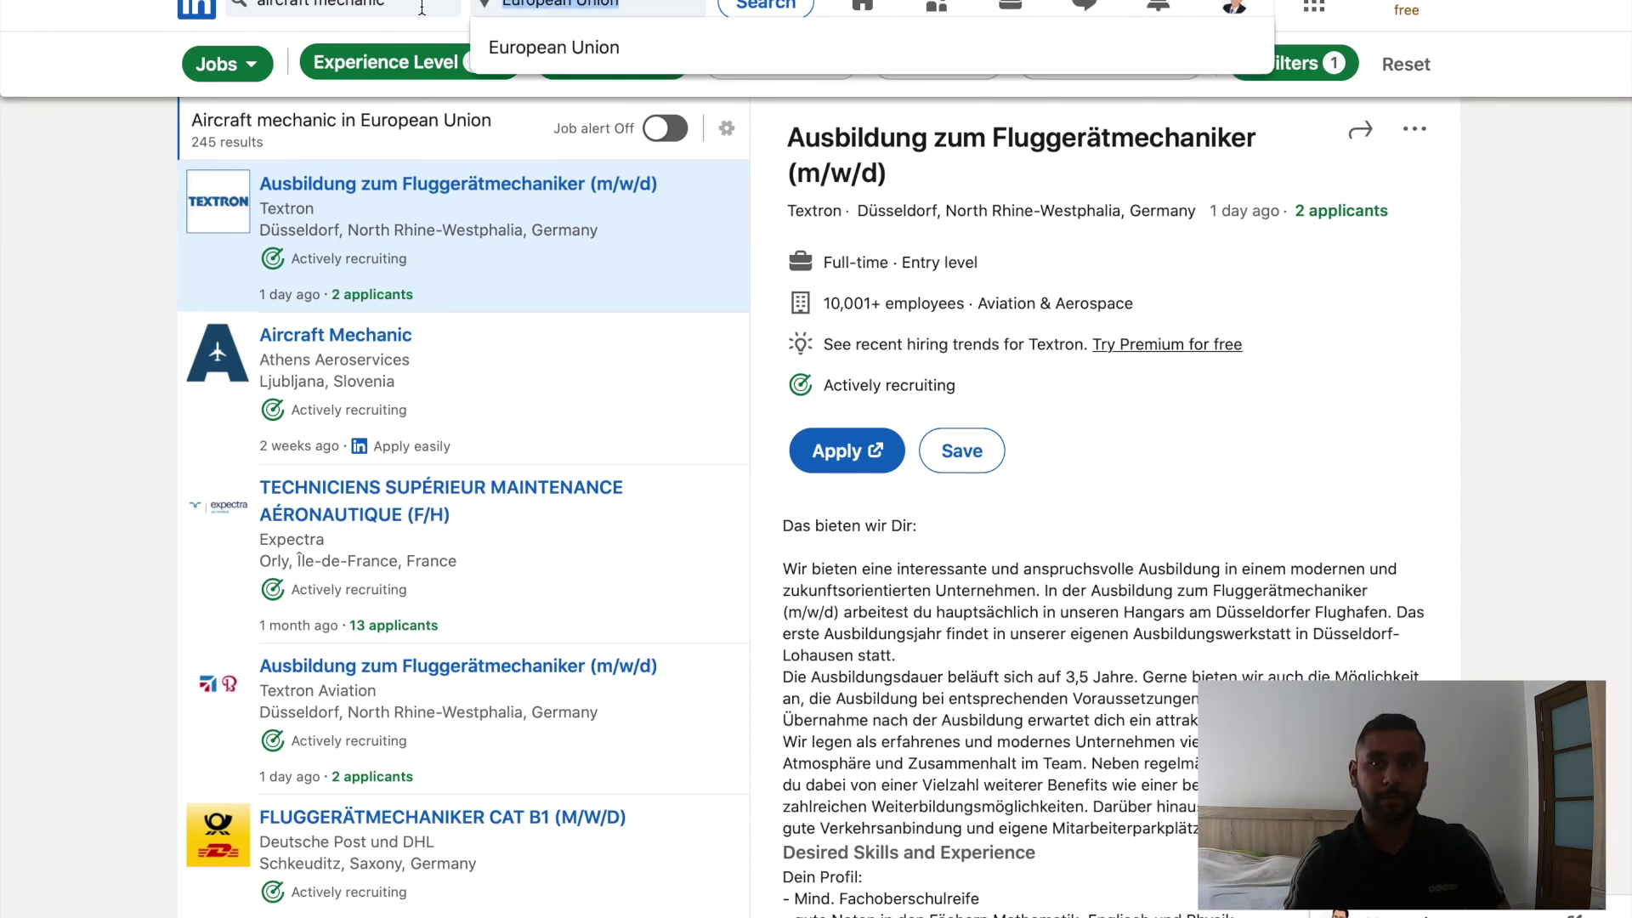
{"action": "type", "text": "UNITED"}
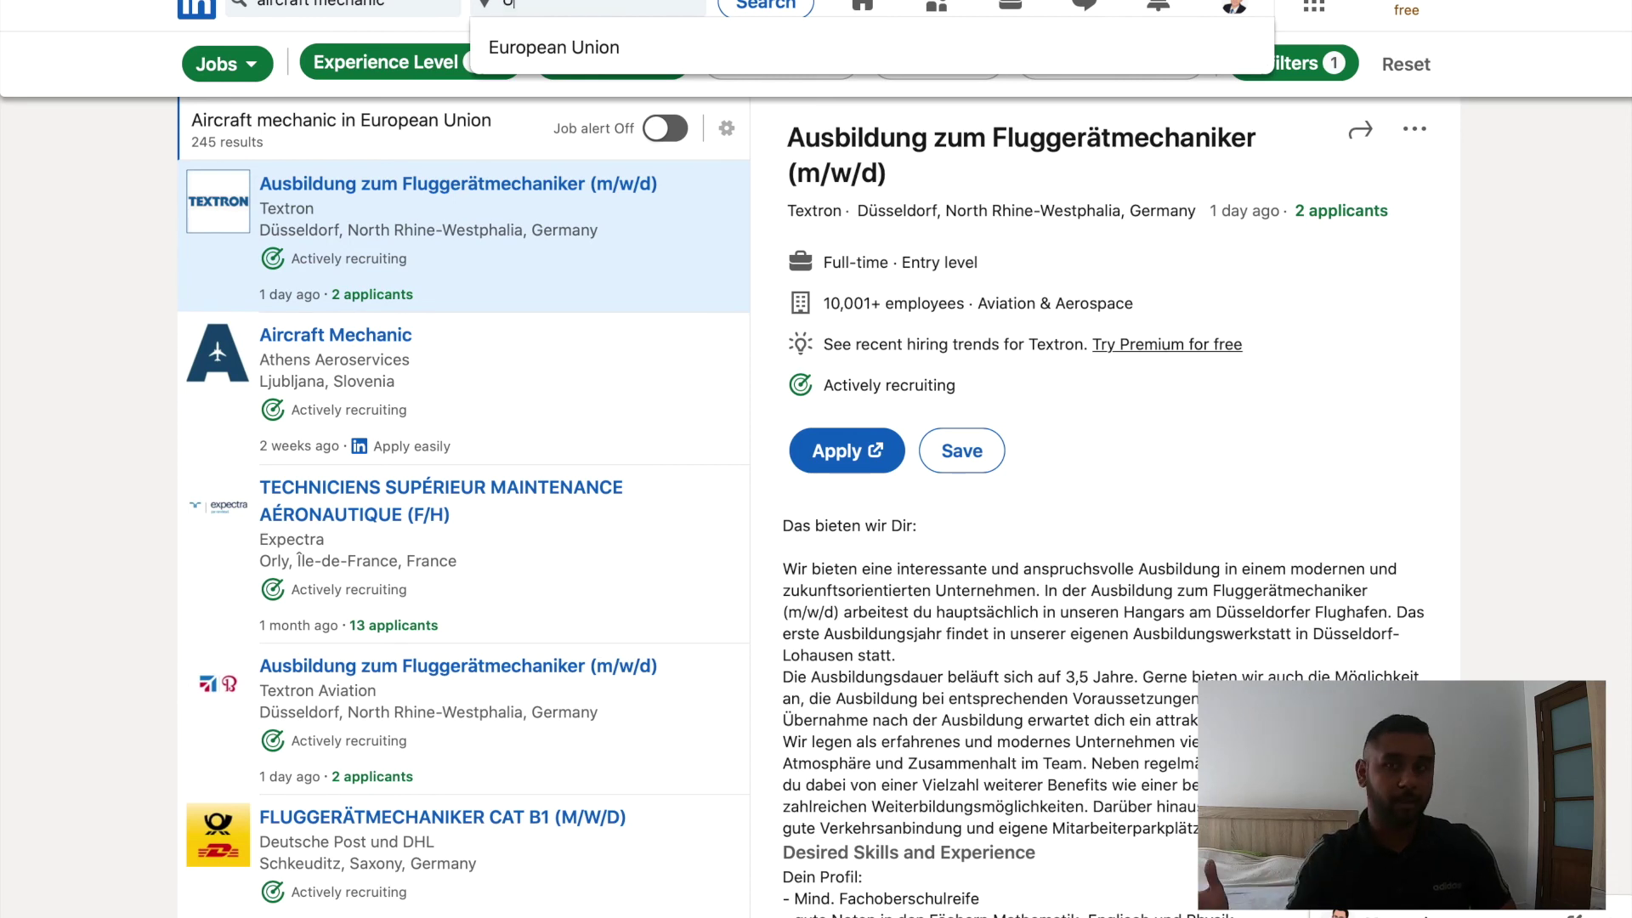